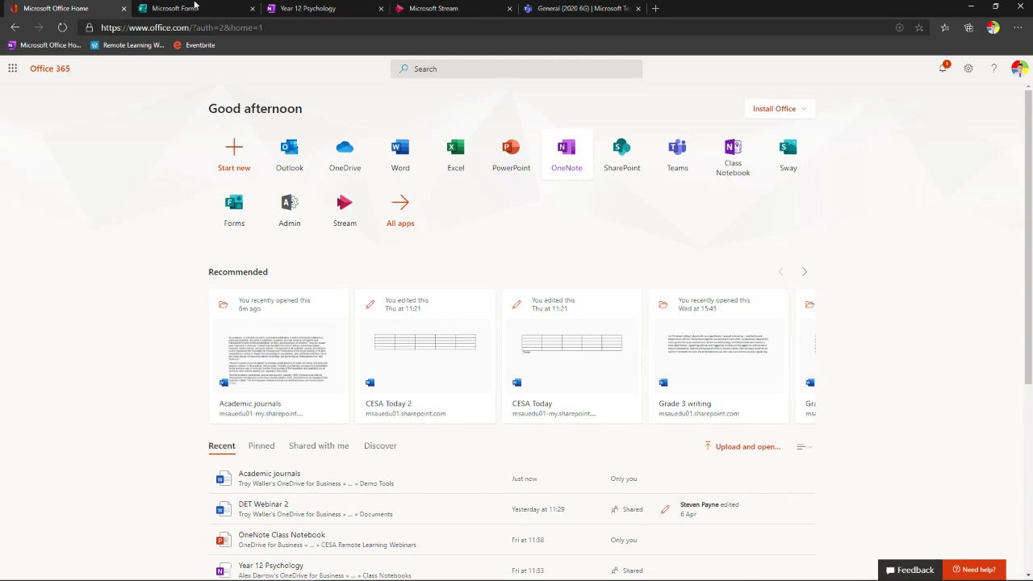
Change the Office 365 theme to the pink one with colourful school supplies and close the settings.
left_click(968, 69)
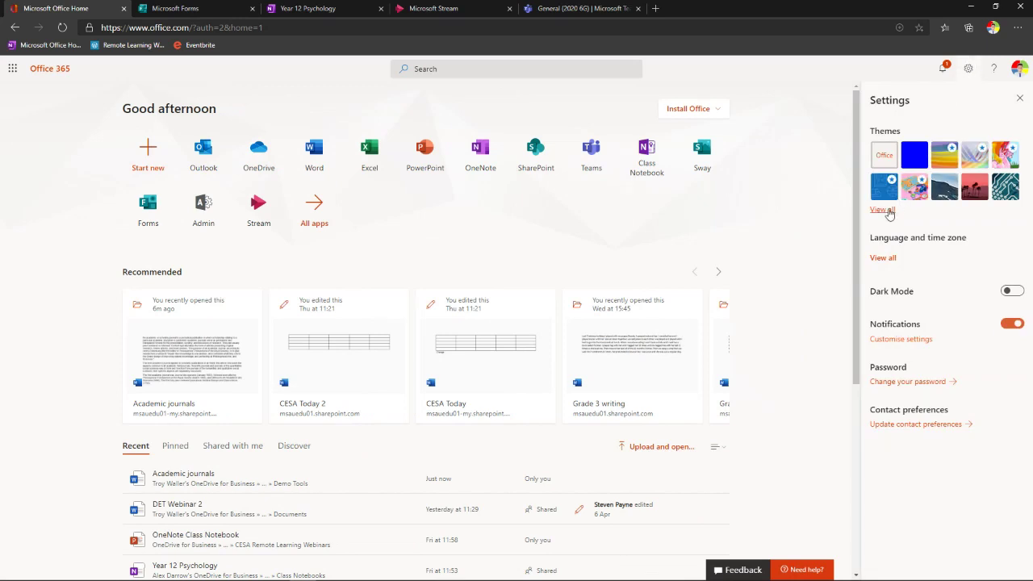
left_click(883, 209)
left_click(915, 191)
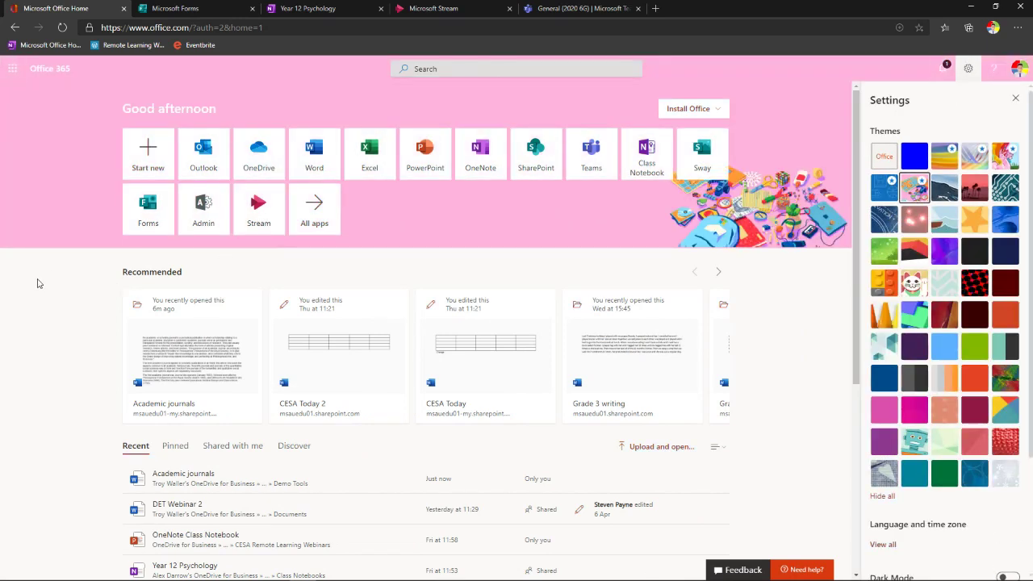
left_click(1014, 99)
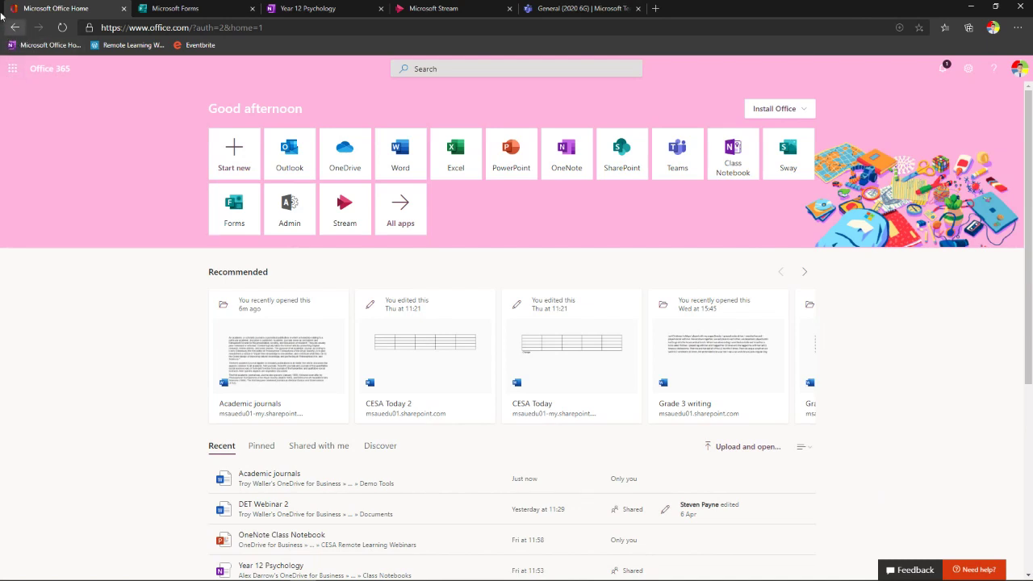
View the app launcher, switch to Microsoft Forms, and open the Office 365 Summative Assessment quiz to look through its first questions.
left_click(13, 68)
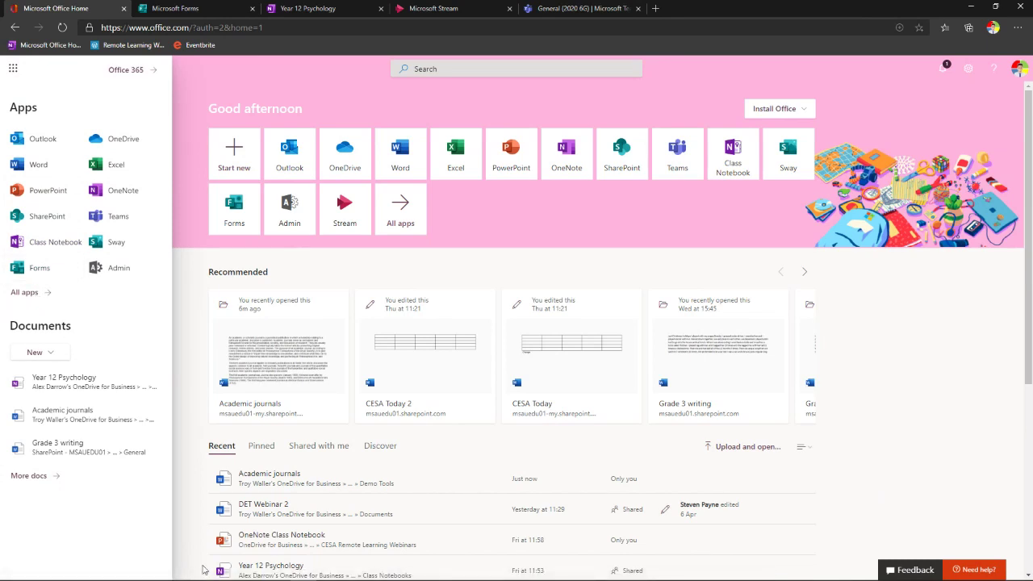
left_click(201, 13)
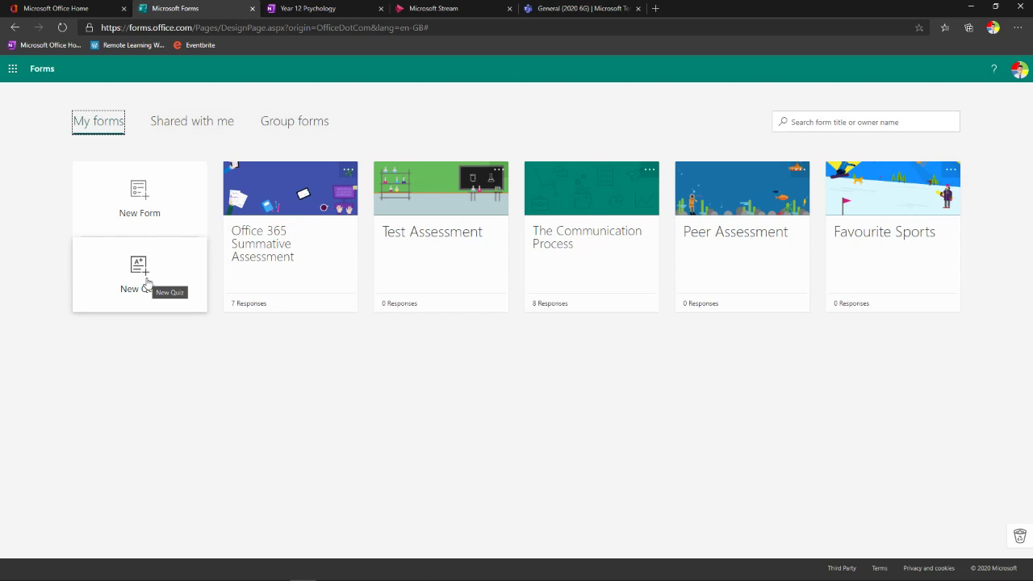
left_click(277, 260)
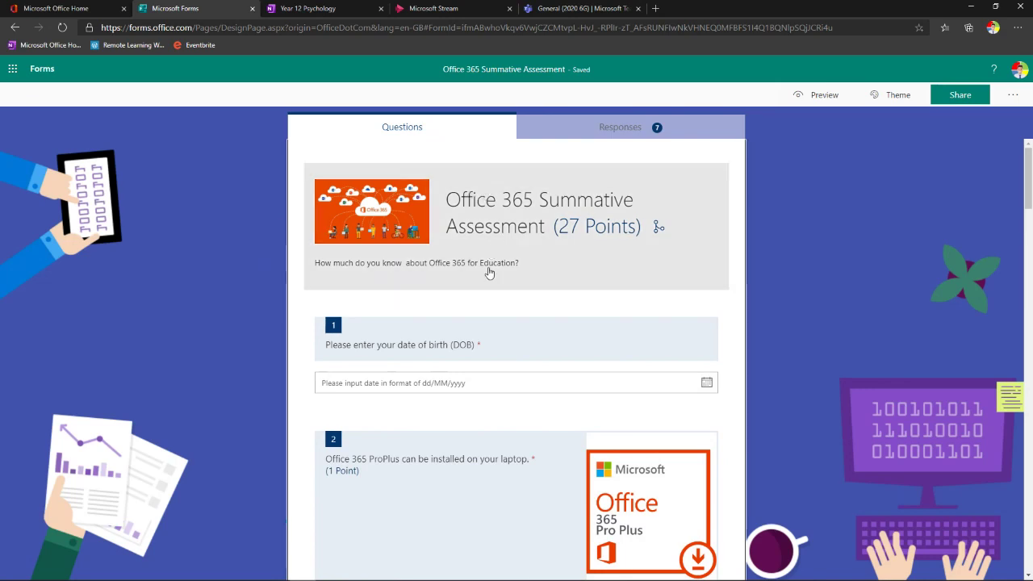
scroll(462, 419, "down", 2)
scroll(462, 428, "down", 4)
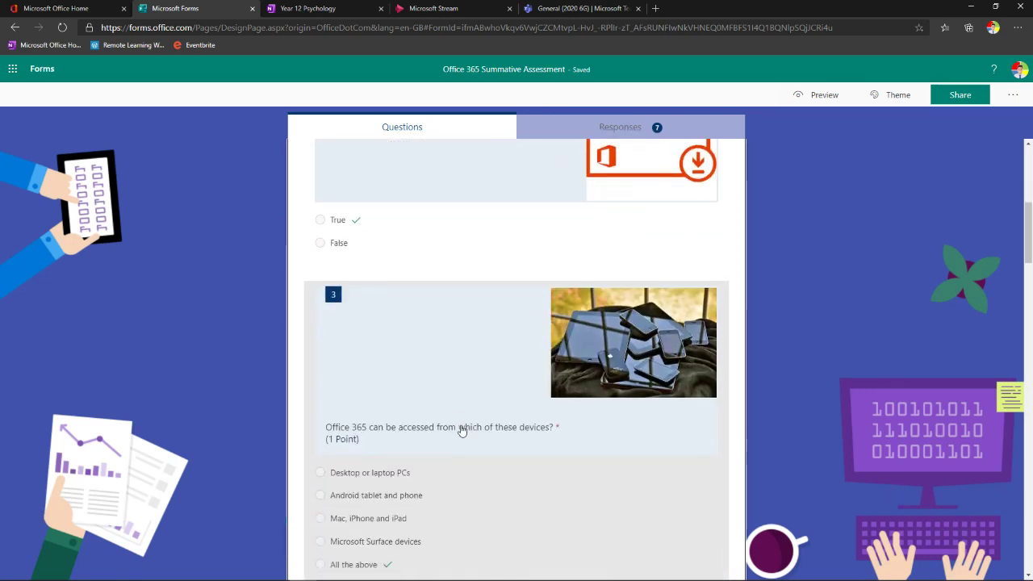
scroll(460, 431, "up", 5)
scroll(461, 431, "up", 1)
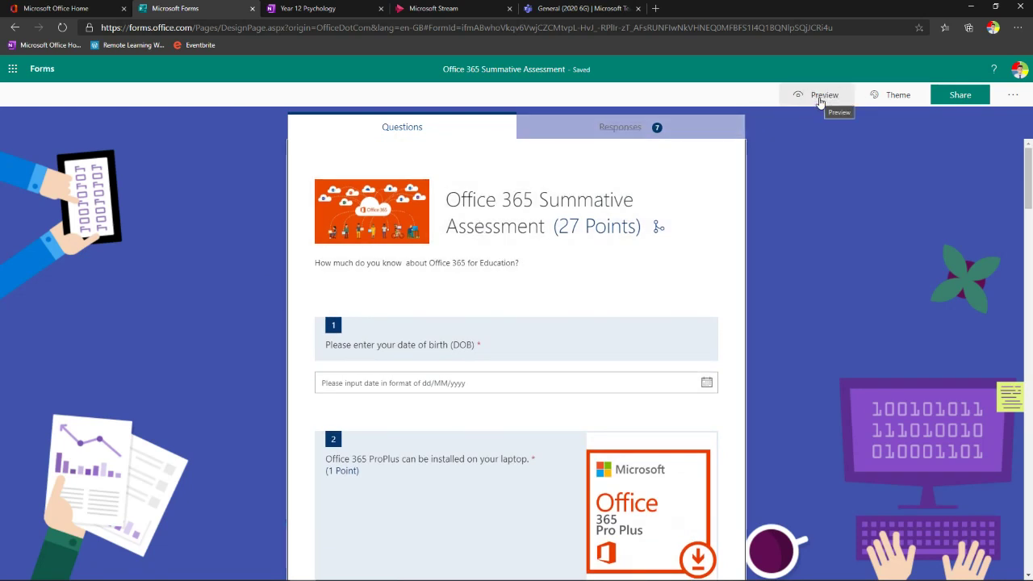
Preview the Office 365 Summative Assessment quiz in its mobile layout and look through it down to the submit option.
left_click(820, 99)
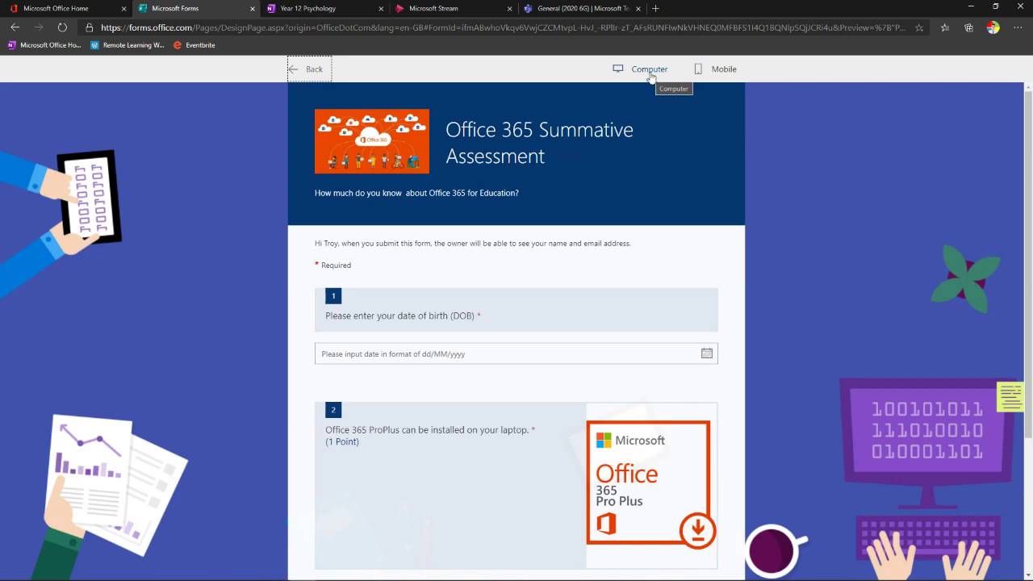
left_click(714, 73)
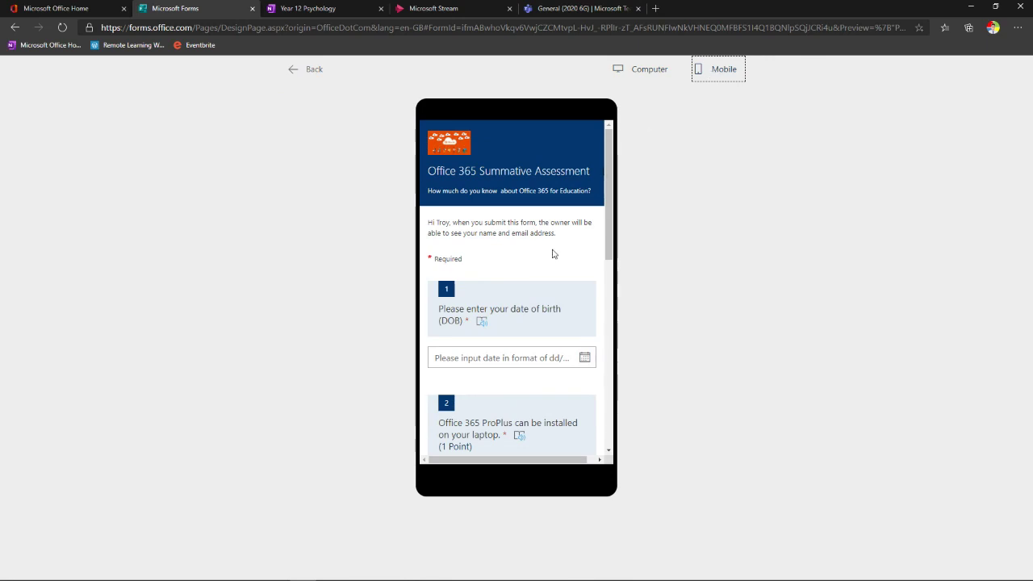
scroll(529, 250, "down", 5)
scroll(529, 252, "down", 2)
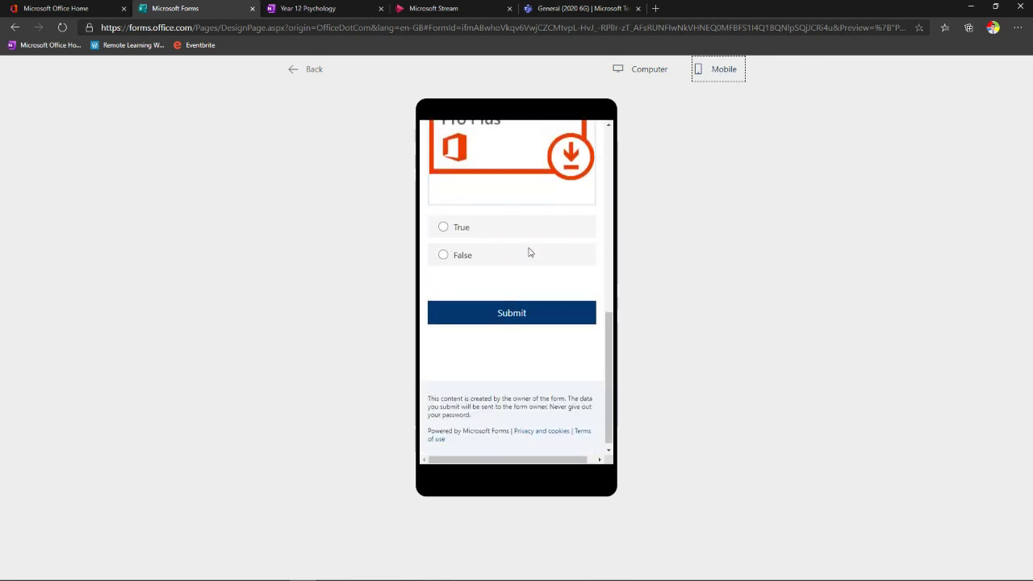
scroll(528, 252, "up", 10)
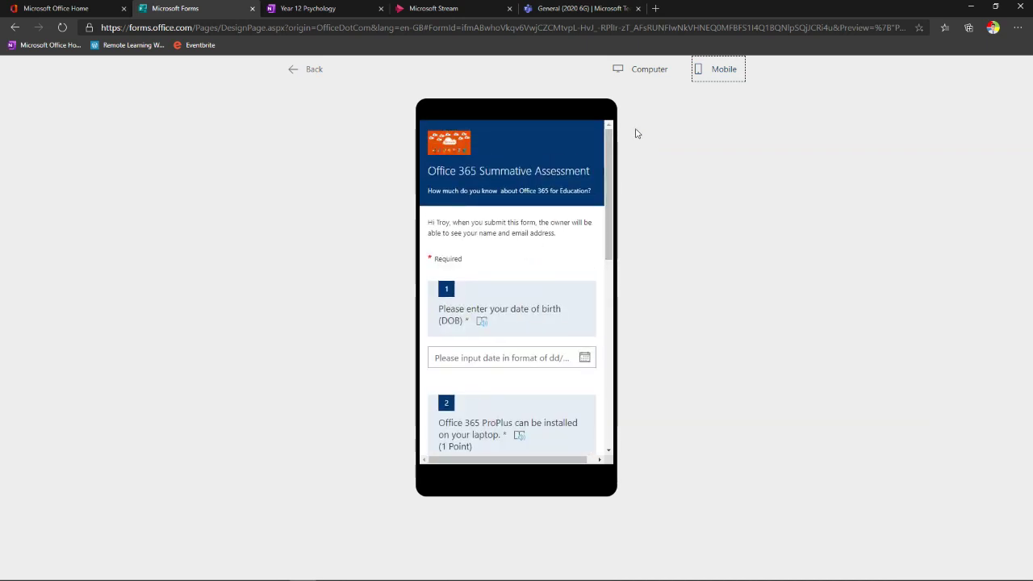
Look through the quiz preview in its computer layout and return to the editor to review the questions.
left_click(643, 72)
scroll(488, 286, "down", 3)
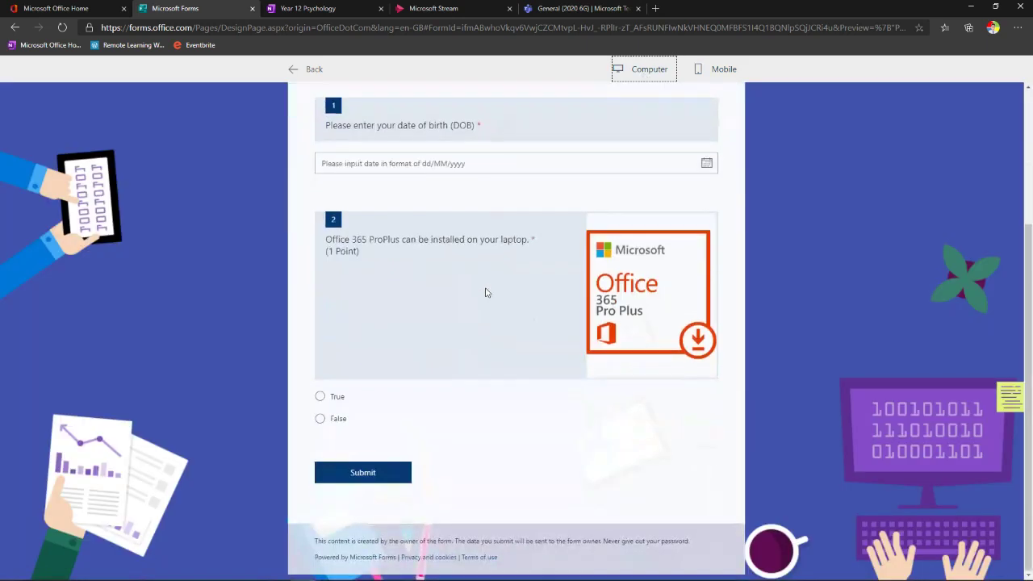
scroll(486, 292, "up", 3)
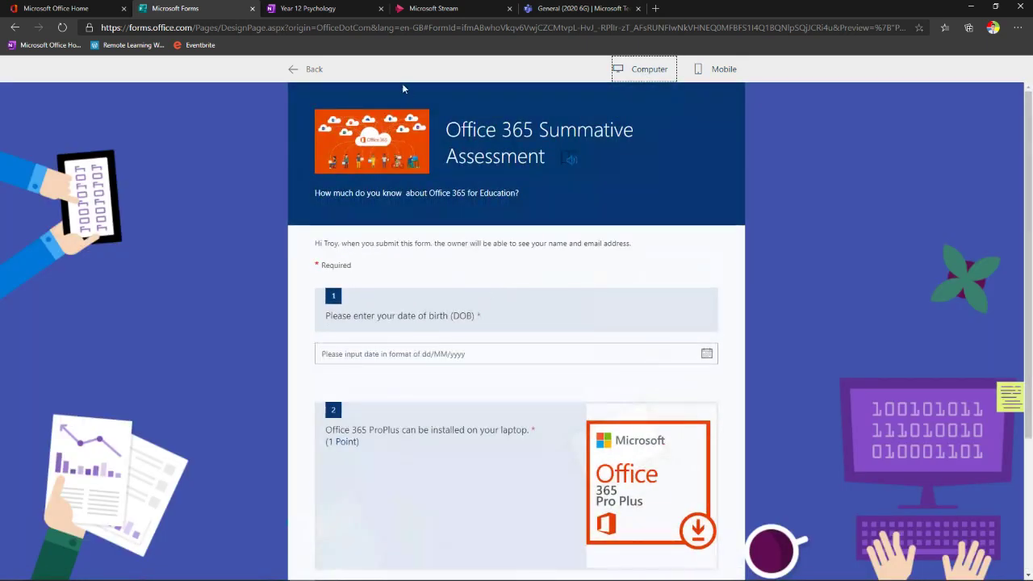
scroll(501, 315, "down", 3)
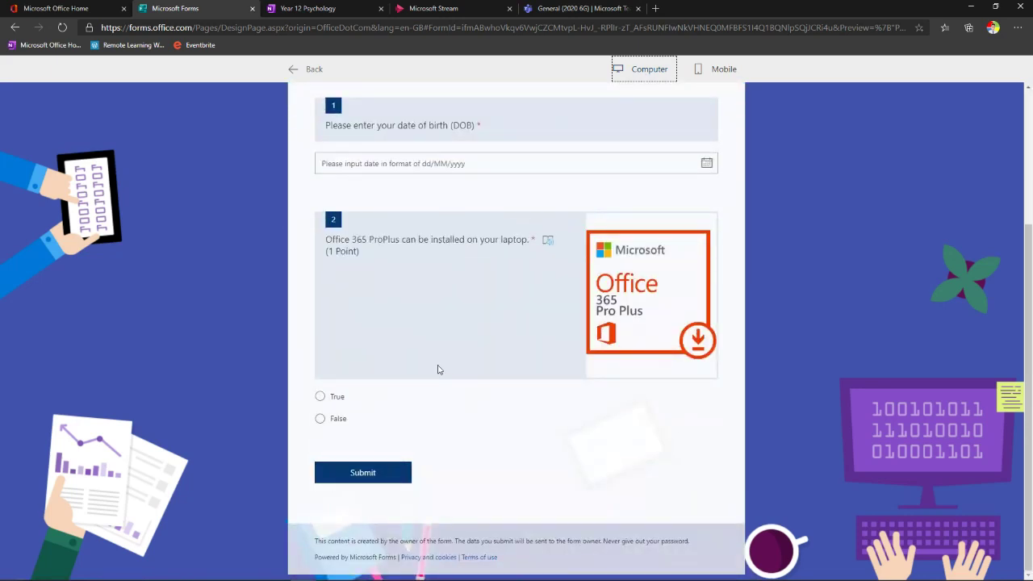
scroll(439, 367, "up", 3)
left_click(304, 70)
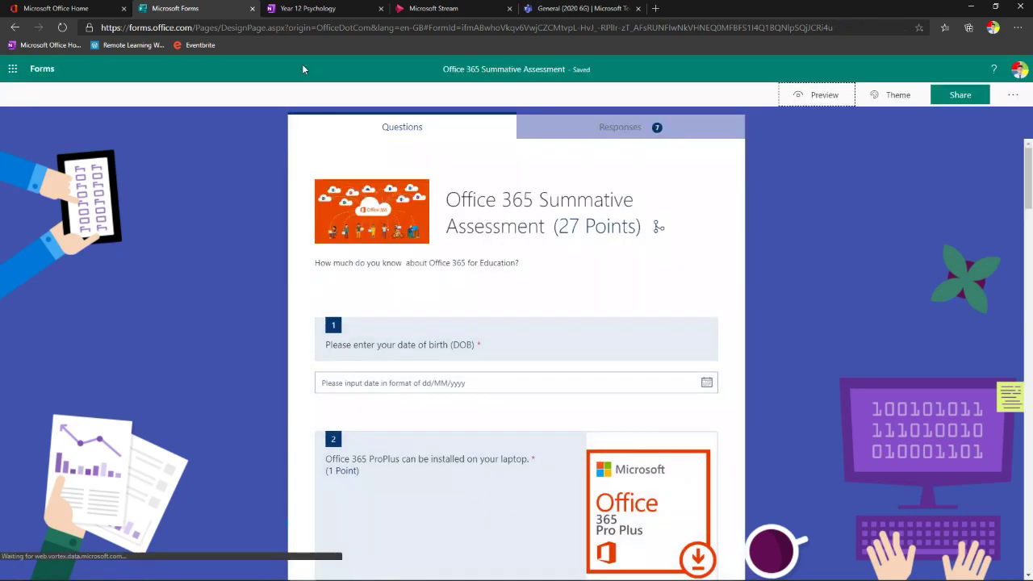
scroll(426, 322, "down", 5)
scroll(426, 321, "down", 3)
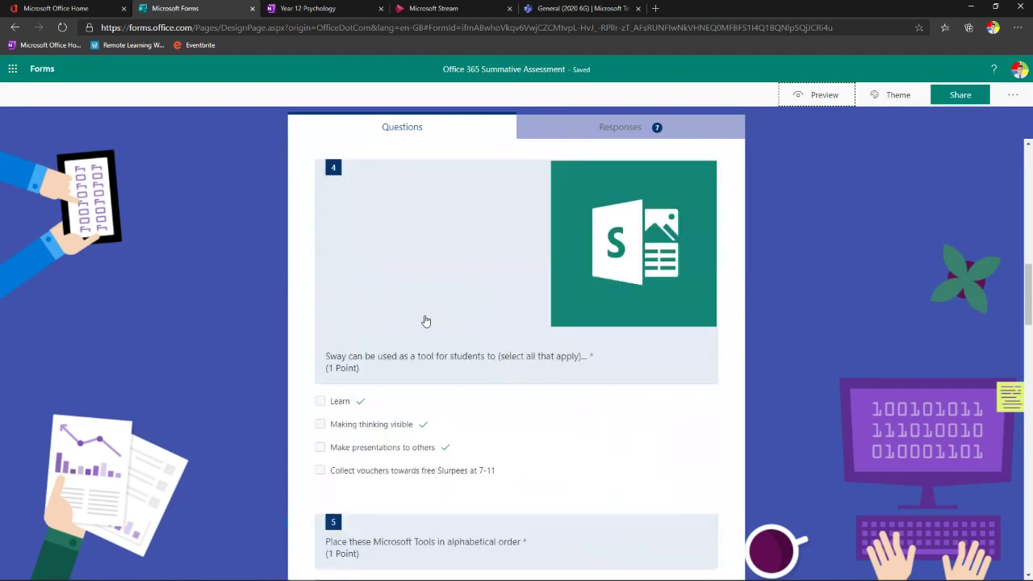
scroll(426, 321, "up", 10)
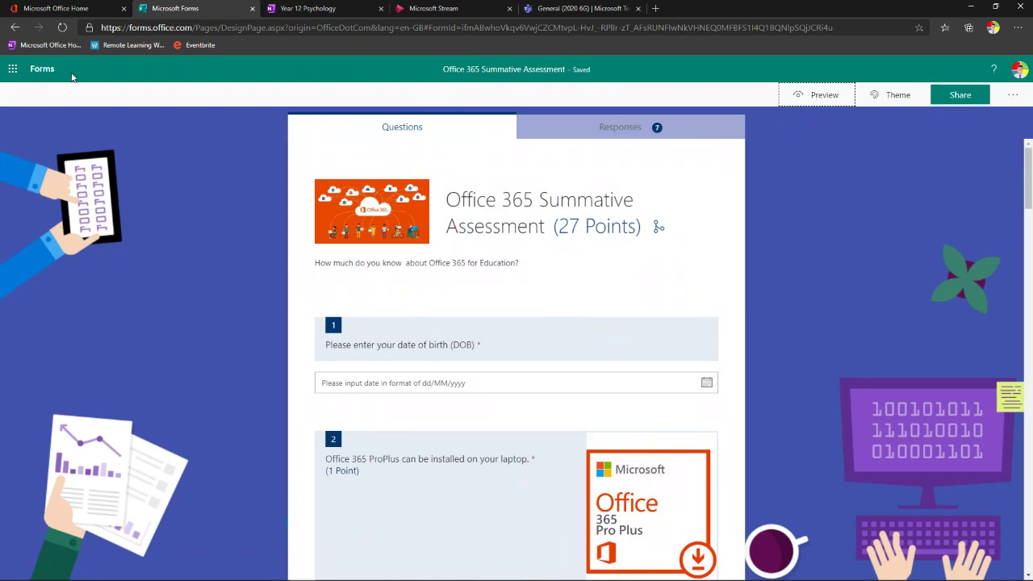
Return to the forms list and create a new quiz titled "Test 27".
left_click(50, 71)
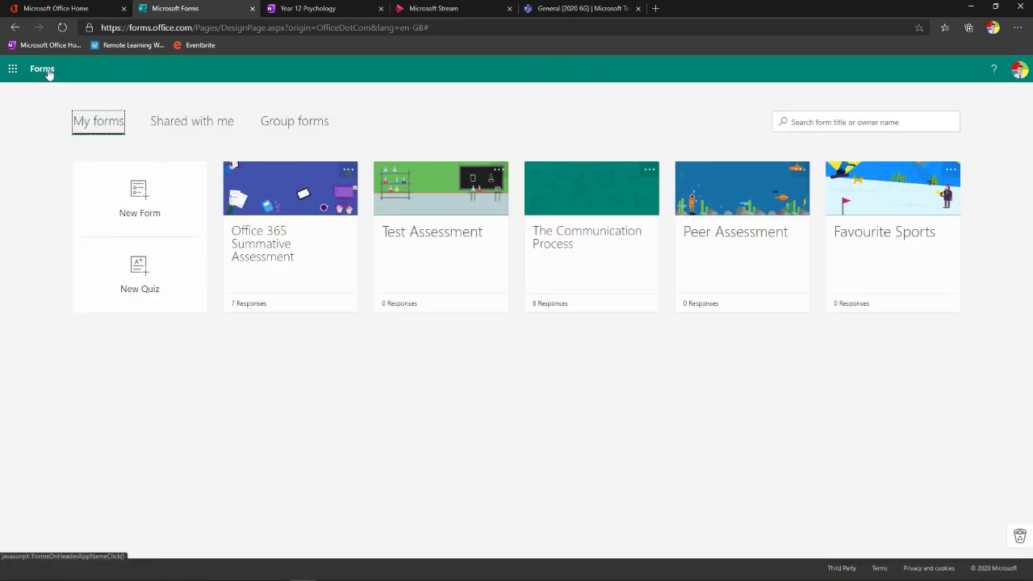
left_click(144, 278)
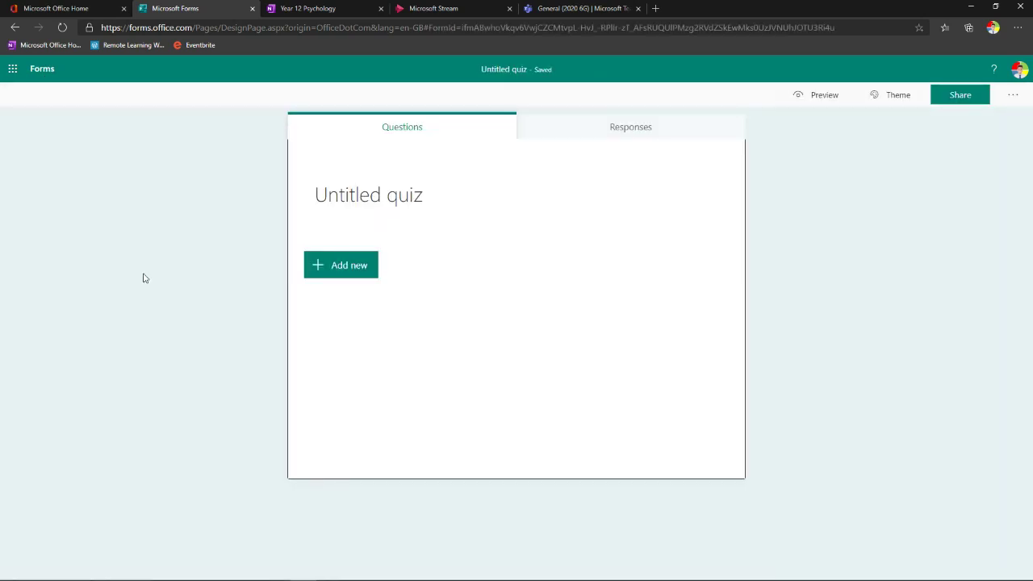
left_click(357, 202)
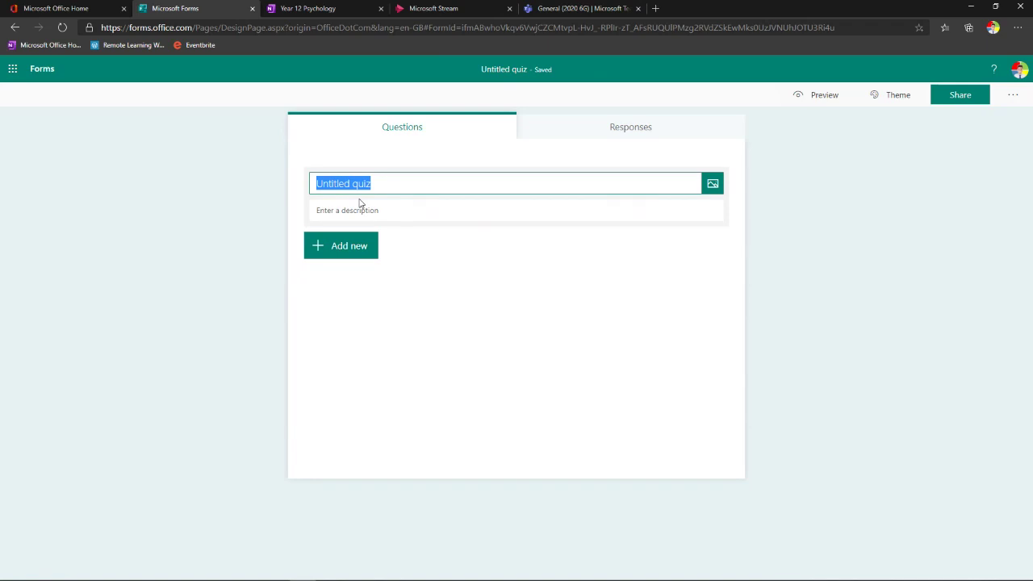
type("Test")
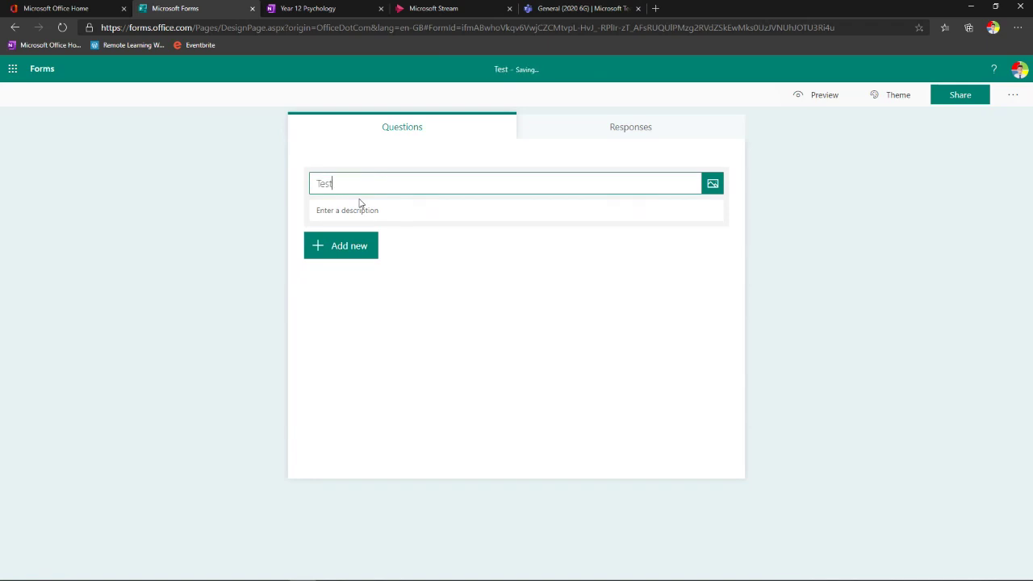
type(" 27")
Add a Choice question and a Text question to the quiz, dismissing the branching tip.
left_click(332, 251)
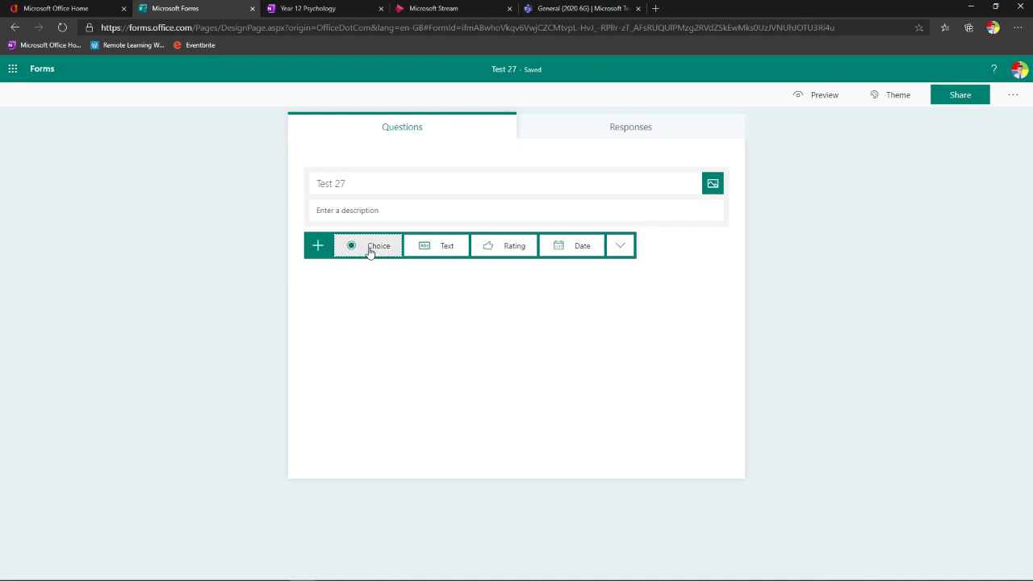
left_click(370, 252)
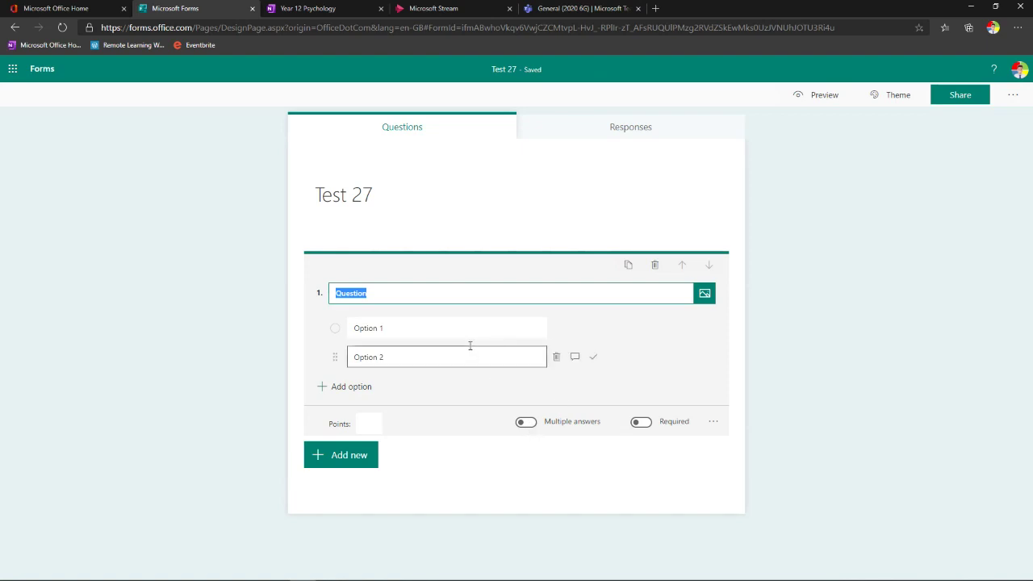
left_click(346, 454)
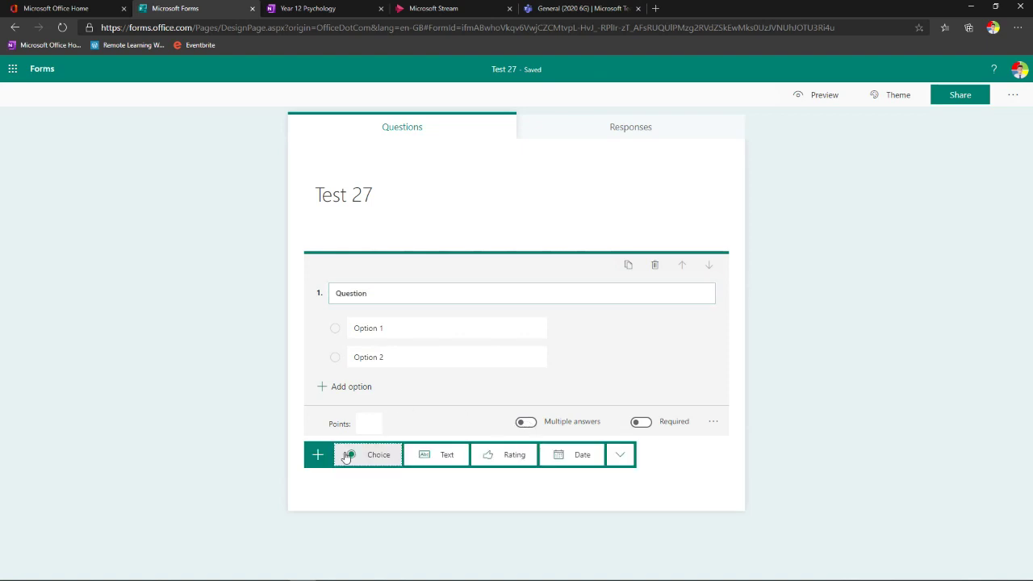
left_click(425, 456)
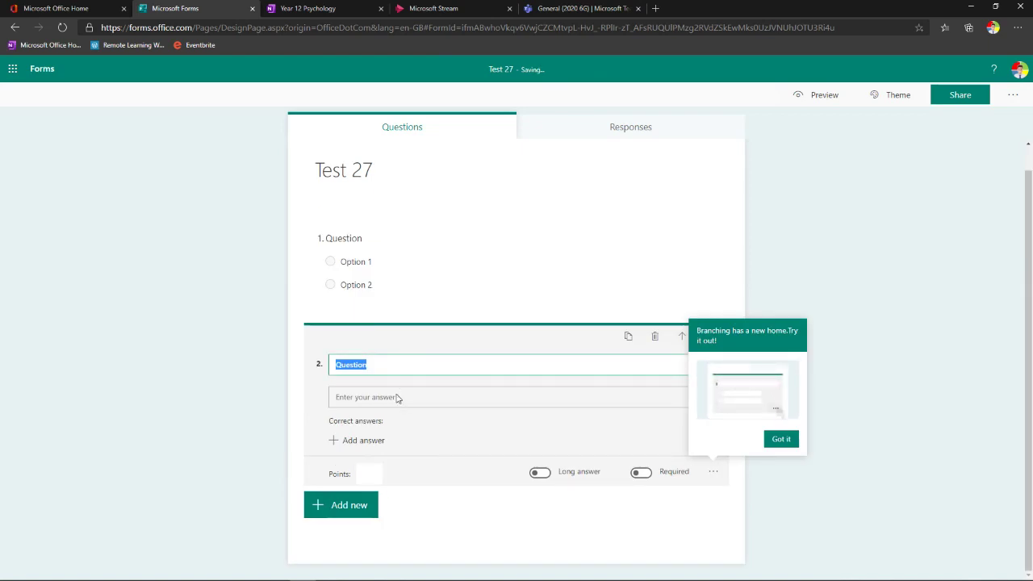
left_click(780, 441)
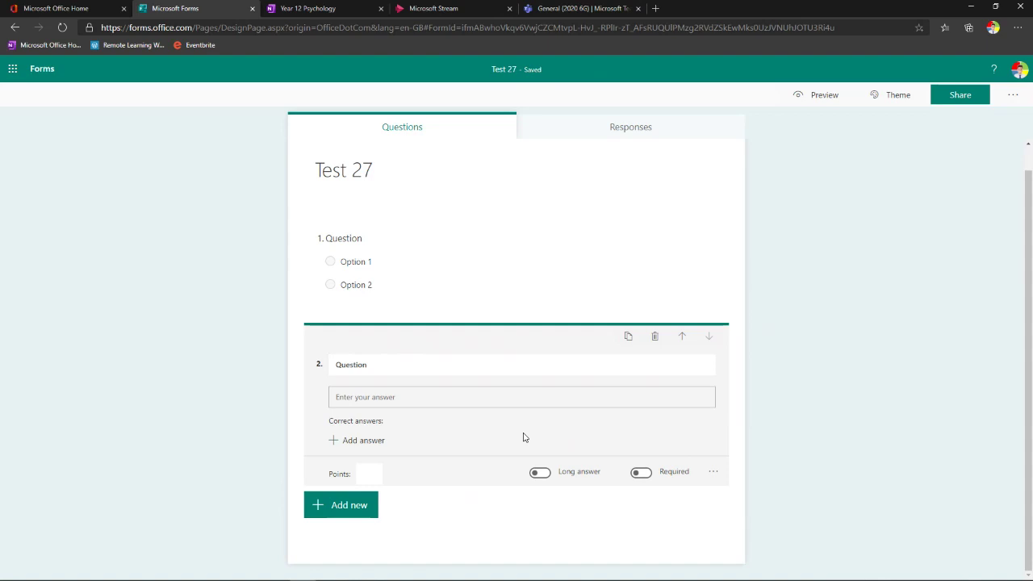
Examine the question types available for the next question, including the additional ones such as Ranking, Likert and File upload.
left_click(344, 505)
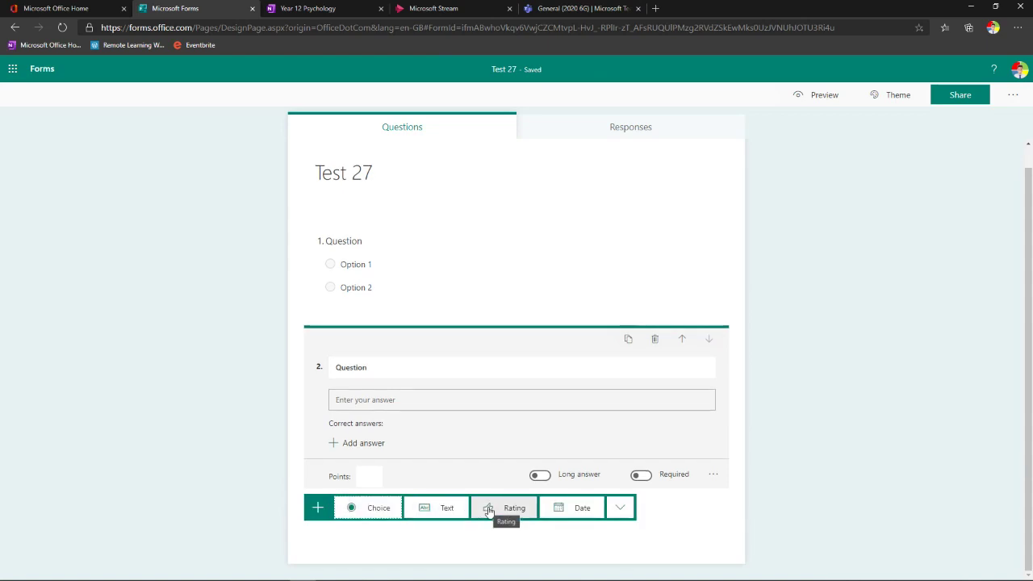
left_click(619, 507)
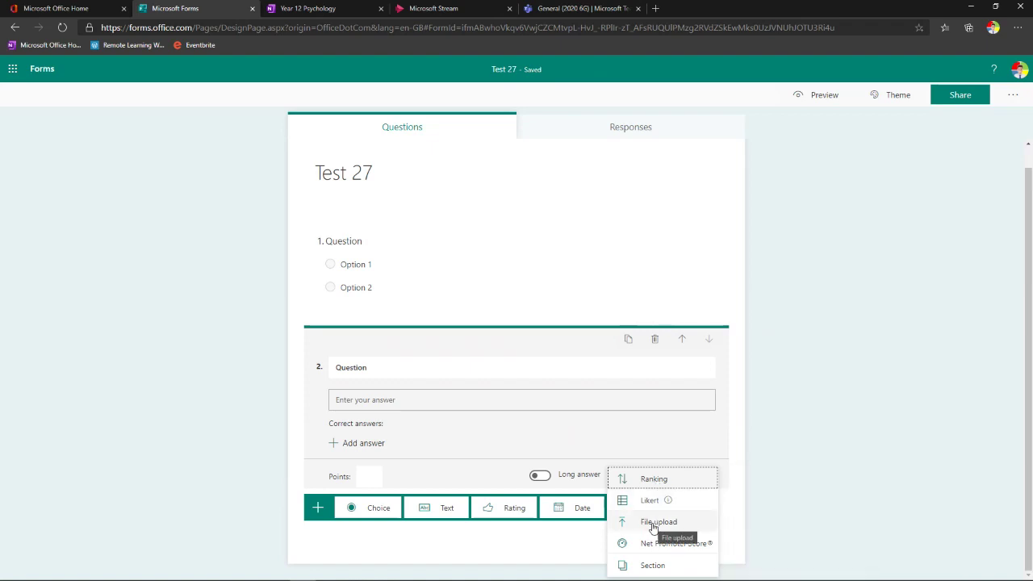
mouse_move(663, 510)
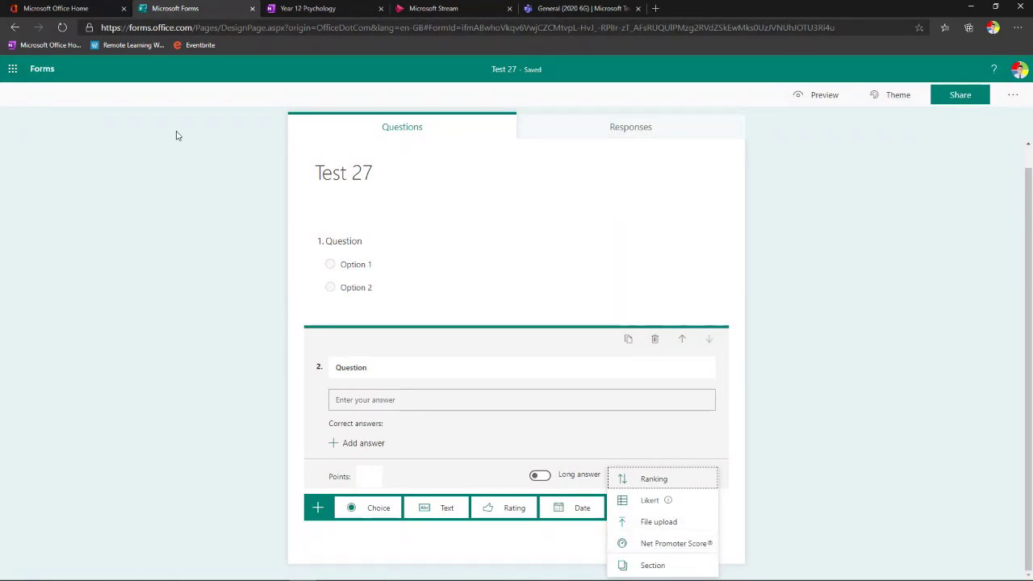
Reopen the Office 365 Summative Assessment quiz, preview it, and display the calendar for the date of birth question.
left_click(44, 69)
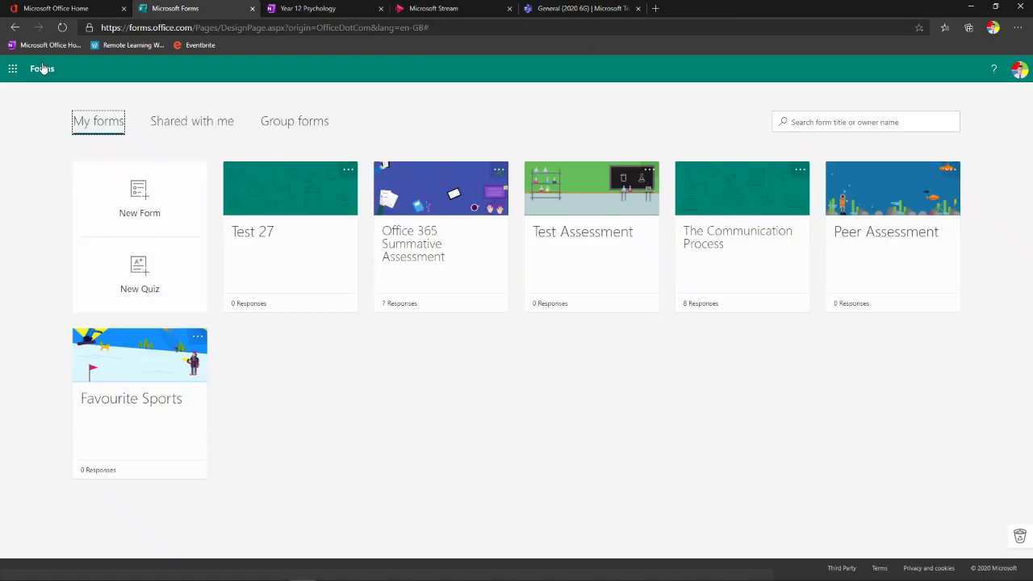
left_click(448, 257)
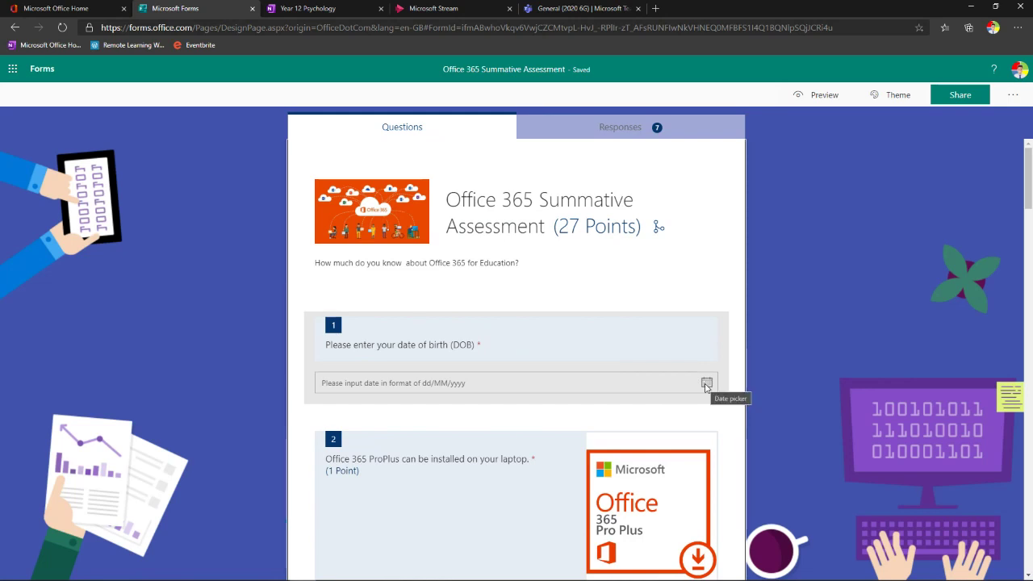
left_click(706, 386)
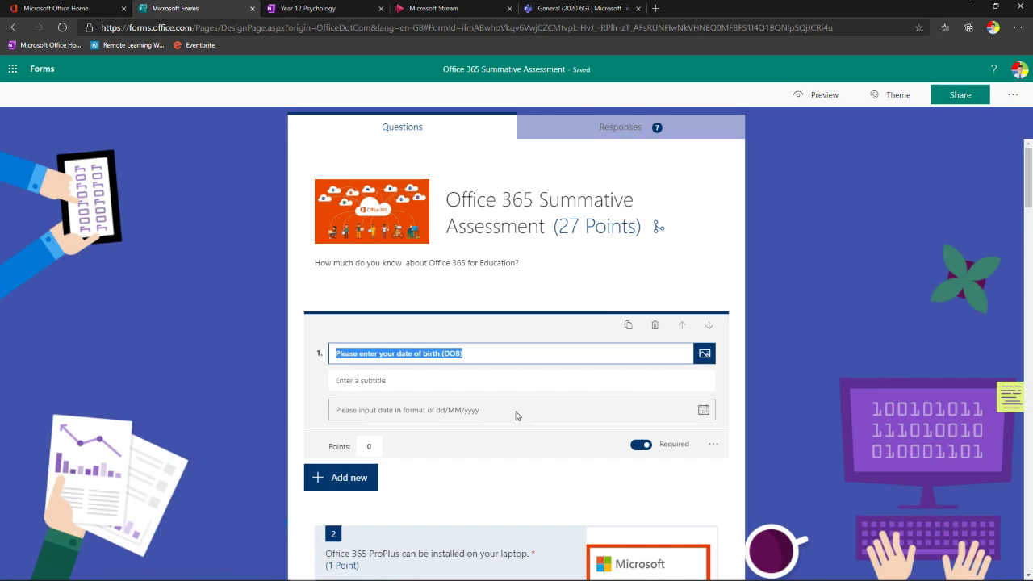
left_click(819, 94)
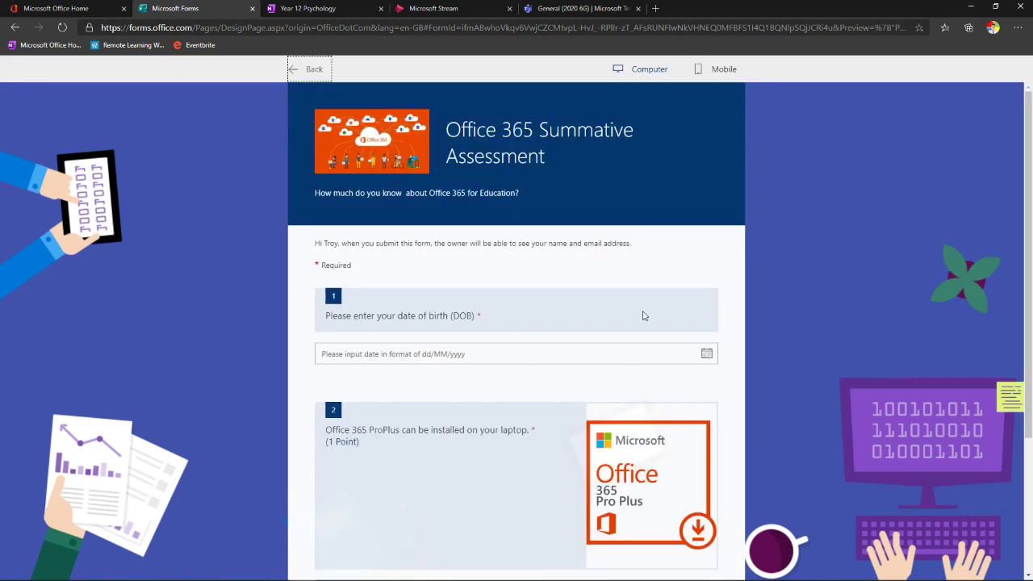
left_click(706, 353)
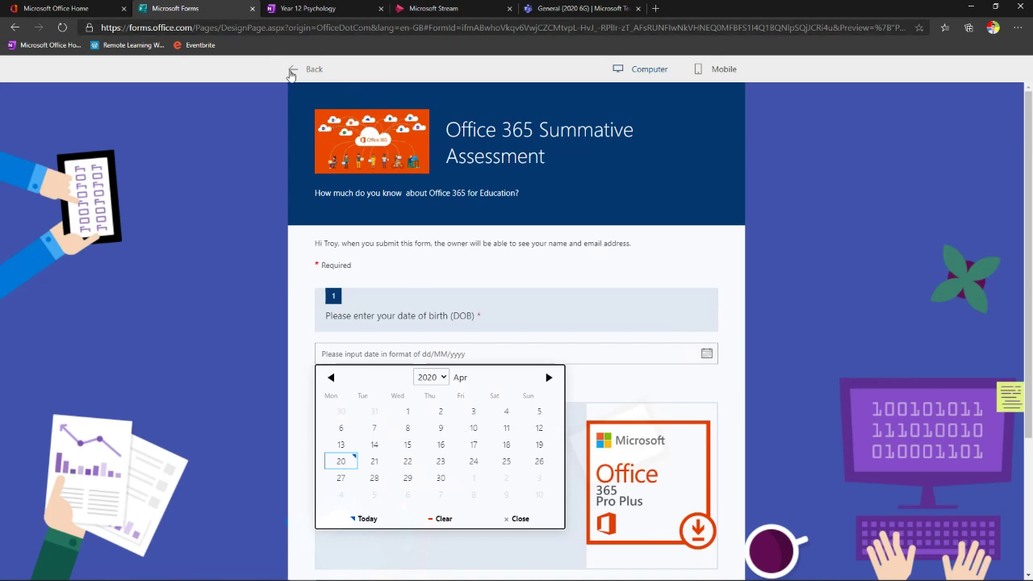
Close the preview and, in the Office 365 ProPlus question, switch the correct answer to False and back to True.
left_click(294, 74)
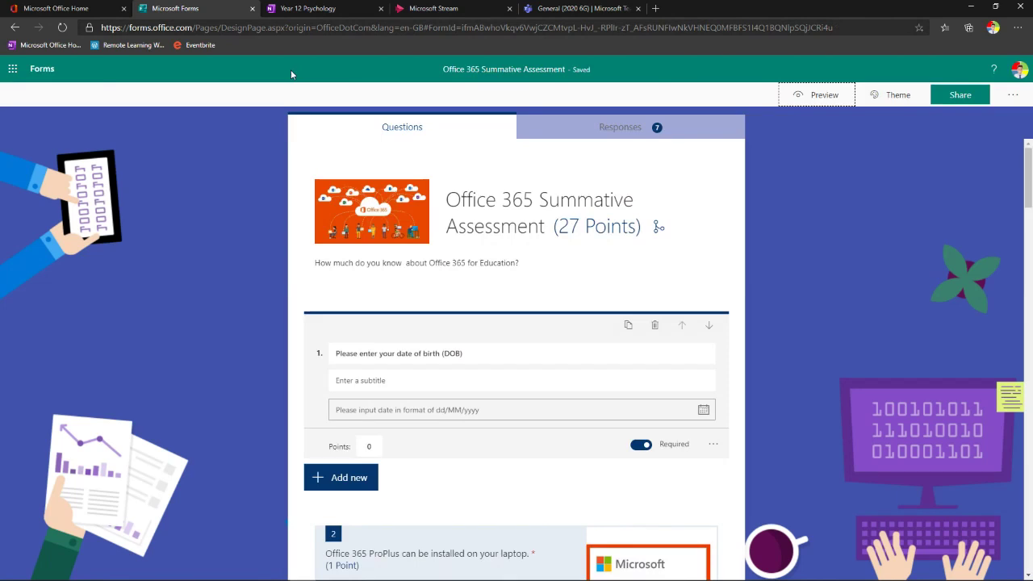
scroll(369, 350, "down", 3)
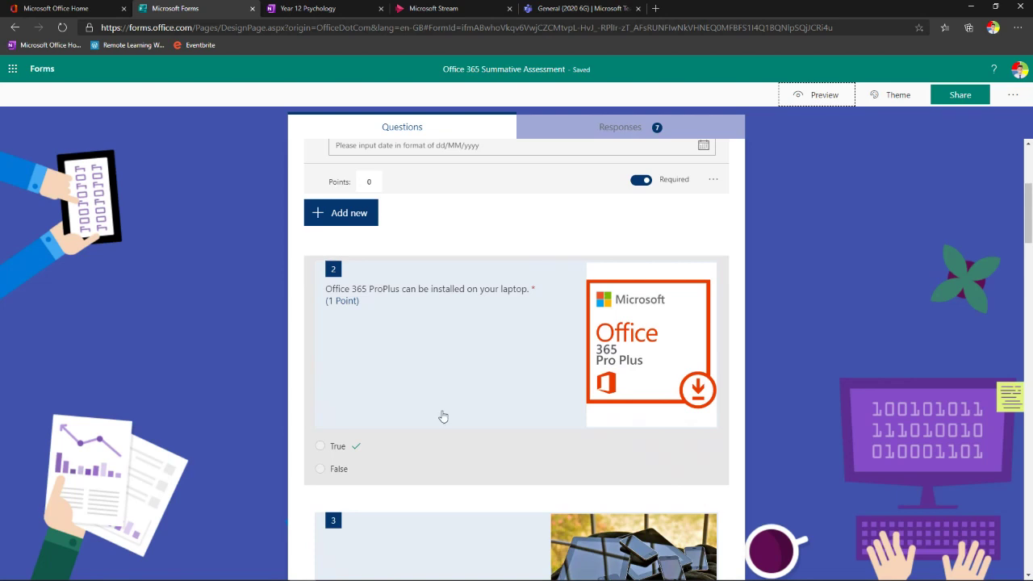
left_click(458, 470)
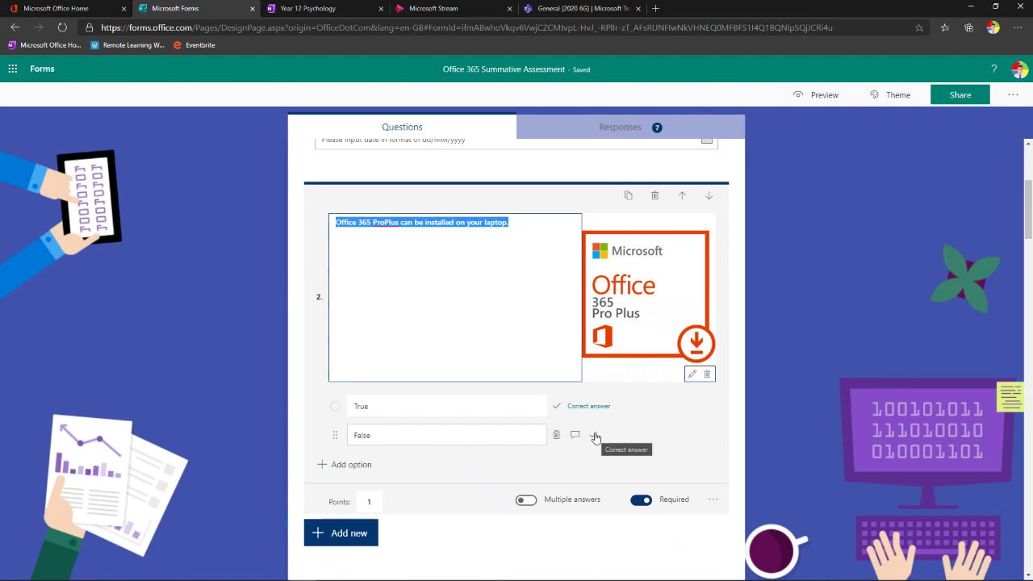
left_click(595, 437)
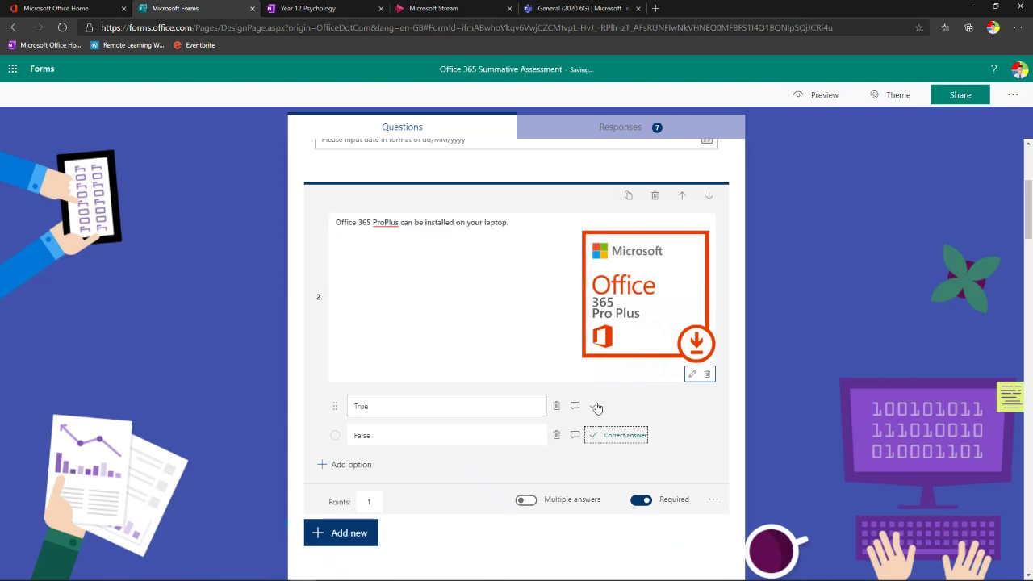
left_click(597, 407)
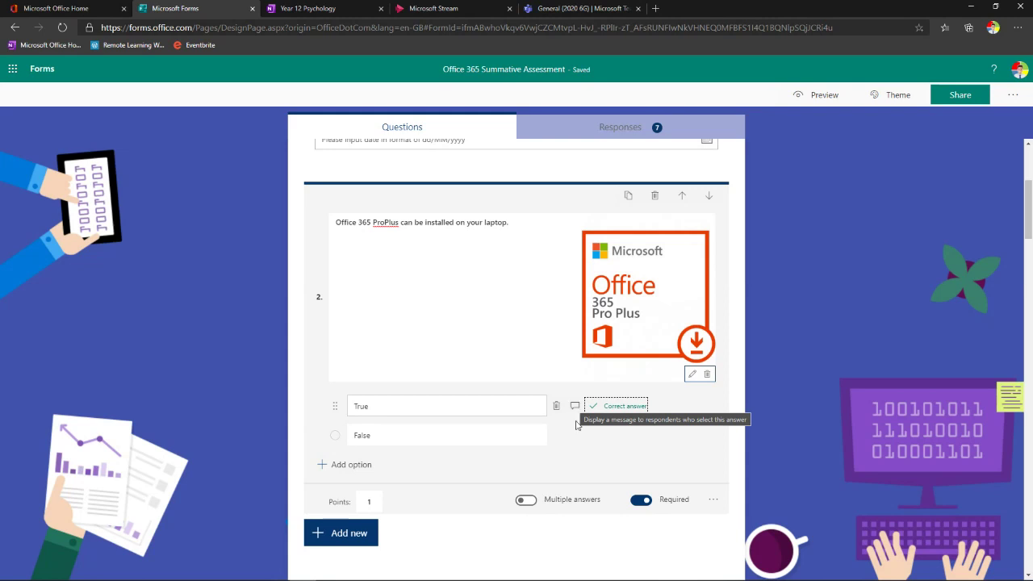
Add the message "Please see pp. 23-45 of your textbook" for respondents who select False in the ProPlus question.
left_click(576, 435)
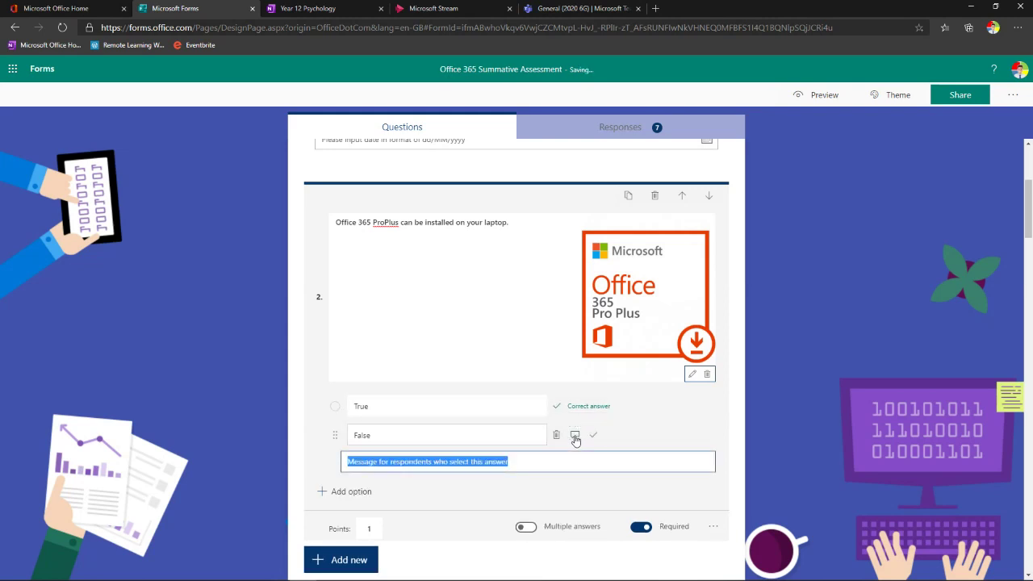
type("Plea")
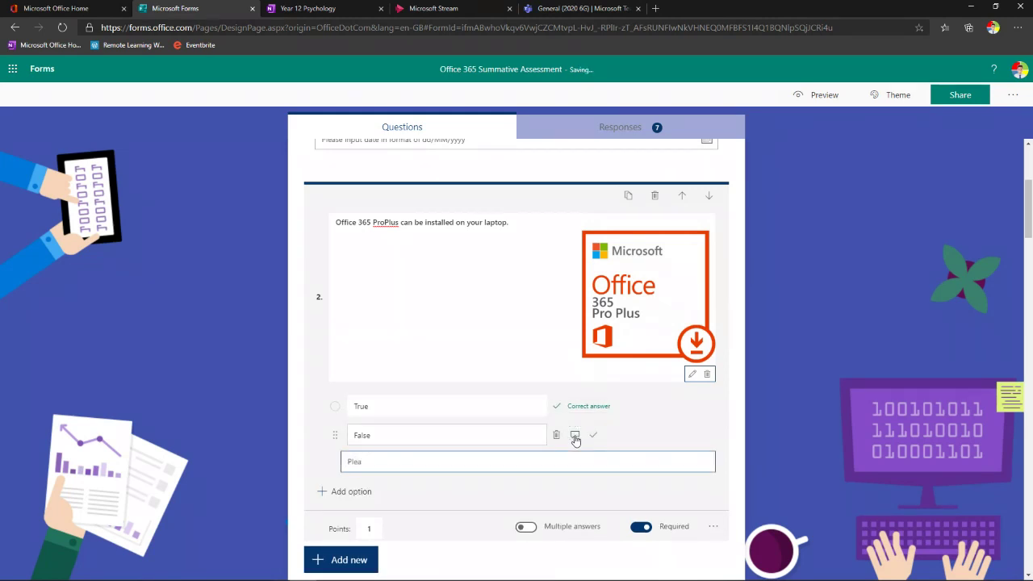
type("se see pp. 23-45 of your textbook")
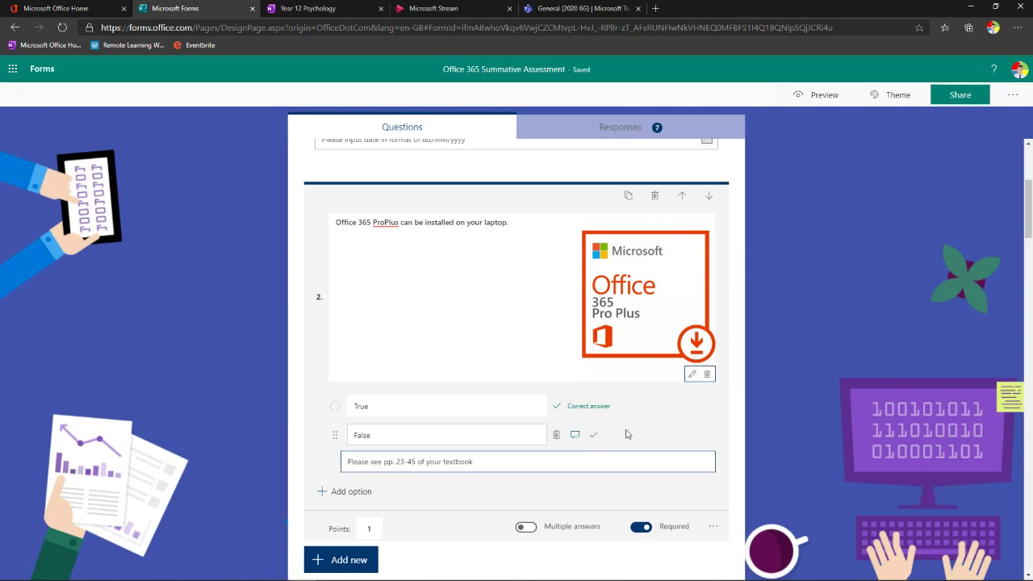
Examine the options, correct answers and feedback messages of the device access question and the multiple-answer Sway question.
scroll(626, 434, "down", 5)
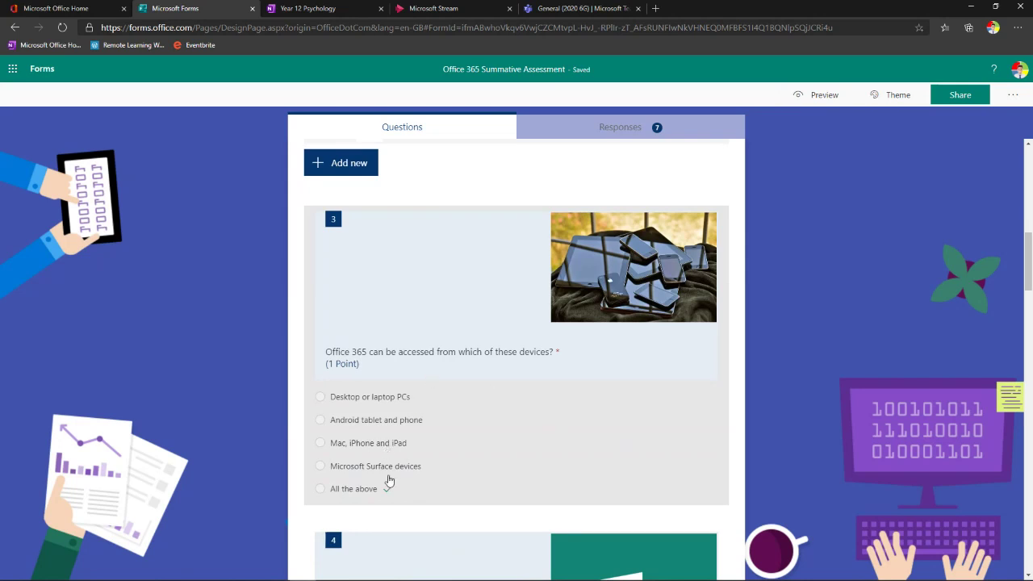
left_click(606, 435)
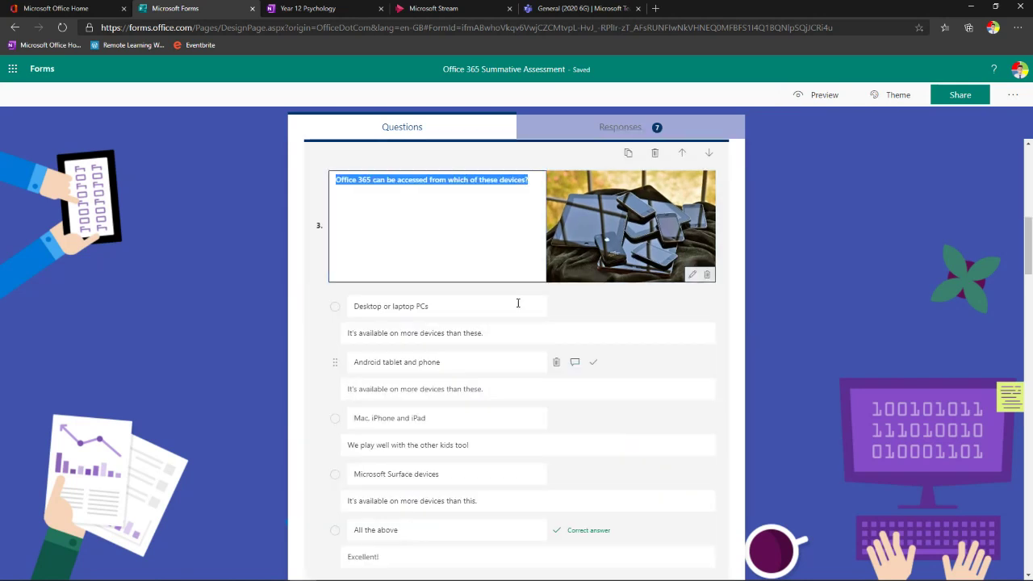
scroll(594, 486, "down", 3)
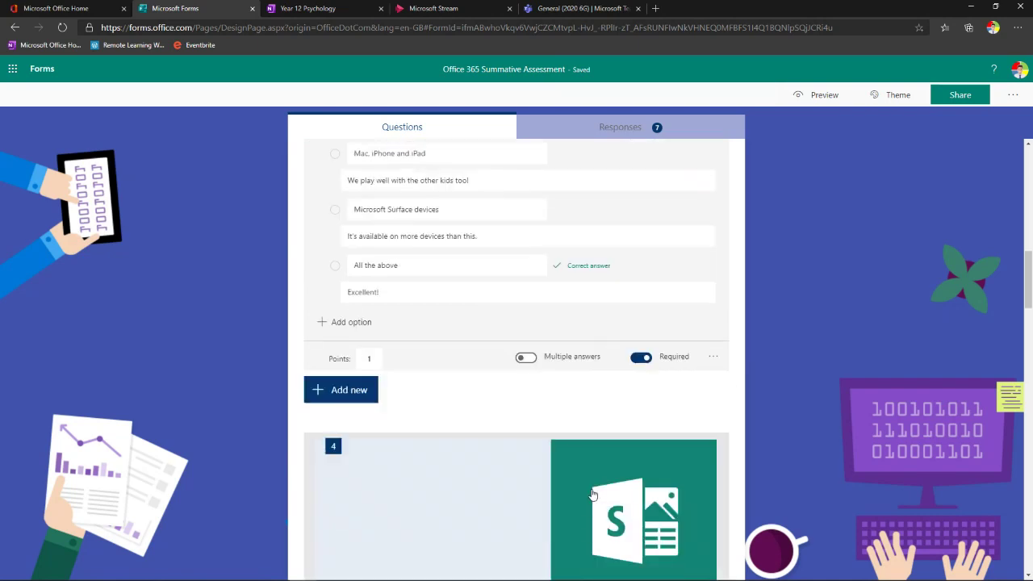
scroll(595, 493, "down", 4)
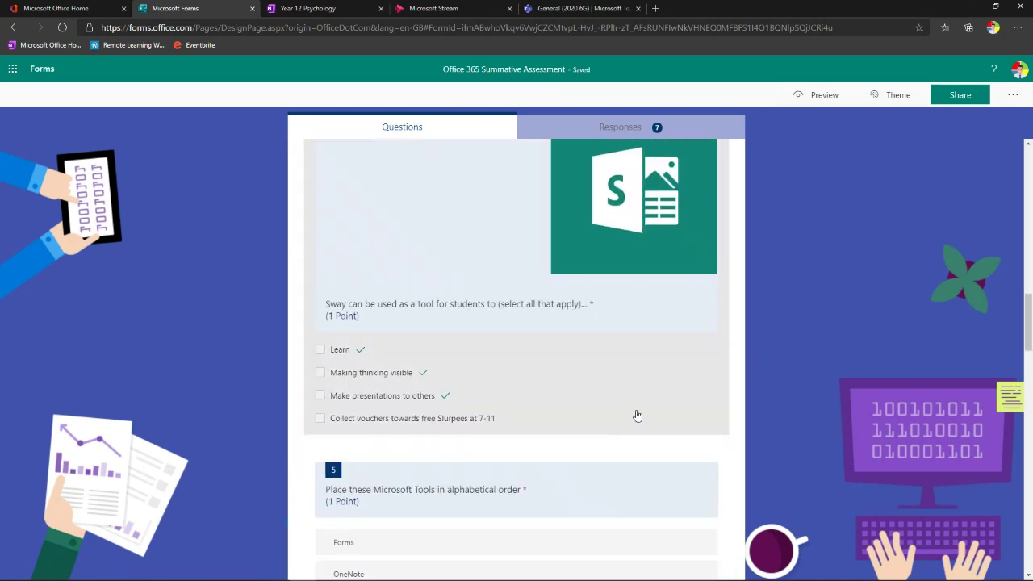
left_click(637, 415)
scroll(639, 406, "down", 3)
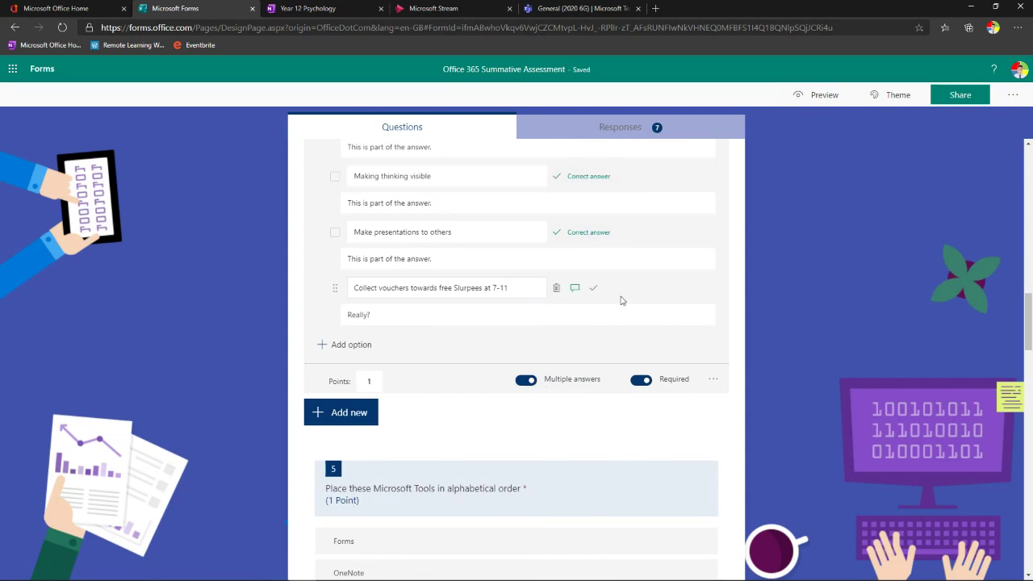
scroll(621, 300, "up", 2)
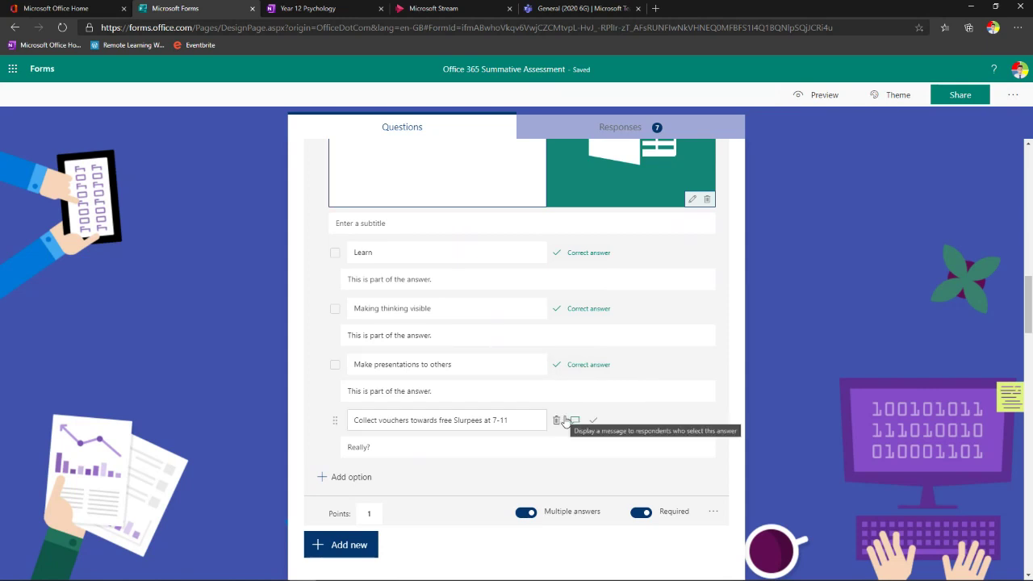
scroll(563, 421, "down", 4)
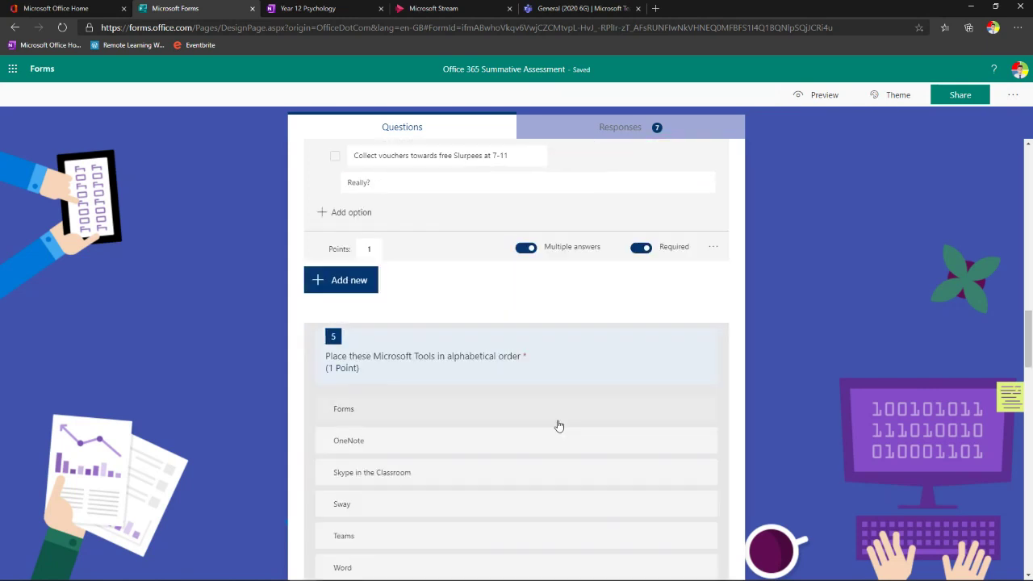
Examine the Microsoft Tools ranking question, the fill-in-the-blank food question, the 25-word text question and the video rating question.
scroll(558, 426, "down", 2)
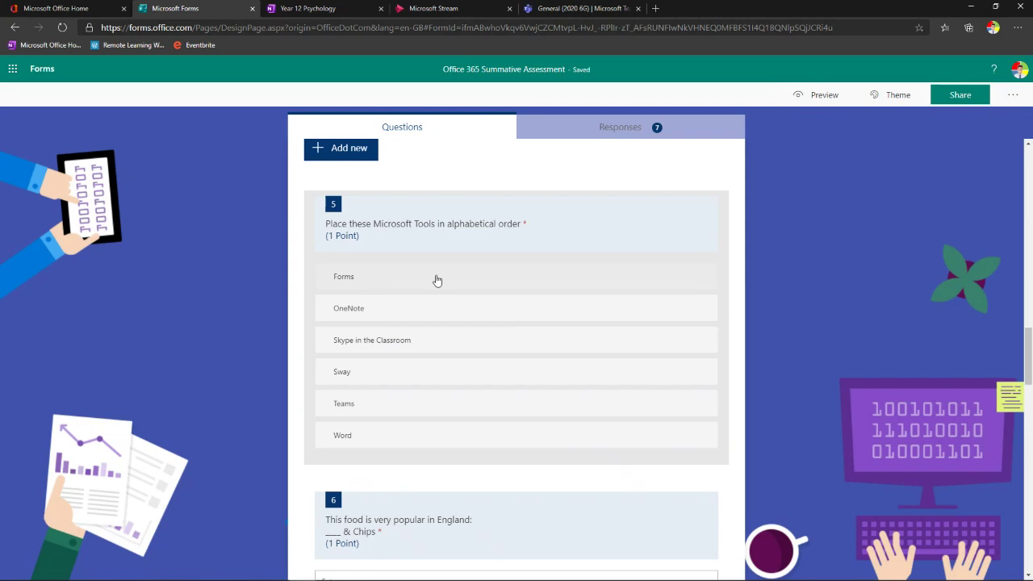
left_click(433, 289)
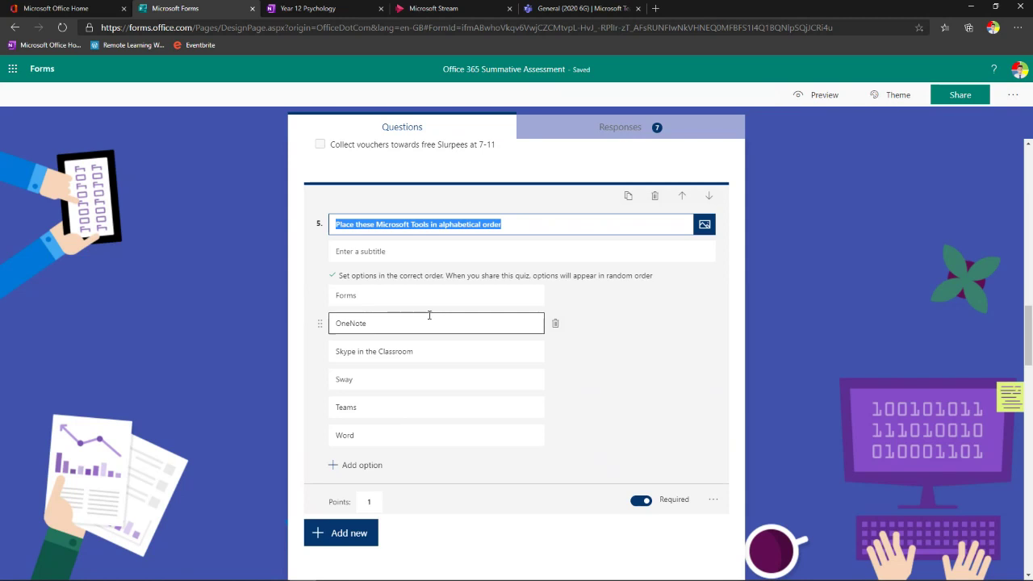
scroll(468, 339, "down", 5)
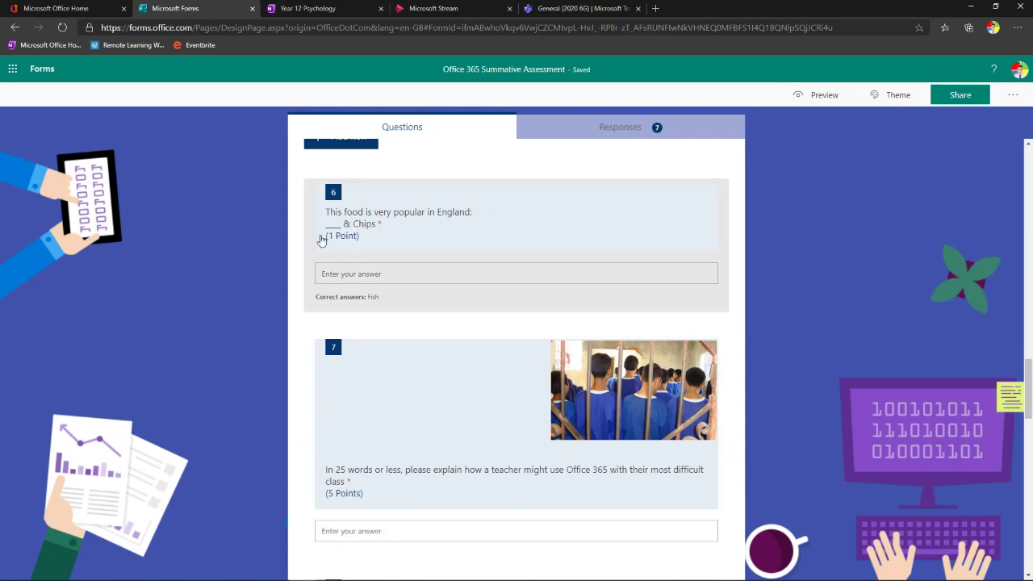
left_click(363, 297)
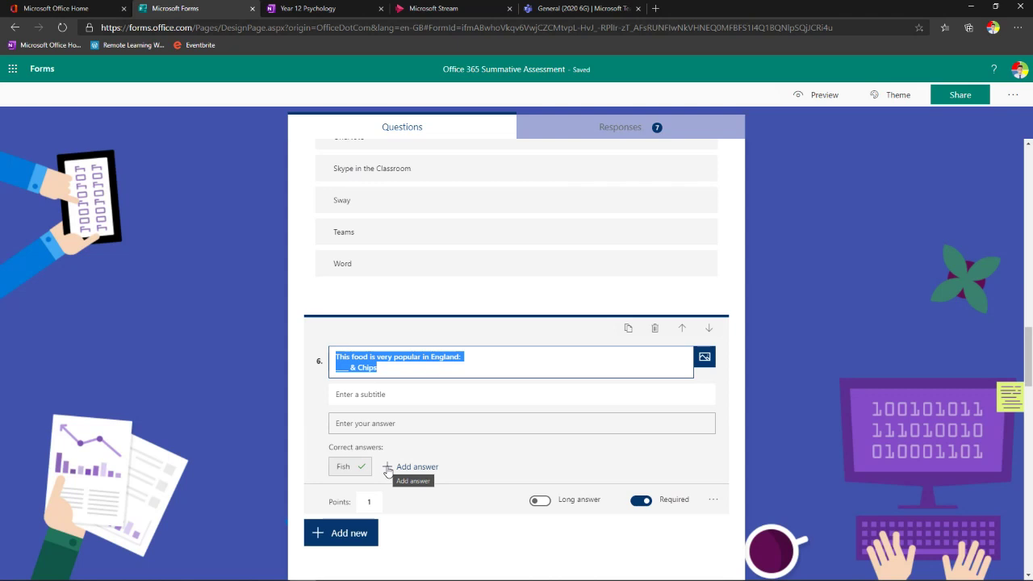
scroll(421, 448, "down", 3)
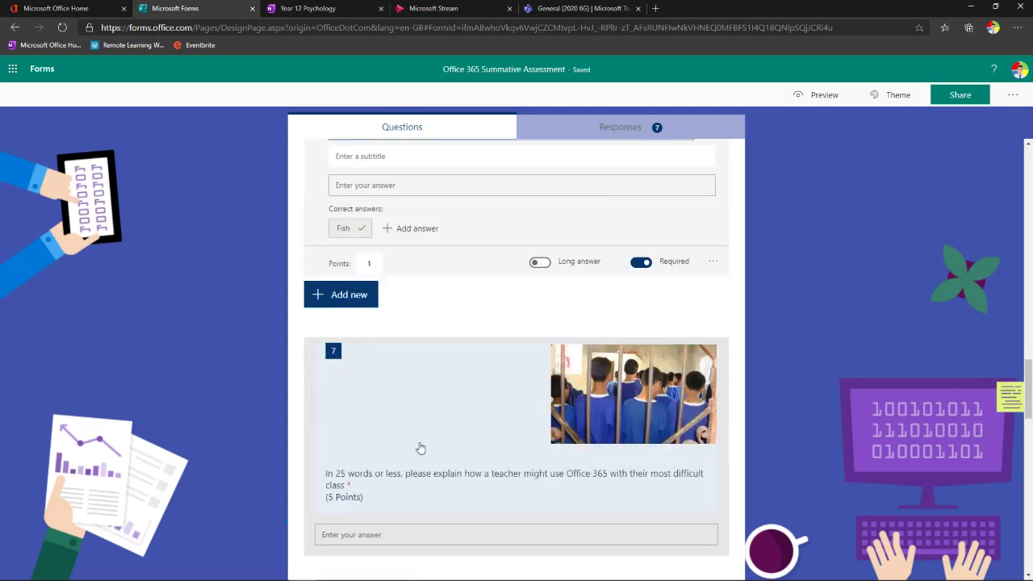
scroll(418, 447, "down", 1)
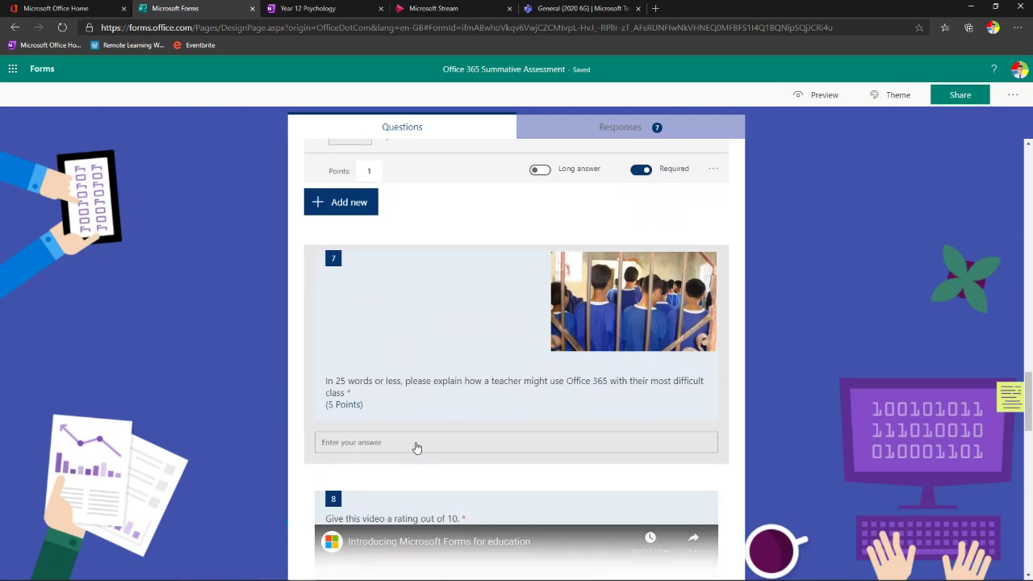
scroll(416, 448, "down", 4)
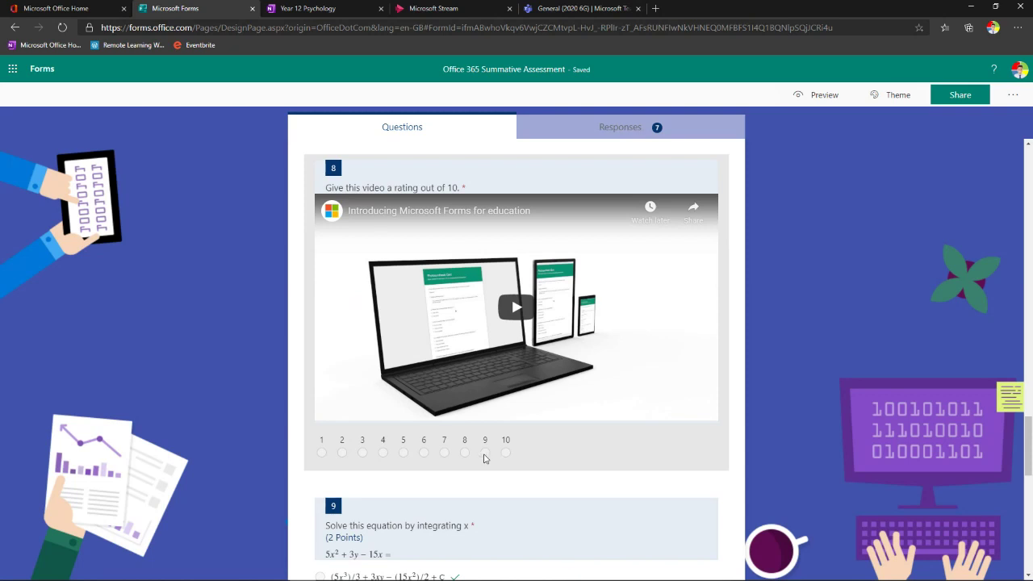
scroll(483, 458, "down", 1)
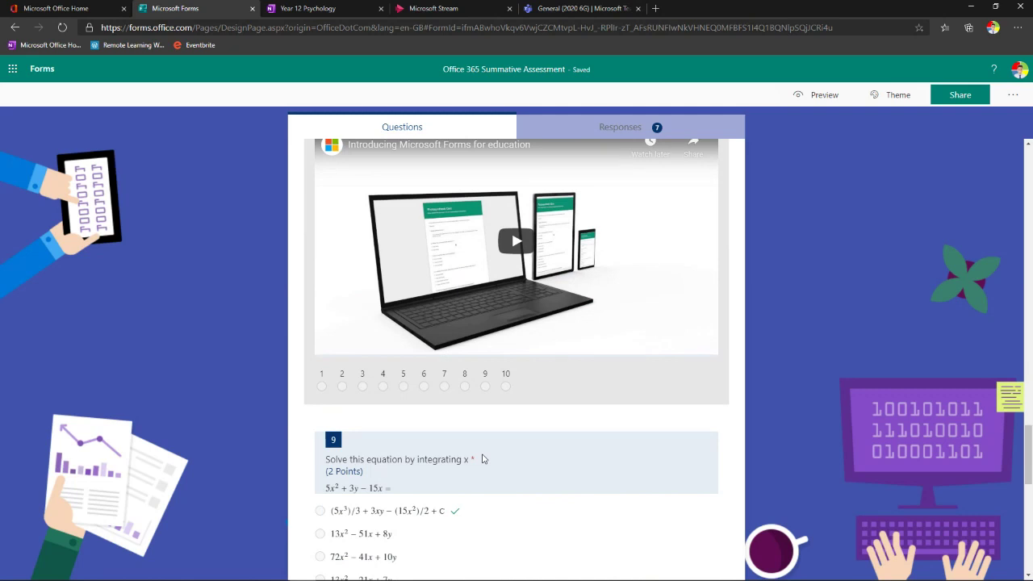
Add all suggested results to the integration question and mark (5x³)/3 + 3xy − (15x²)/2 + C as the correct answer.
scroll(484, 458, "down", 2)
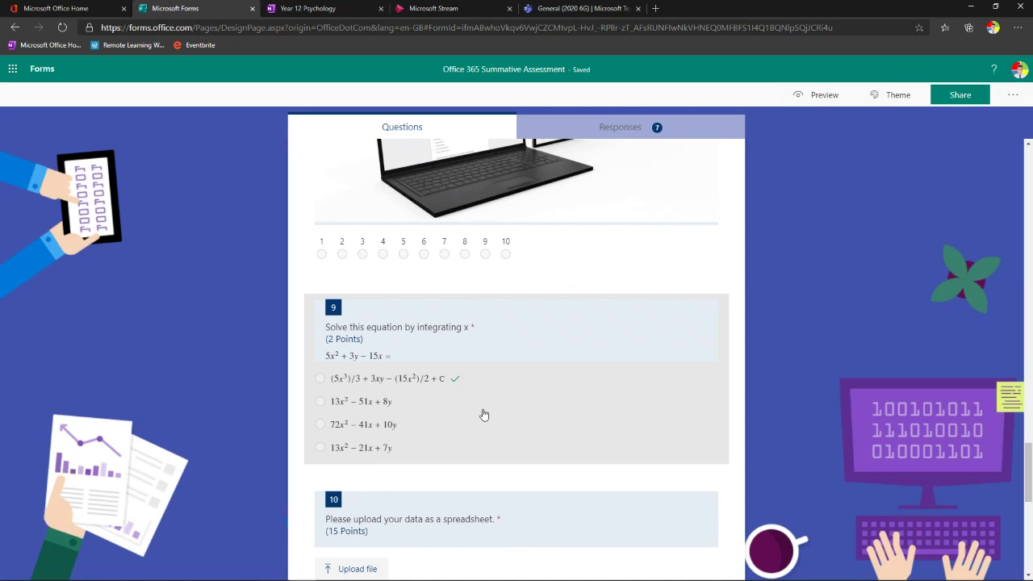
left_click(540, 377)
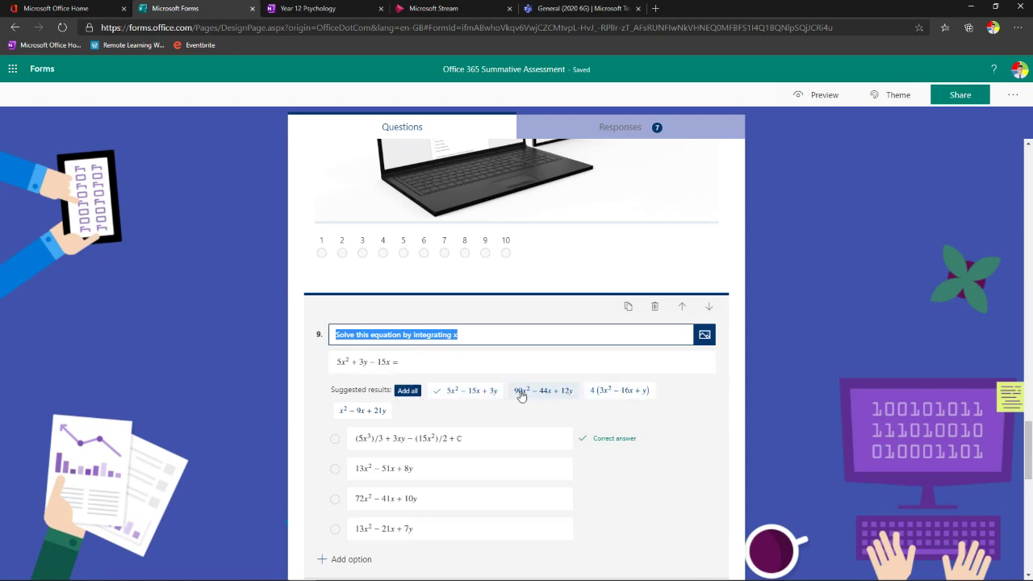
left_click(413, 391)
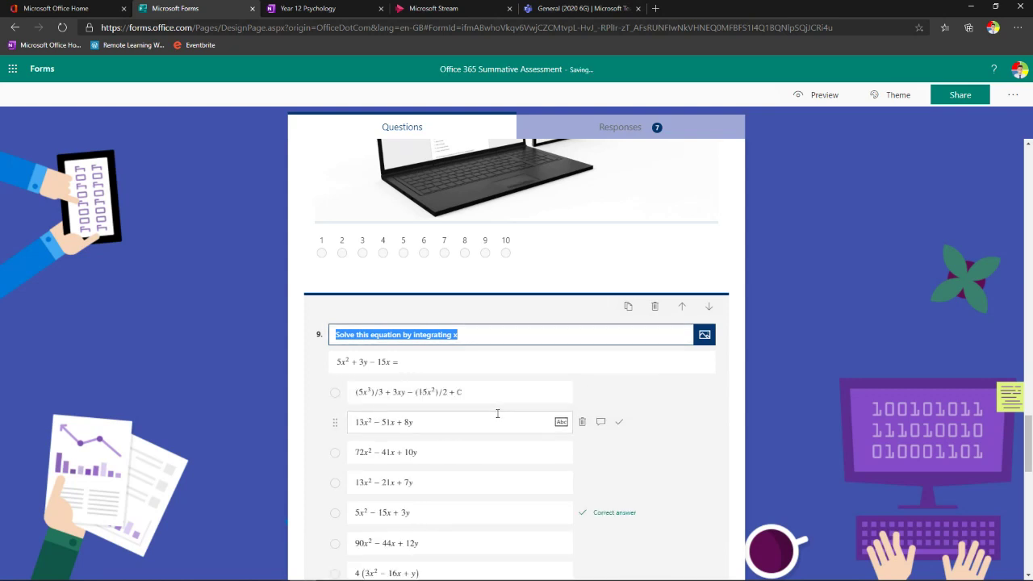
scroll(495, 415, "down", 1)
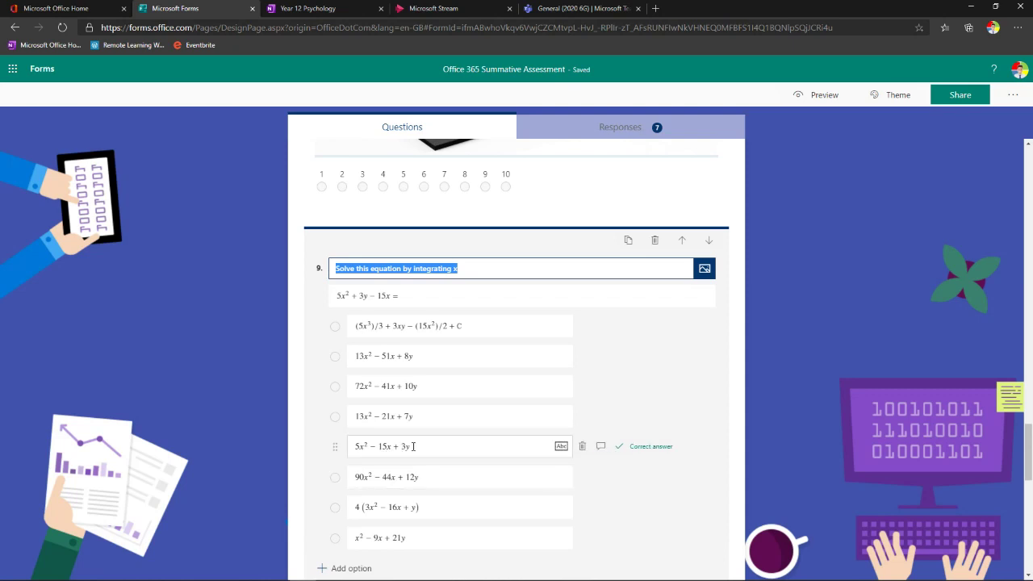
scroll(413, 447, "up", 1)
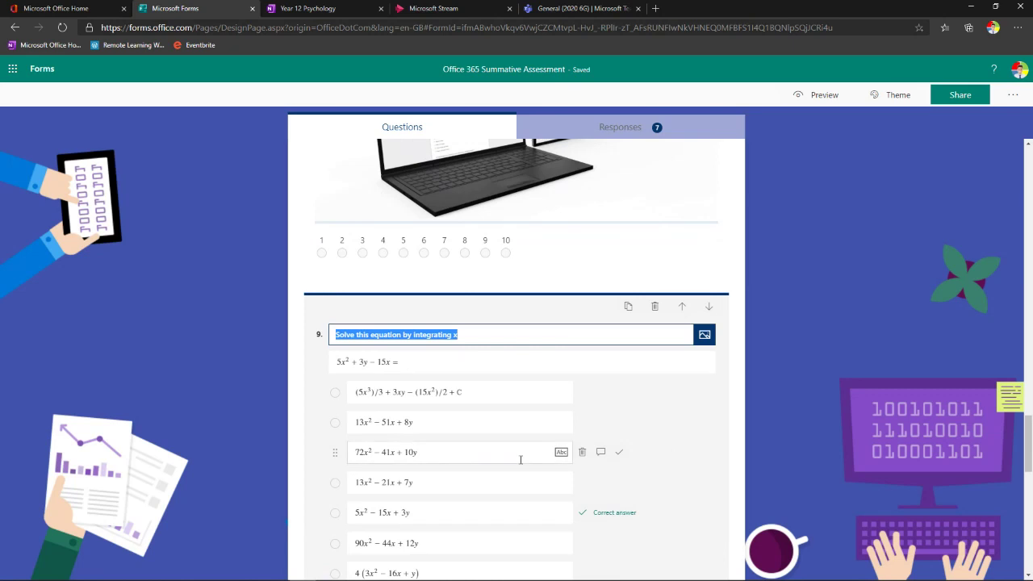
left_click(619, 393)
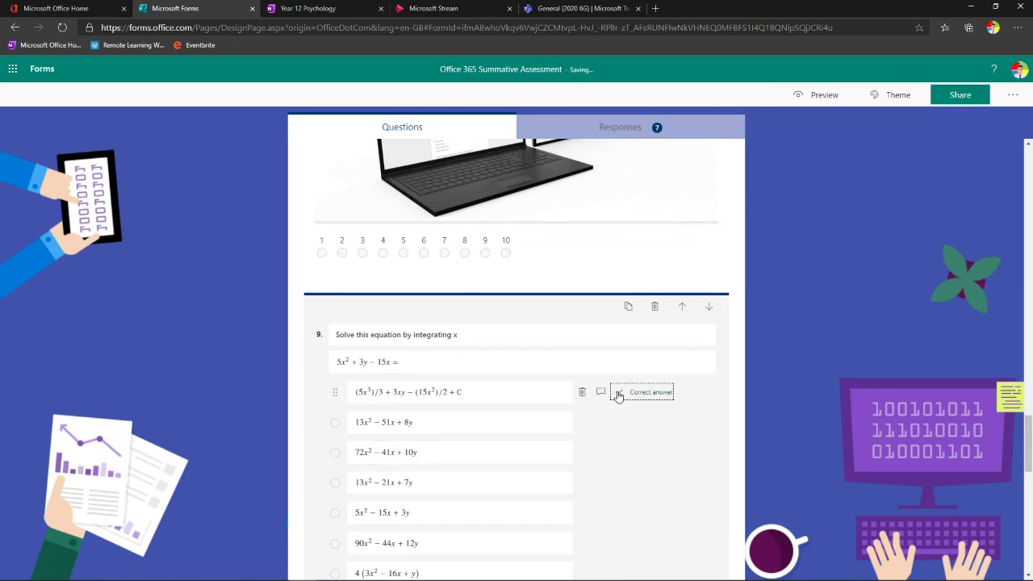
Add a new maths choice question below the question about integrating x.
scroll(495, 424, "down", 2)
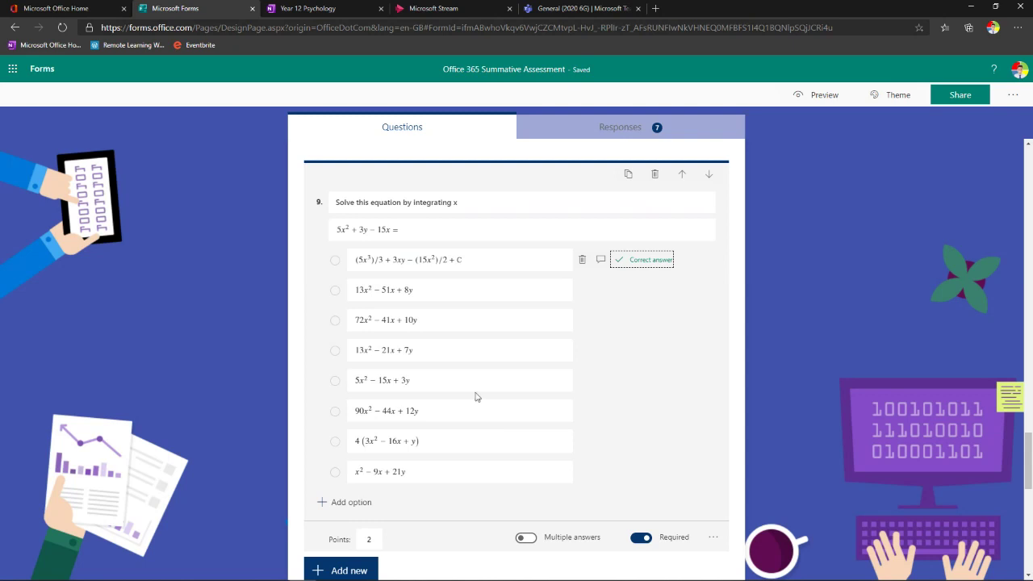
scroll(476, 397, "down", 1)
left_click(347, 501)
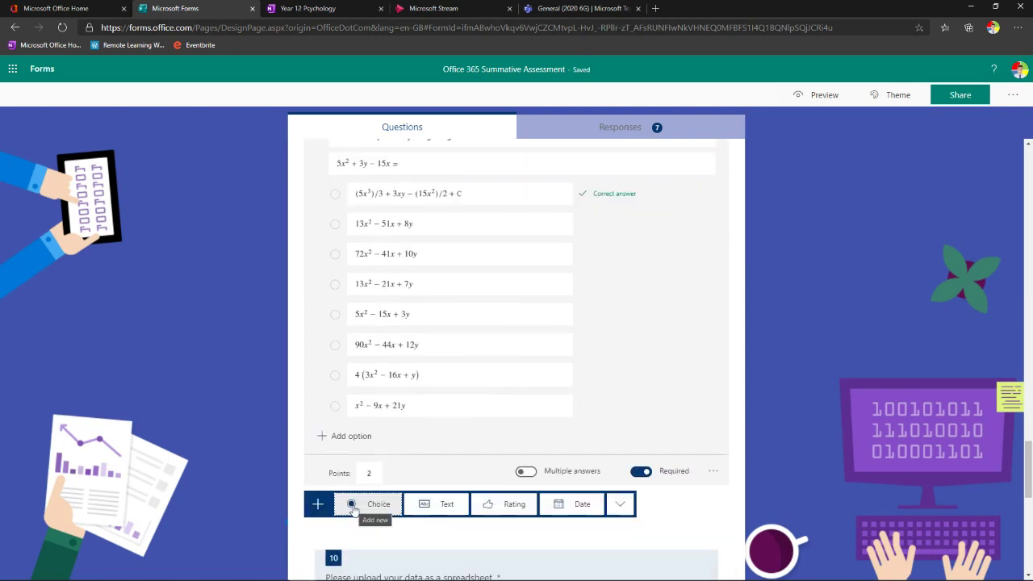
scroll(617, 482, "down", 3)
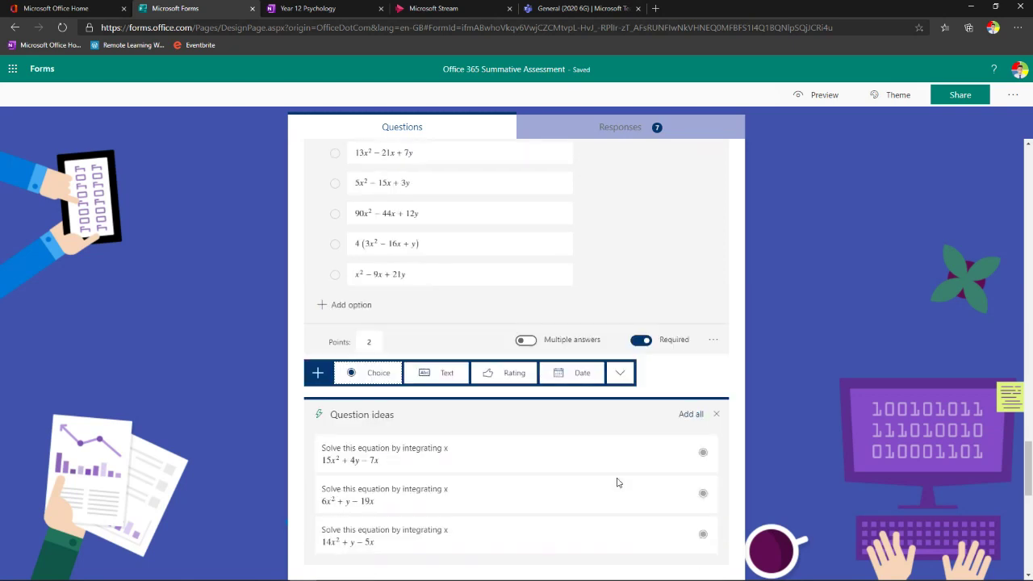
scroll(617, 483, "up", 1)
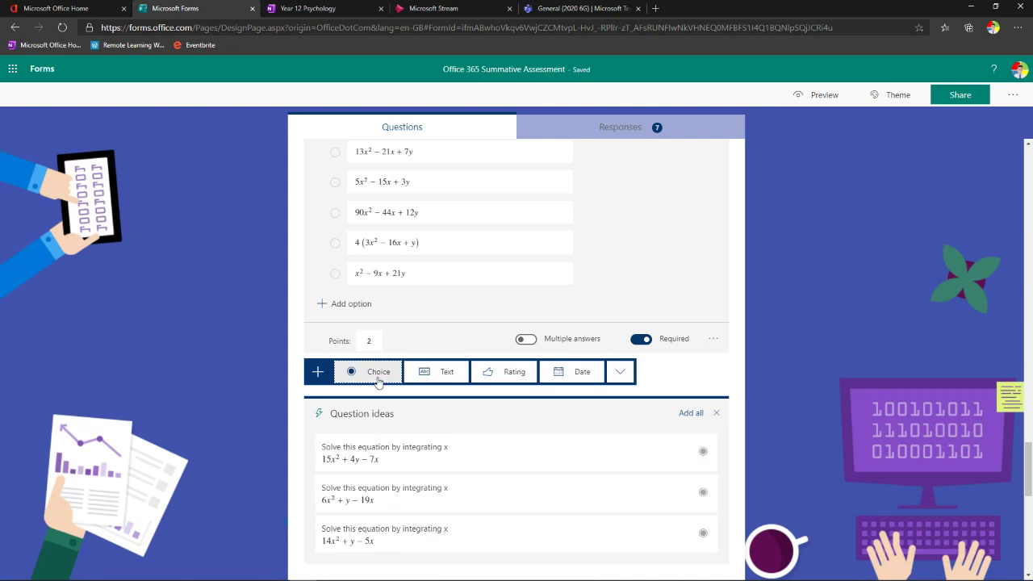
scroll(373, 378, "down", 3)
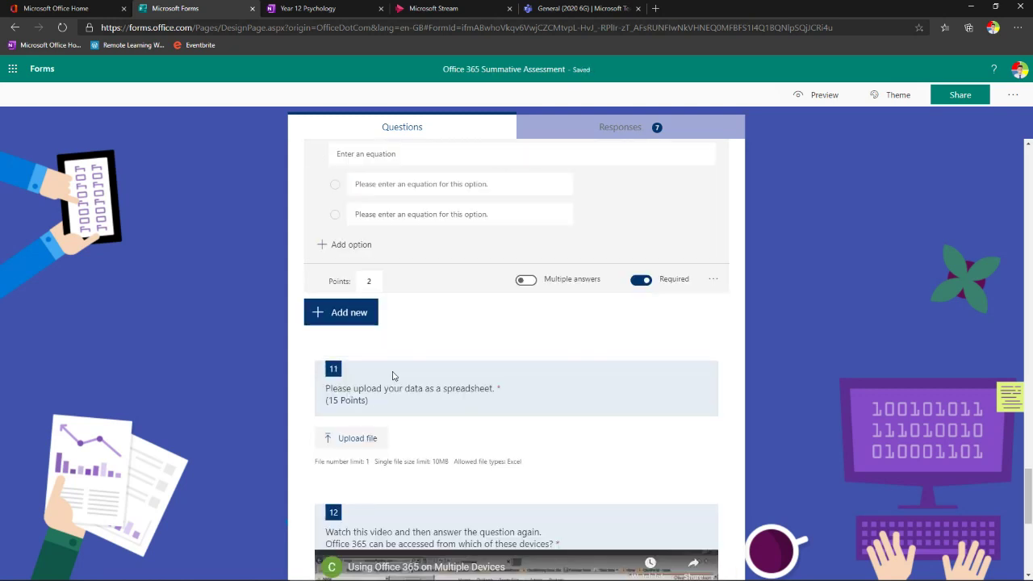
Title the new choice question "Solve this equation".
type("S")
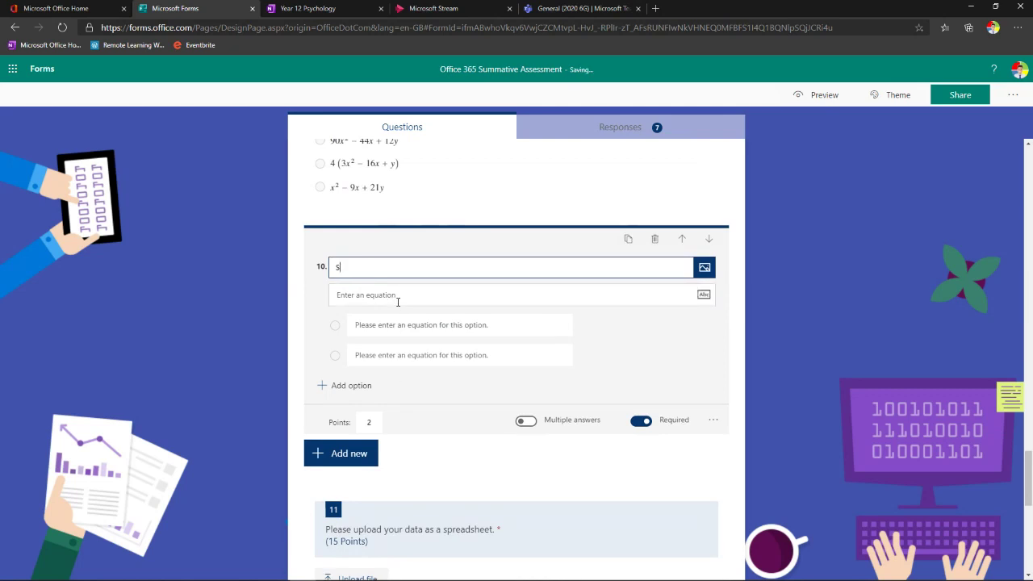
type("olve this eqaution")
left_click(385, 269)
key("BackSpace")
key("Right")
type("a")
Enter 5x + 3x = 99 as the equation of the "Solve this equation" question.
left_click(390, 296)
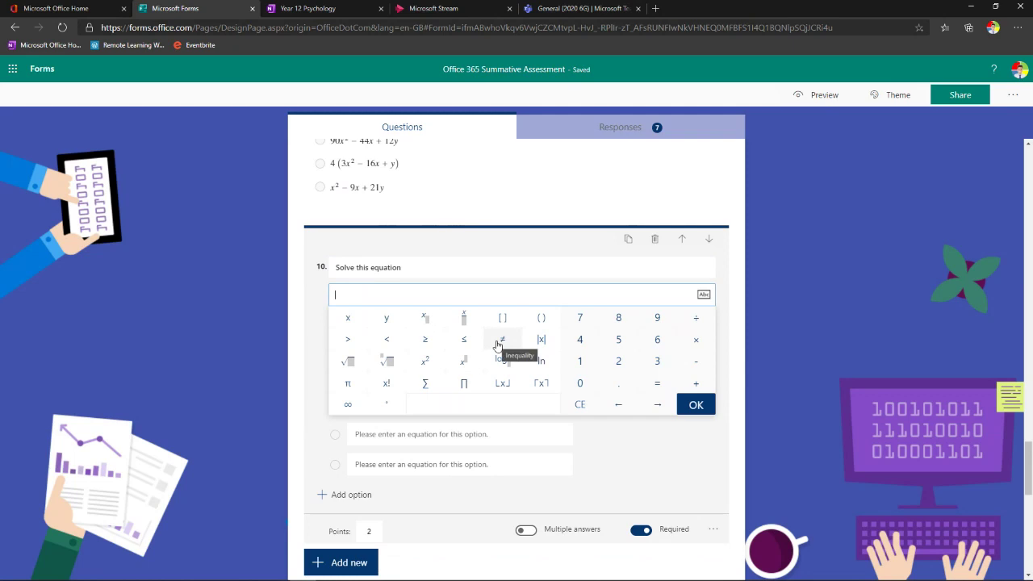
left_click(620, 342)
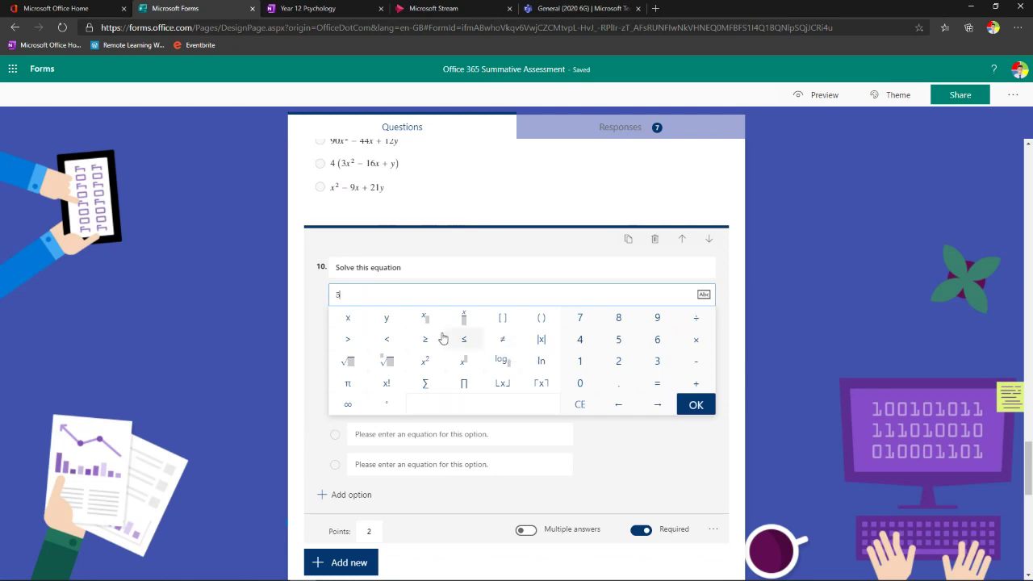
left_click(351, 321)
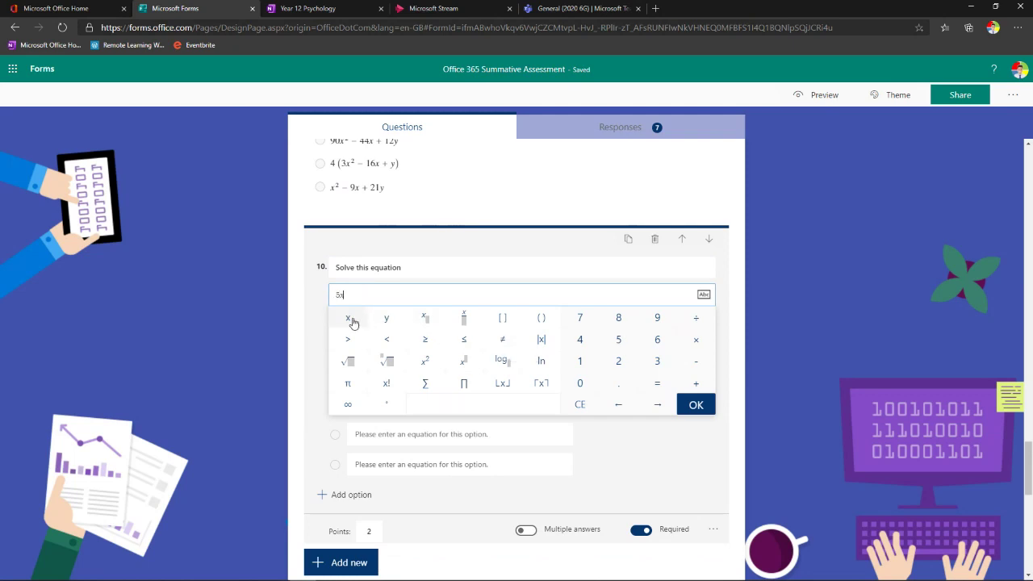
left_click(698, 386)
left_click(658, 363)
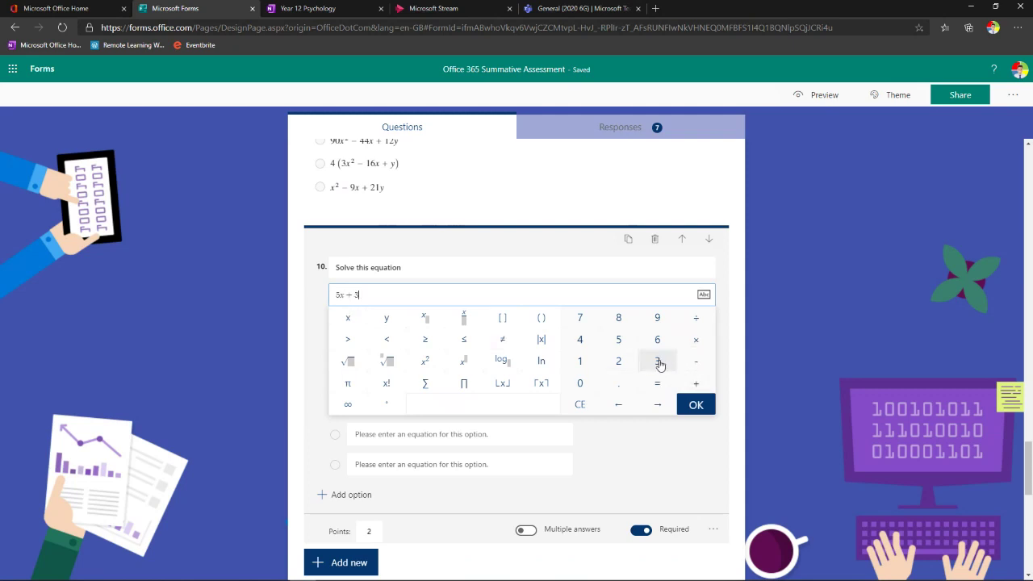
left_click(348, 319)
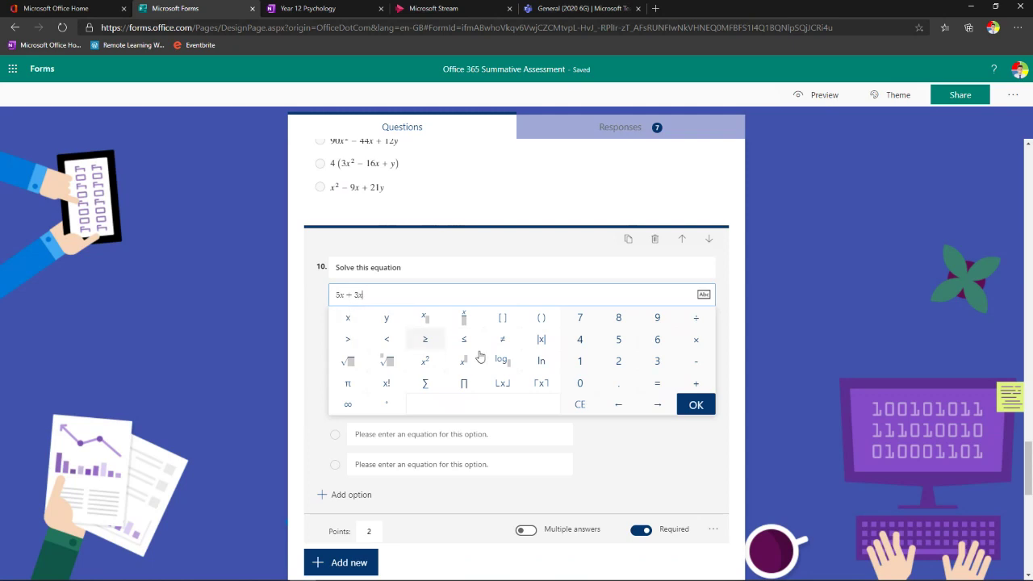
left_click(655, 386)
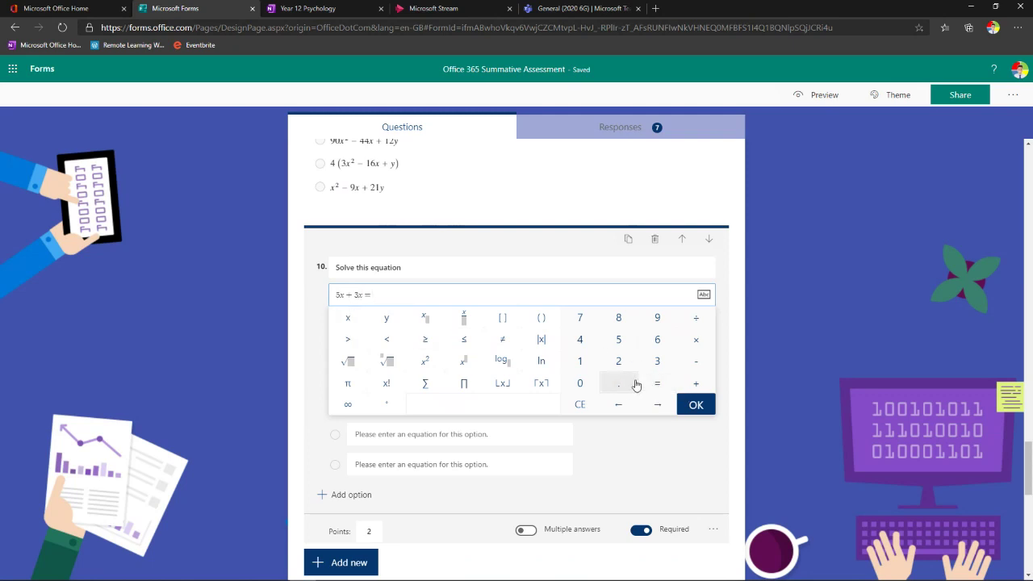
left_click(658, 317)
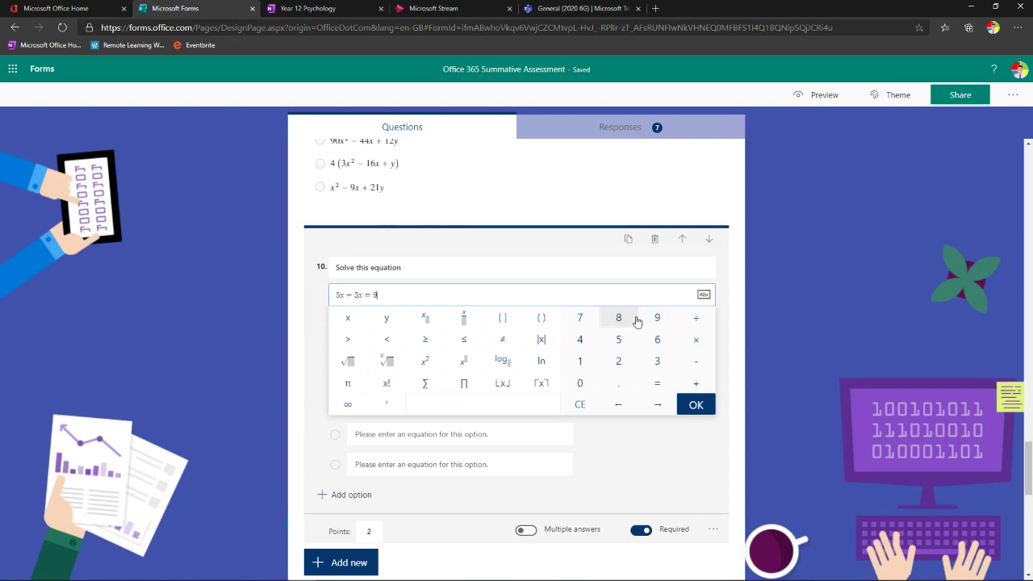
left_click(657, 320)
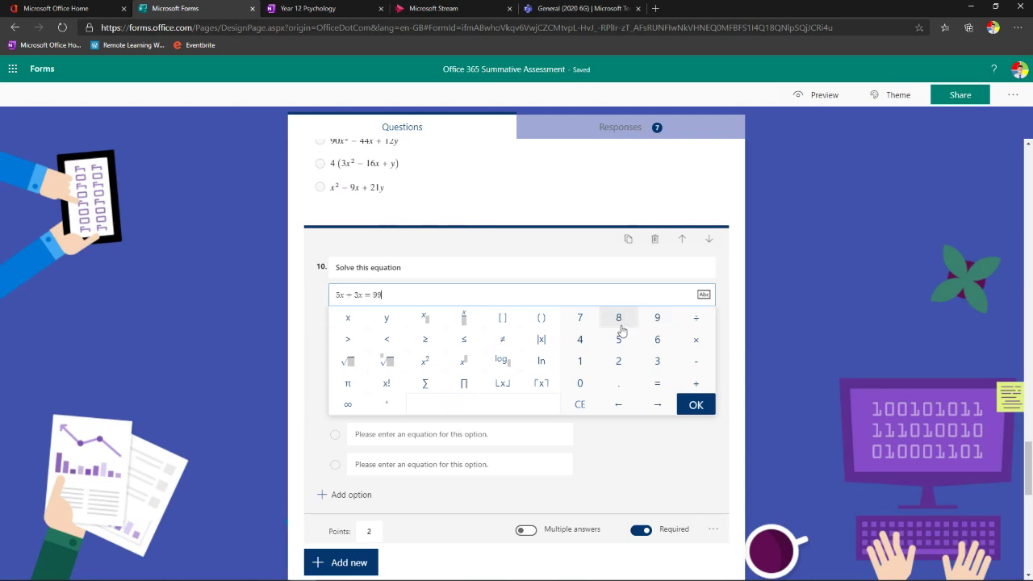
left_click(696, 404)
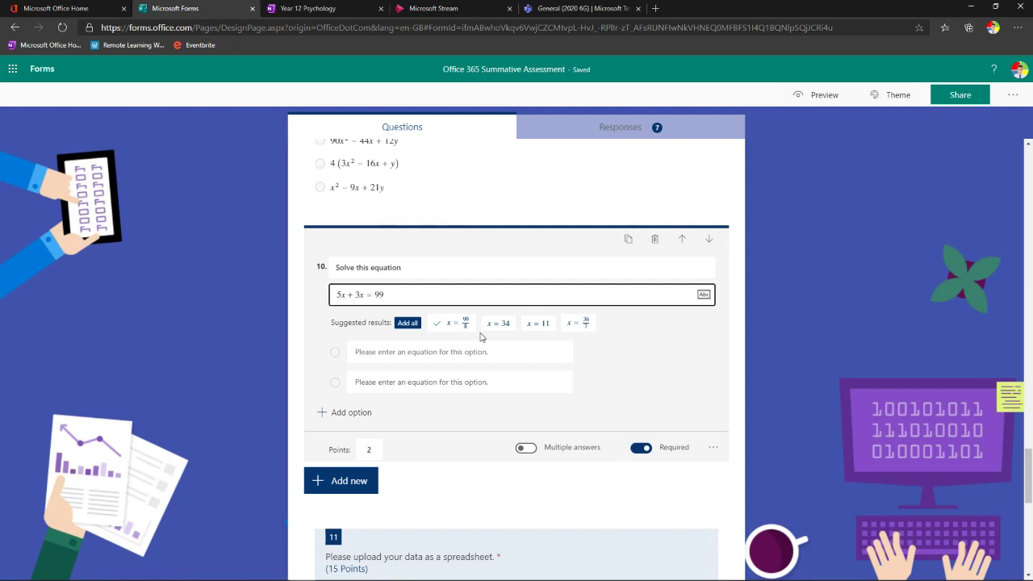
Add all suggested results as options for 5x + 3x = 99 and delete the "Solve this equation" question.
left_click(403, 323)
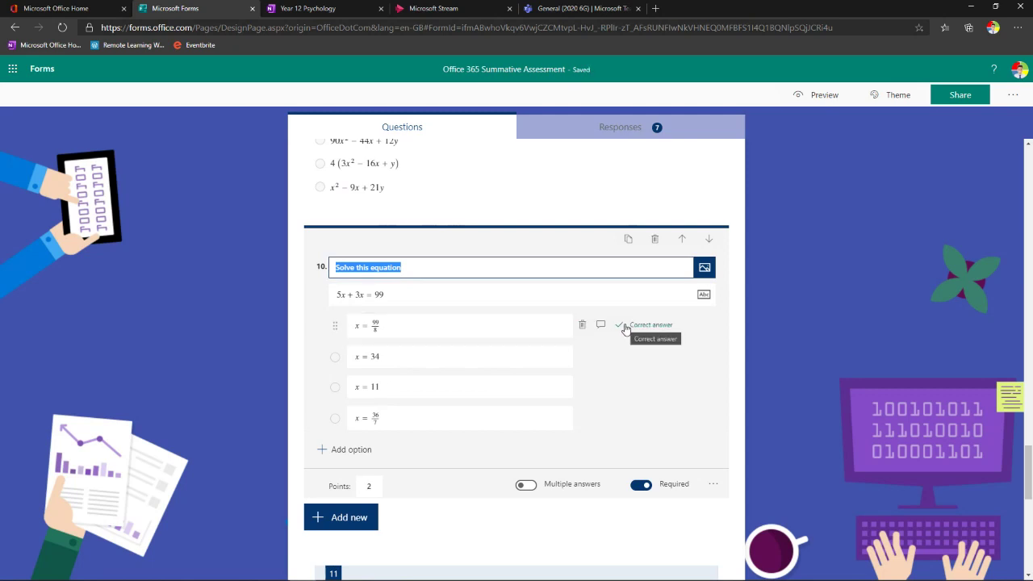
left_click(713, 485)
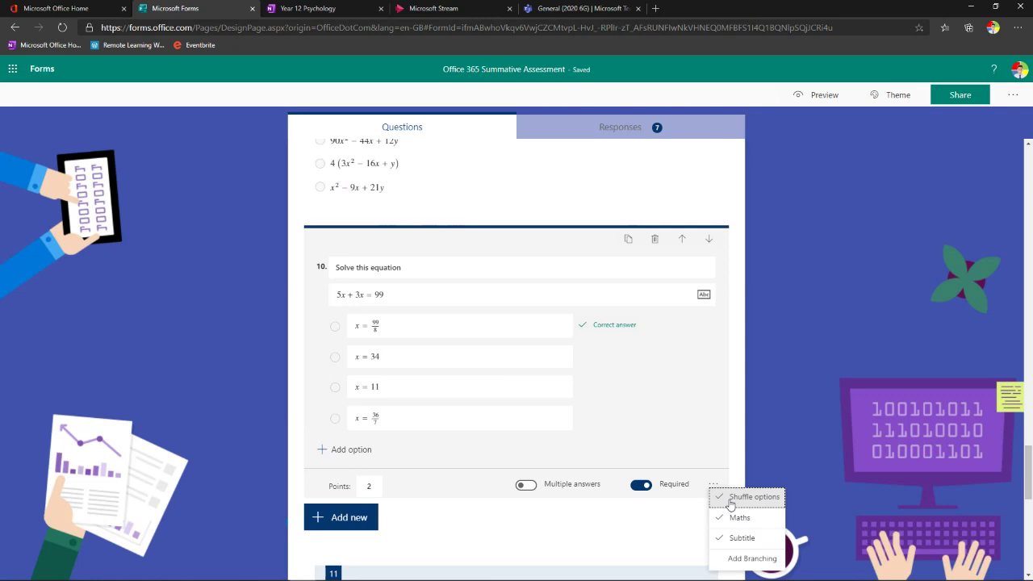
left_click(655, 244)
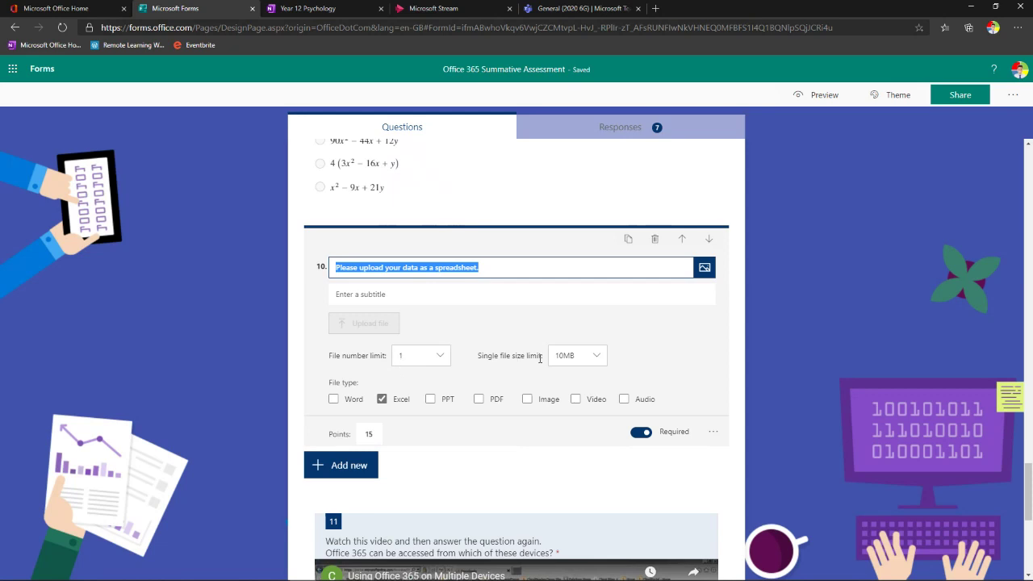
Check the single file size limit choices of the spreadsheet upload question and keep 10MB.
left_click(570, 360)
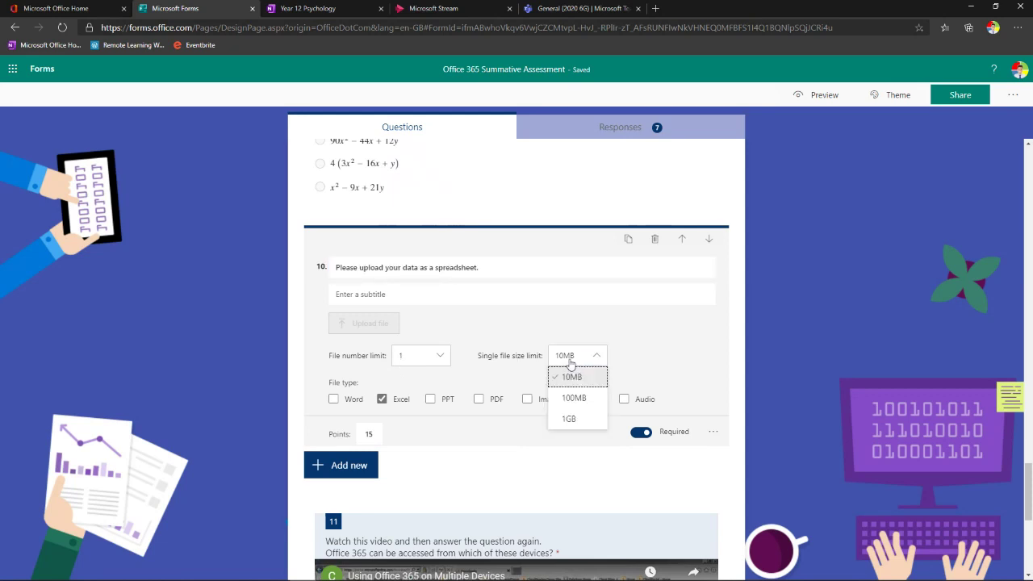
left_click(572, 377)
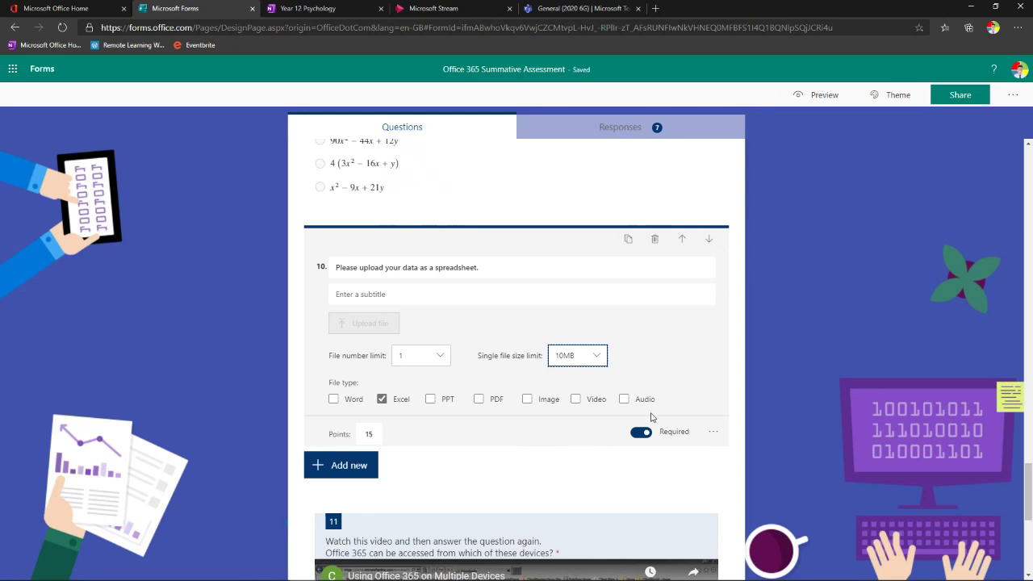
Examine the video in the rating question and the picture in the 25-word text question.
scroll(611, 425, "up", 8)
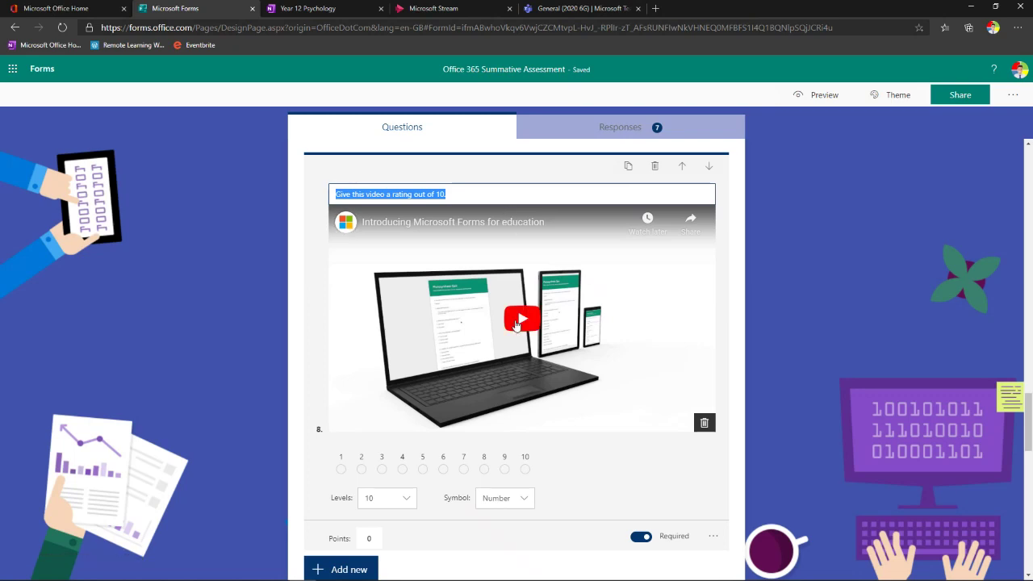
scroll(516, 323, "up", 5)
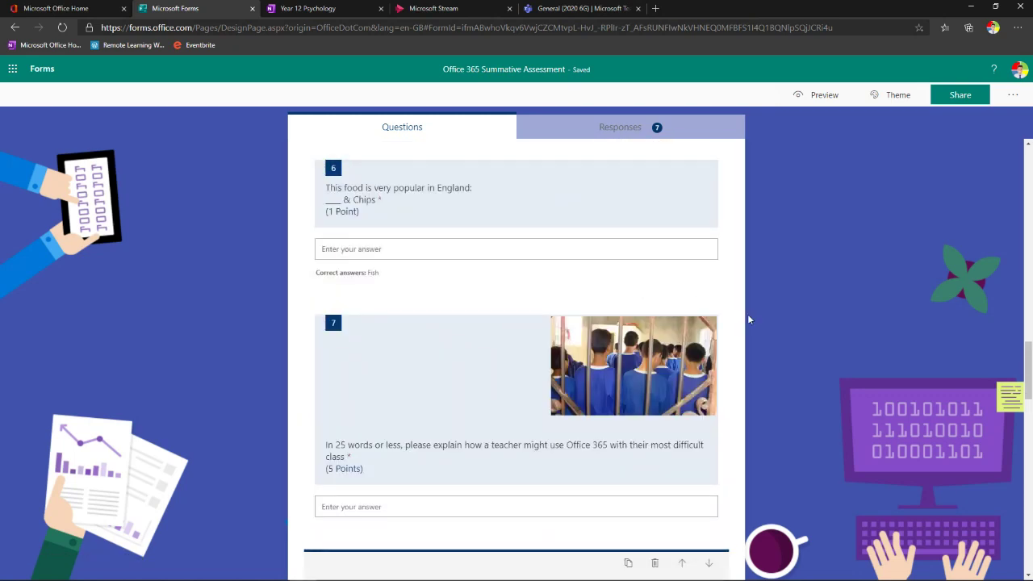
left_click(728, 337)
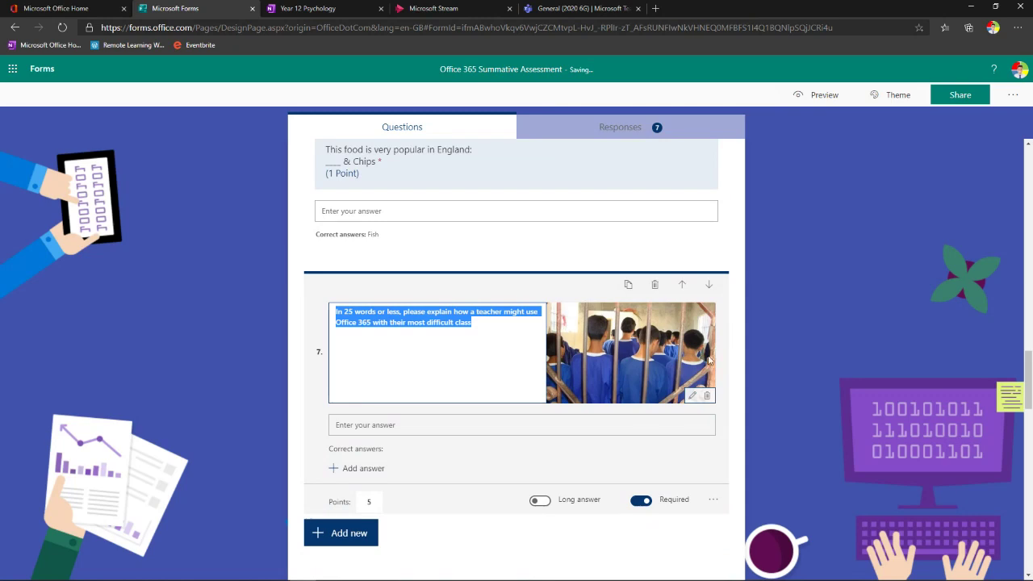
scroll(687, 362, "up", 2)
scroll(669, 388, "down", 4)
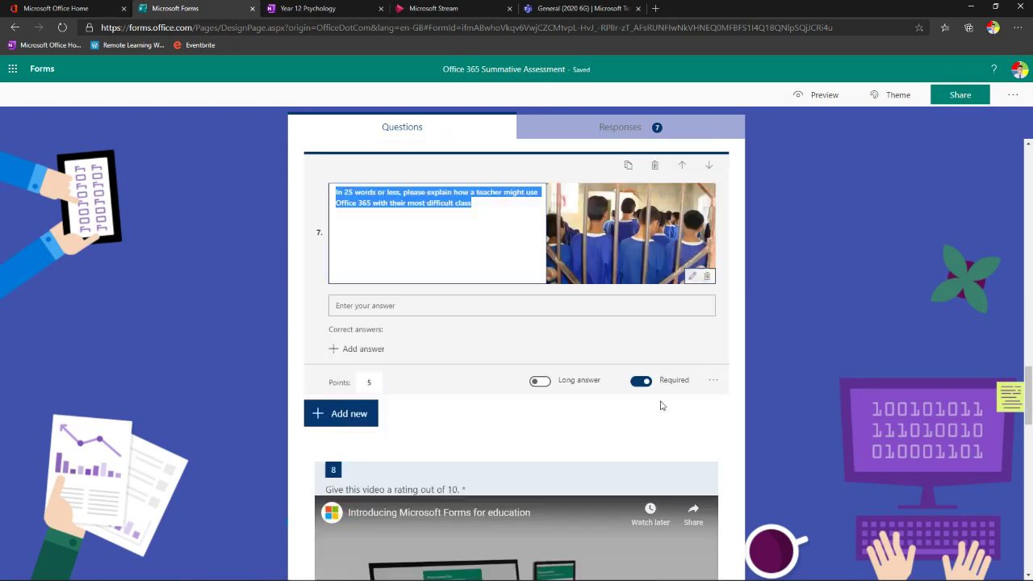
Add a blank choice question between the integration question and the spreadsheet upload question.
scroll(660, 405, "down", 5)
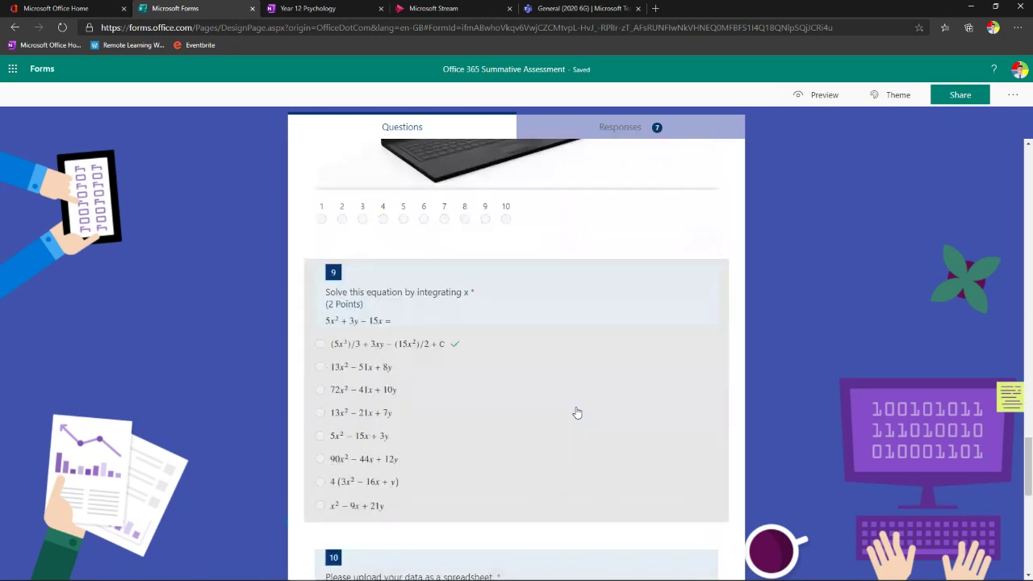
scroll(577, 412, "down", 1)
left_click(473, 396)
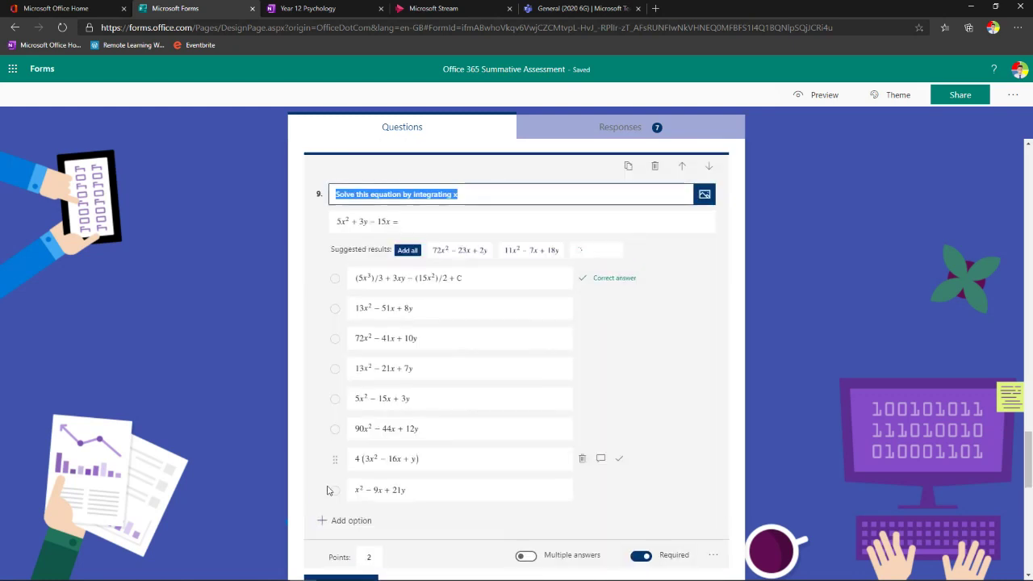
scroll(343, 522, "down", 2)
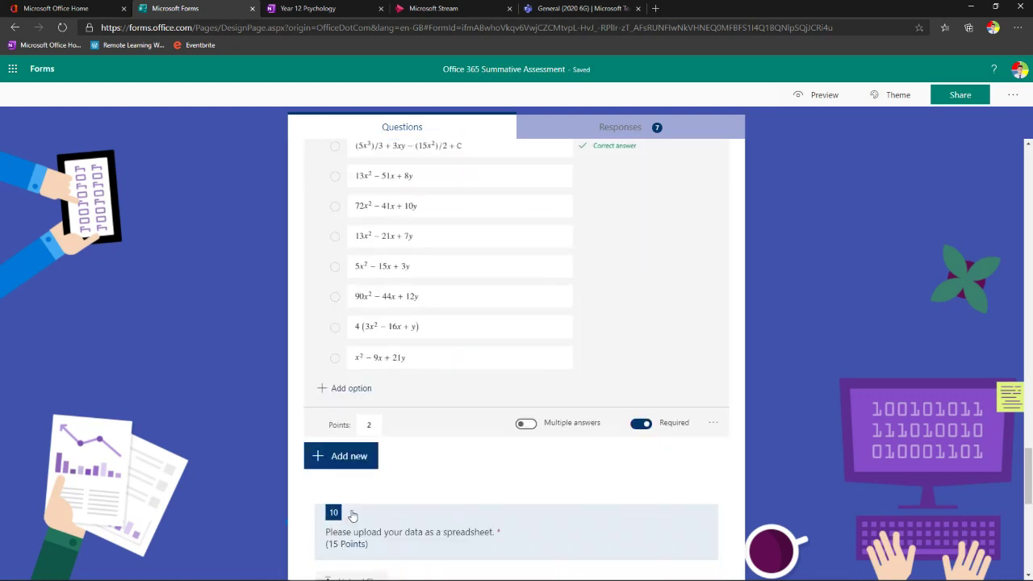
left_click(361, 458)
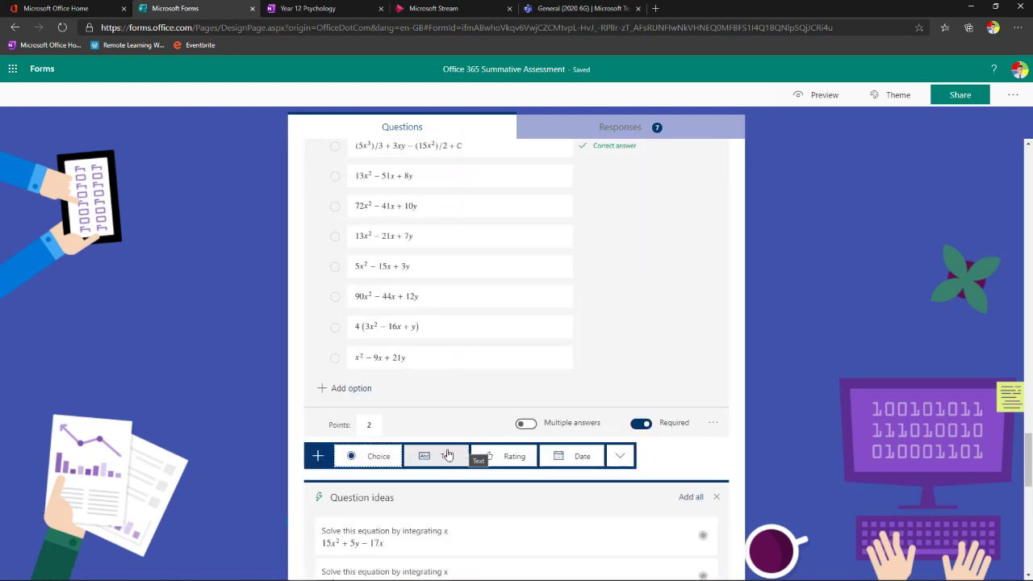
left_click(379, 456)
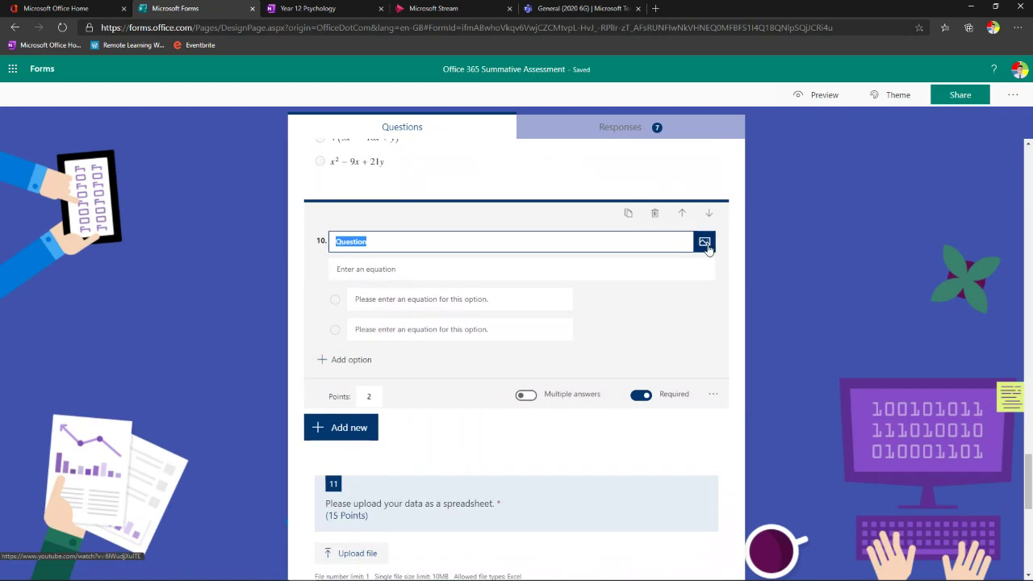
Open the media insertion options of the blank choice question and delete the question.
left_click(705, 243)
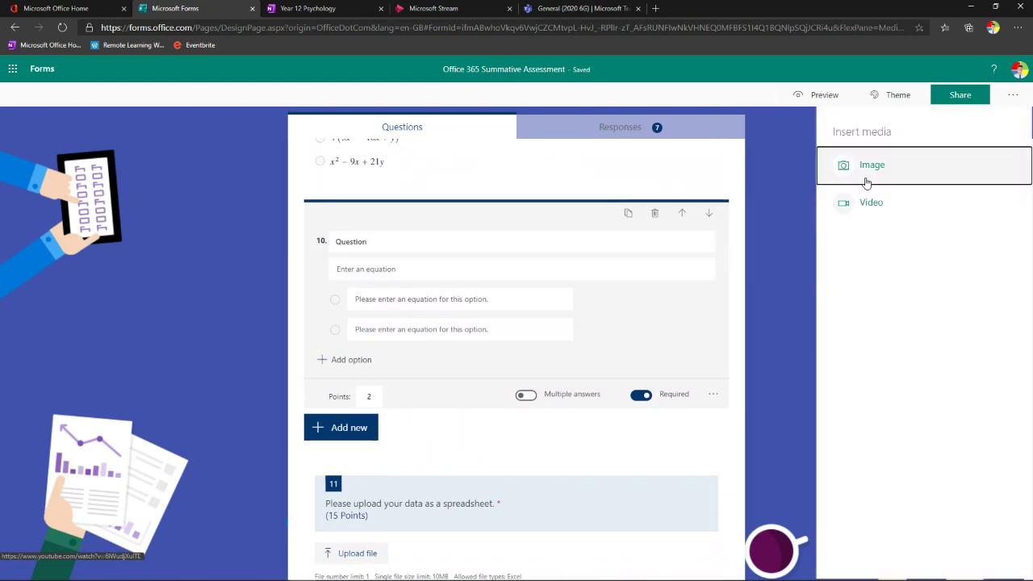
left_click(654, 214)
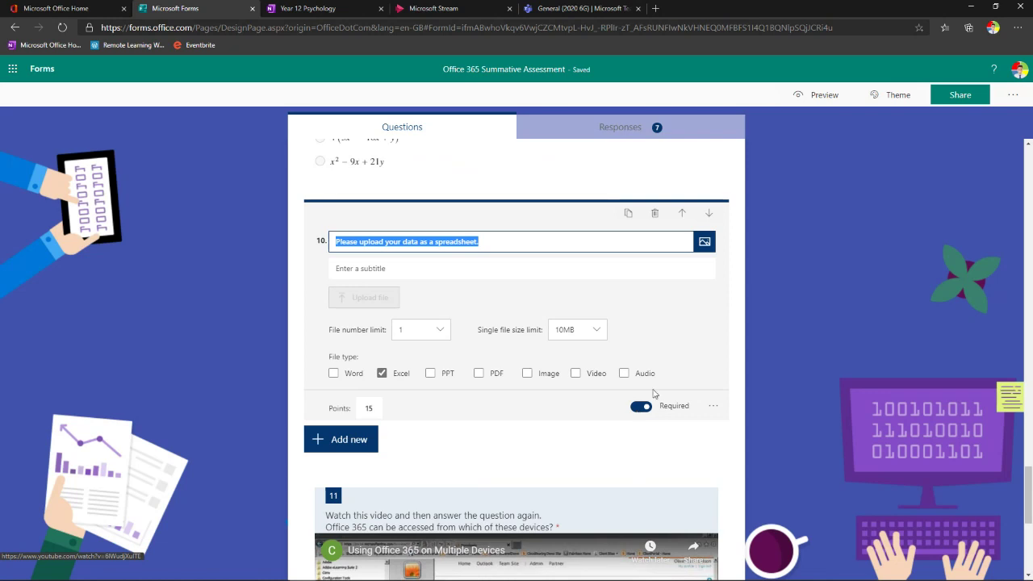
Examine the answer, points and required settings of the 25-word text question and the fill-in-the-blank food question.
scroll(681, 316, "up", 4)
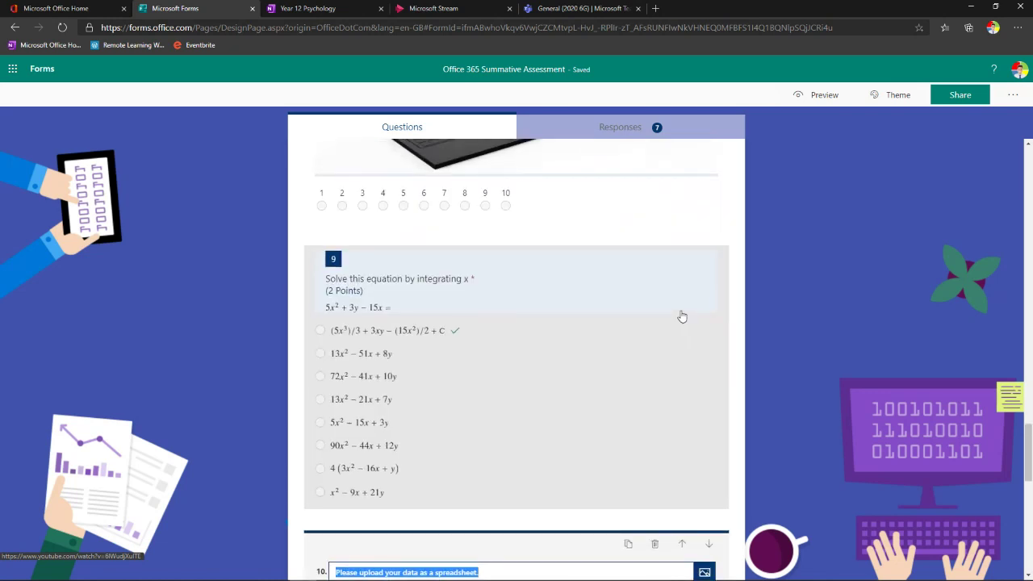
scroll(682, 317, "up", 5)
scroll(678, 320, "up", 1)
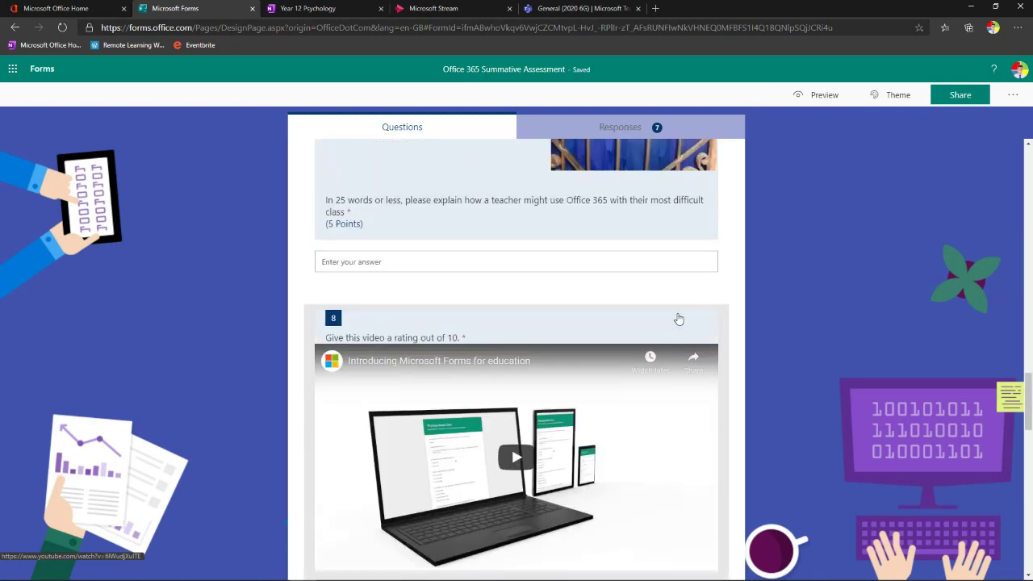
left_click(684, 242)
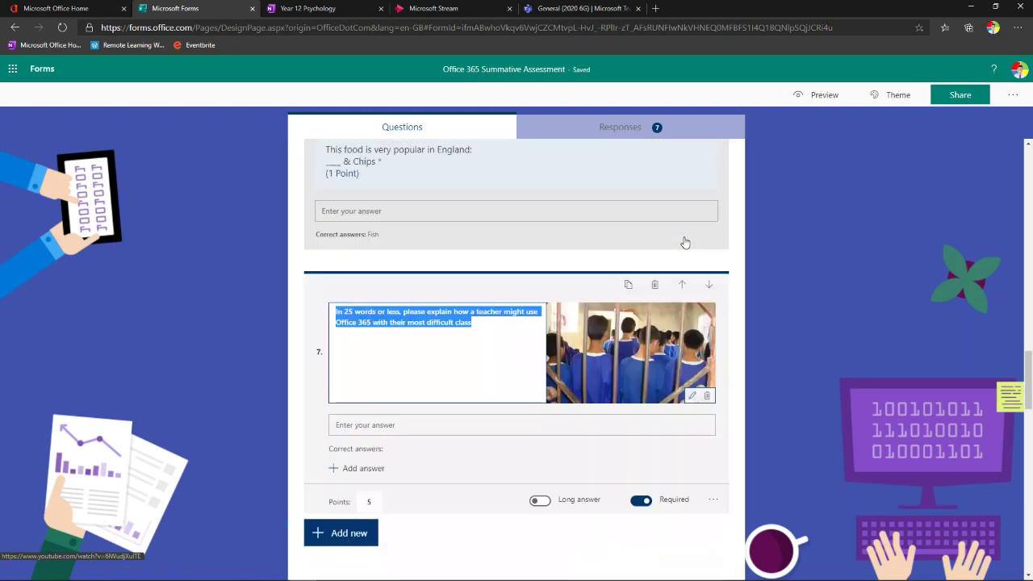
scroll(638, 258, "up", 2)
left_click(638, 260)
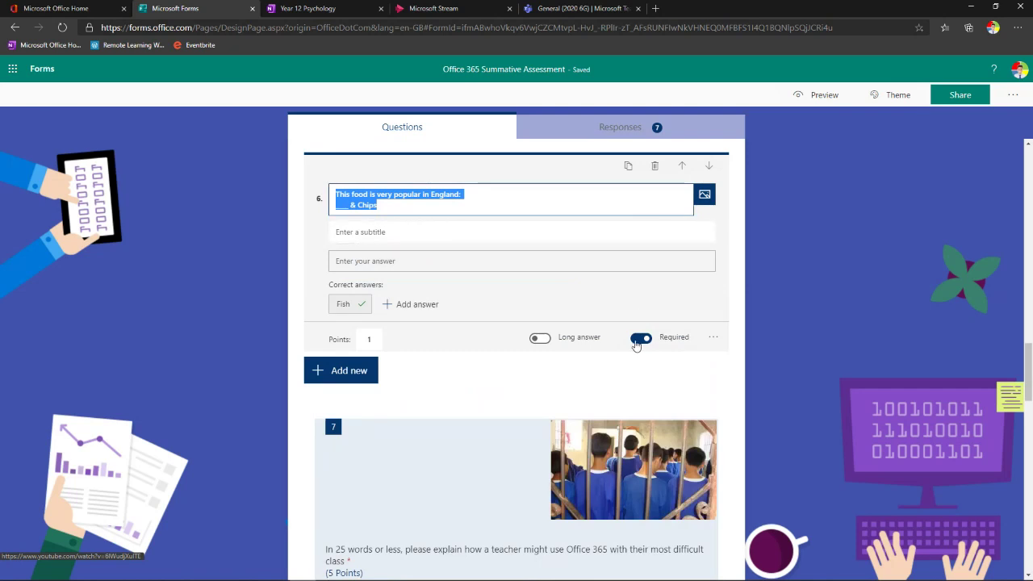
Examine the additional settings of the fill-in-the-blank food question and the points of the date-of-birth and ProPlus questions.
left_click(714, 339)
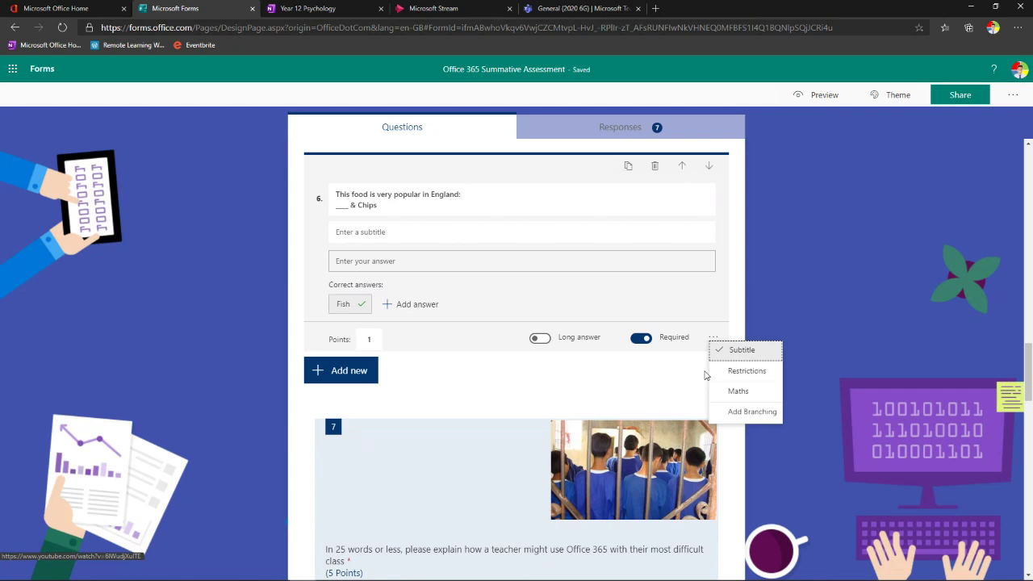
left_click(741, 186)
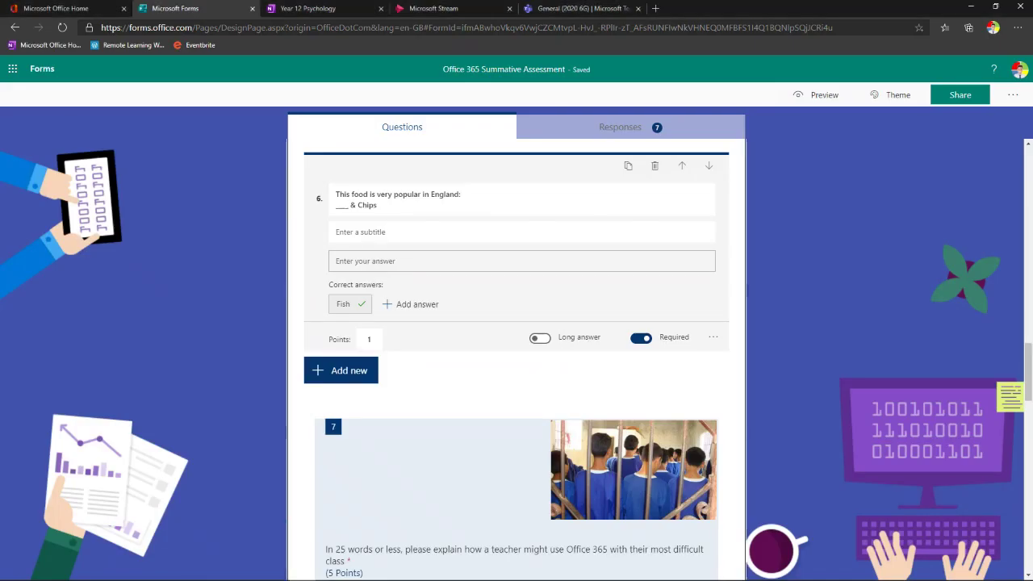
scroll(654, 365, "up", 5)
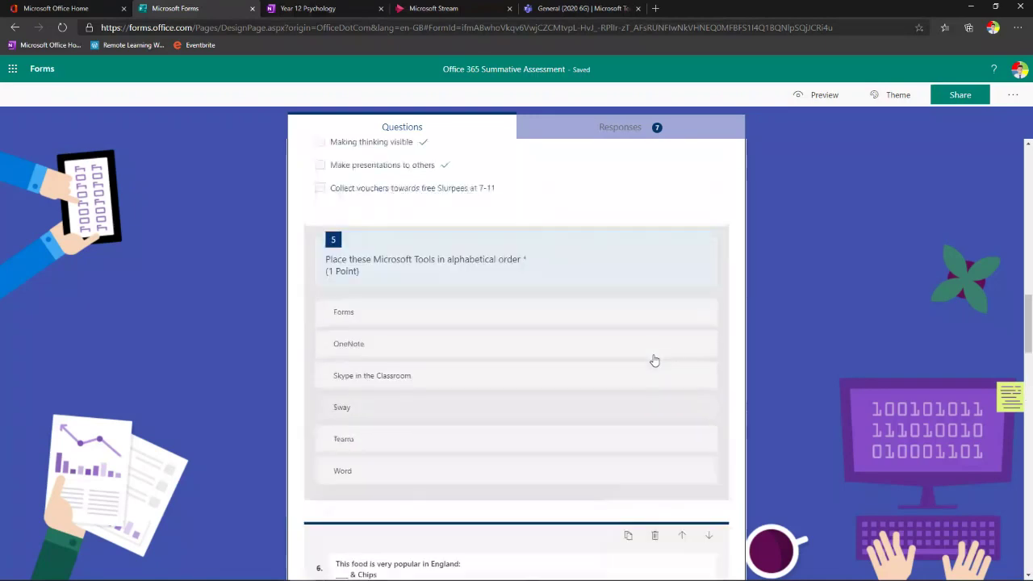
scroll(653, 360, "up", 15)
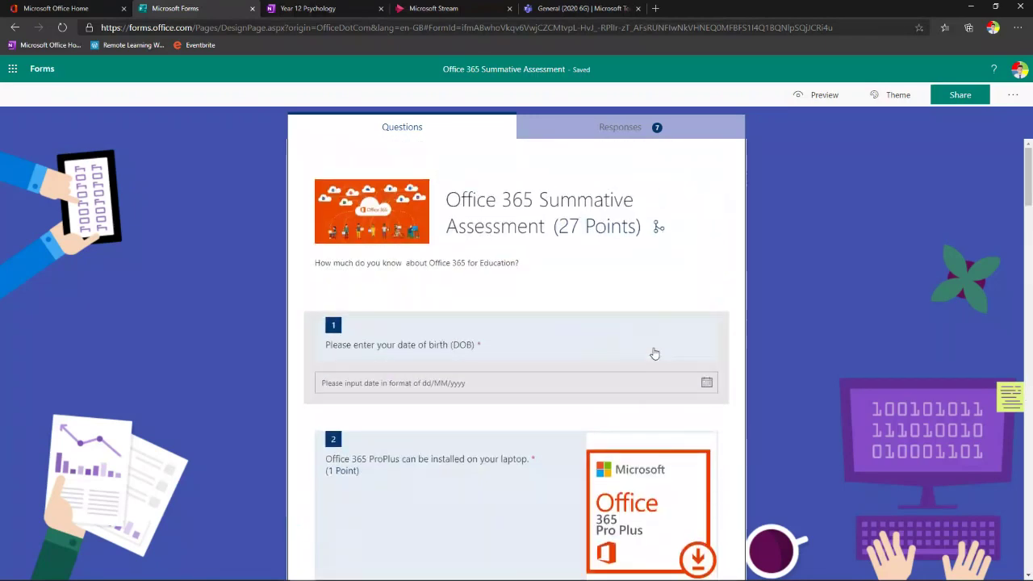
left_click(650, 350)
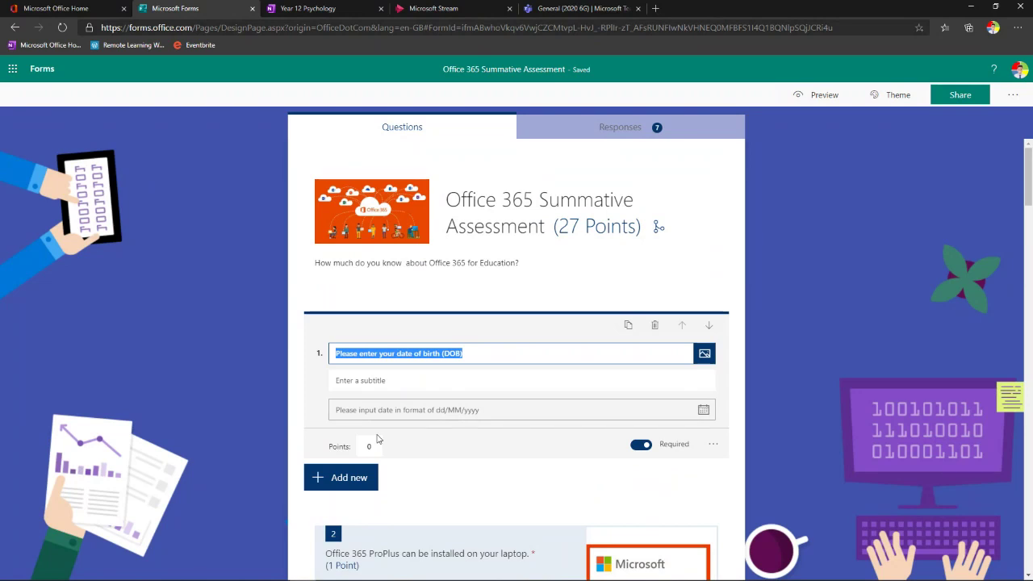
scroll(383, 434, "down", 3)
left_click(419, 421)
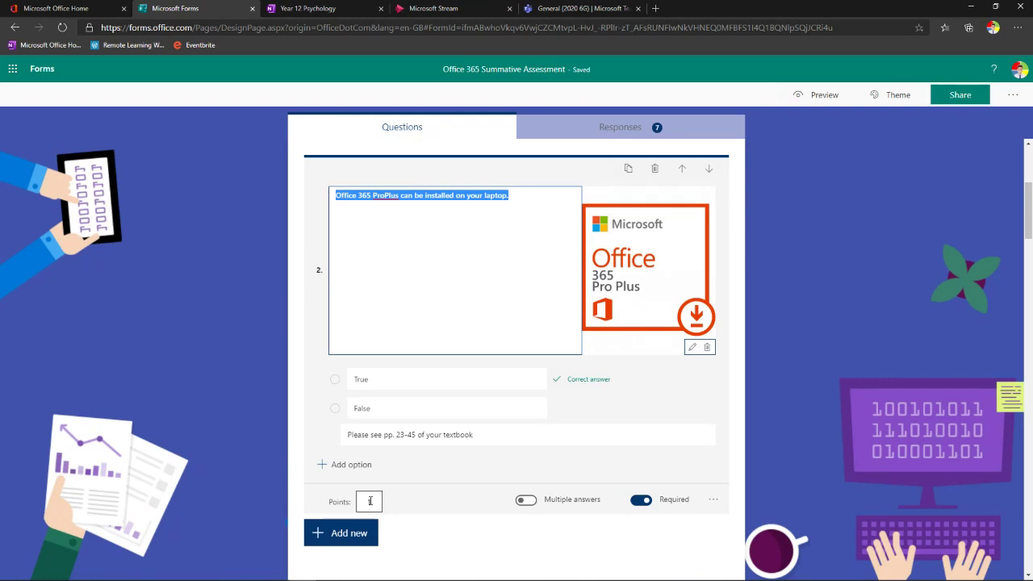
Examine the answer and points settings of the 25-word text question about the most difficult class.
scroll(371, 501, "down", 4)
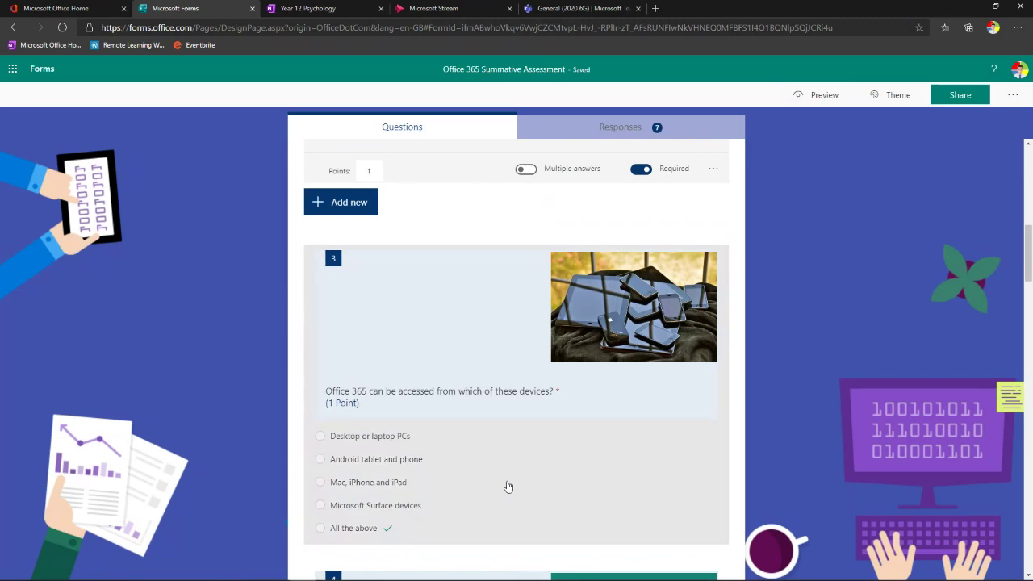
scroll(505, 487, "down", 6)
scroll(505, 487, "down", 4)
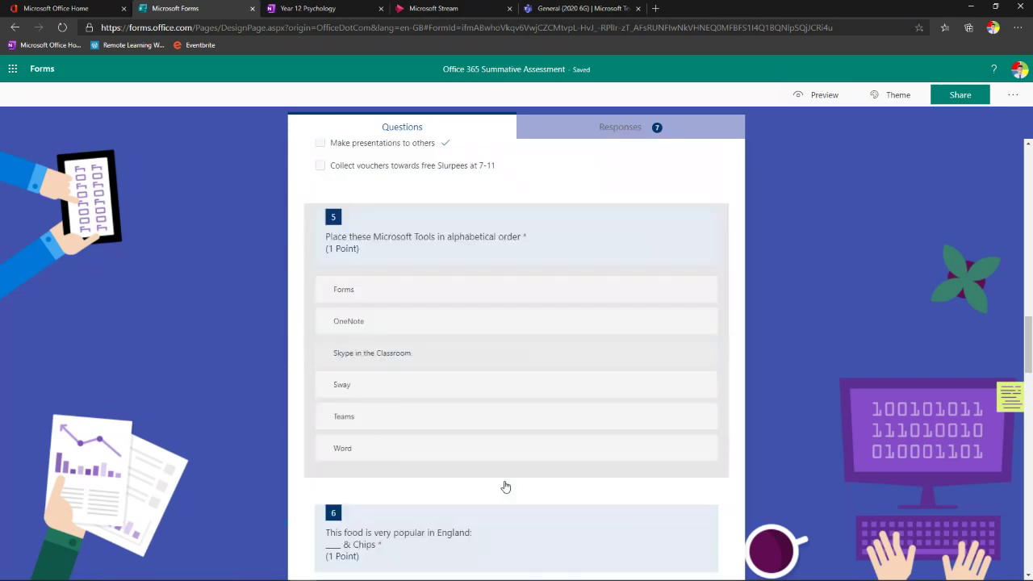
scroll(505, 486, "down", 3)
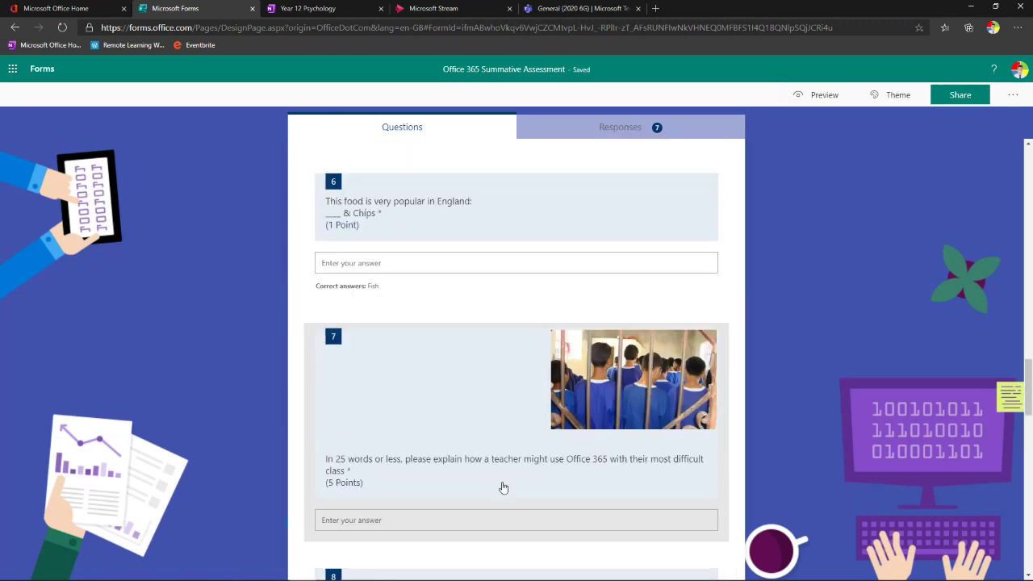
left_click(601, 409)
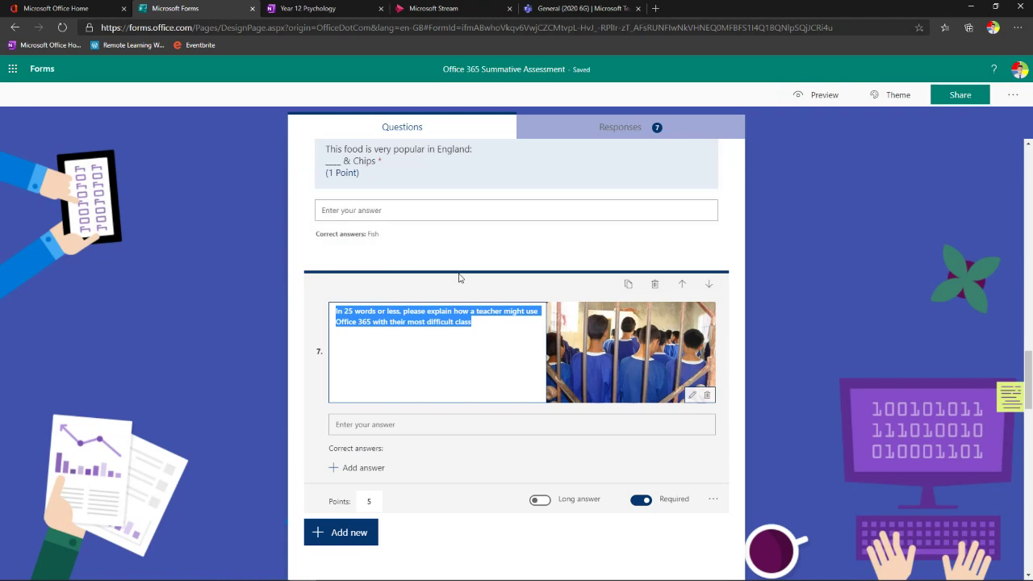
Examine the option order and points settings of the question on placing Microsoft tools in alphabetical order.
scroll(421, 210, "up", 2)
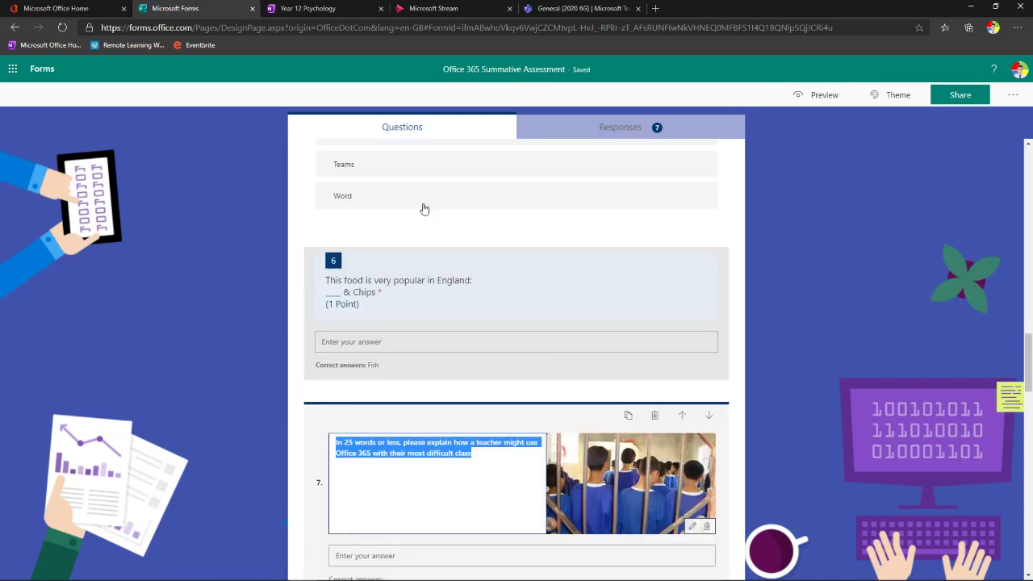
scroll(356, 363, "up", 3)
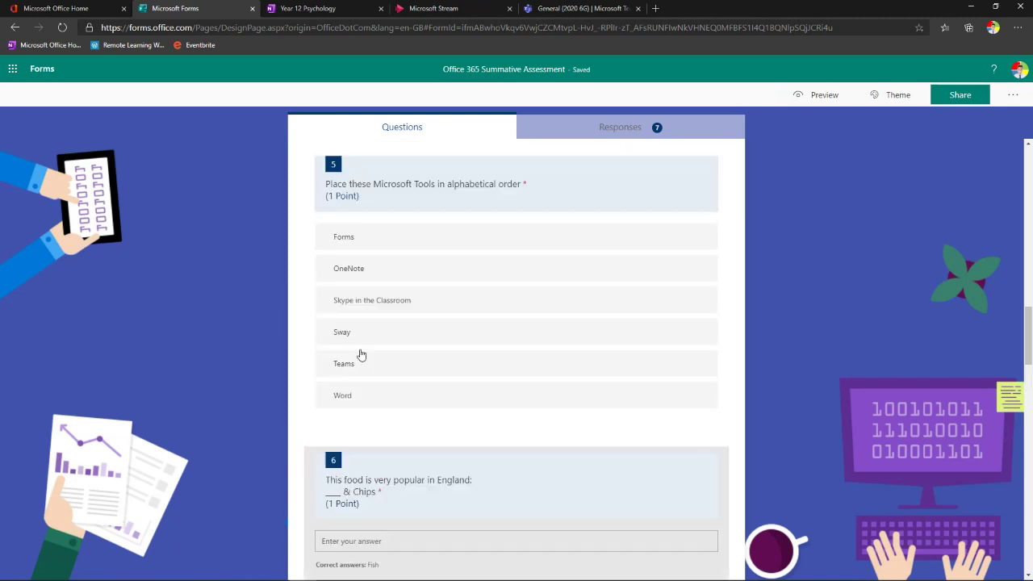
left_click(611, 178)
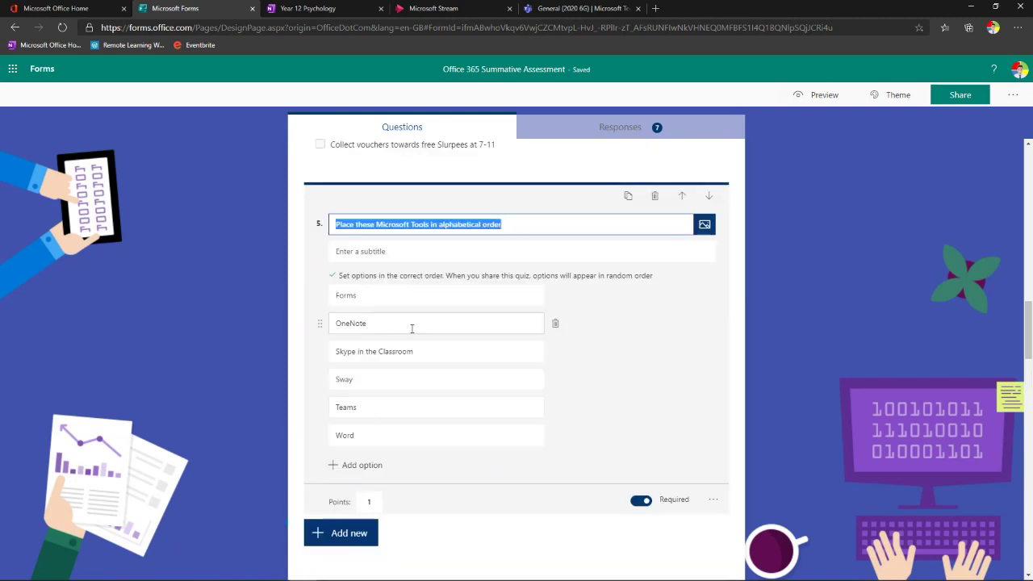
scroll(411, 325, "up", 3)
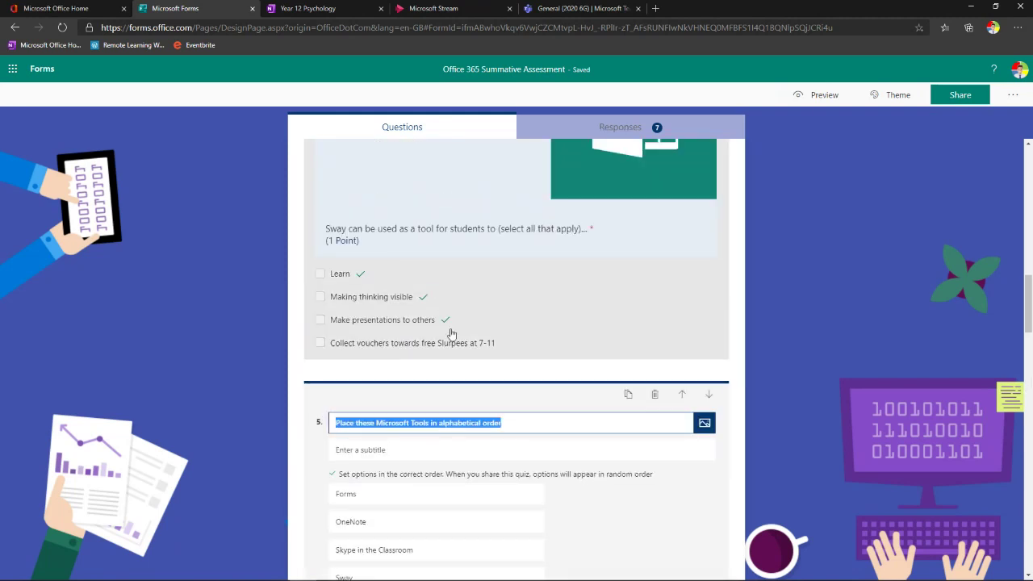
scroll(452, 332, "down", 1)
scroll(450, 331, "down", 9)
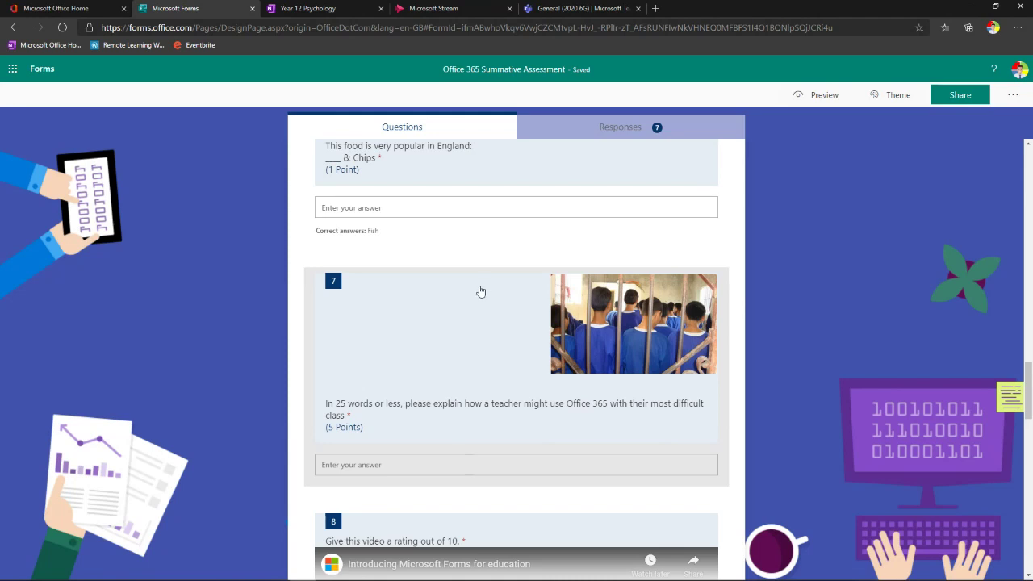
Open the quiz responses and look through the result summaries from the date-of-birth question to the spreadsheet upload.
left_click(601, 129)
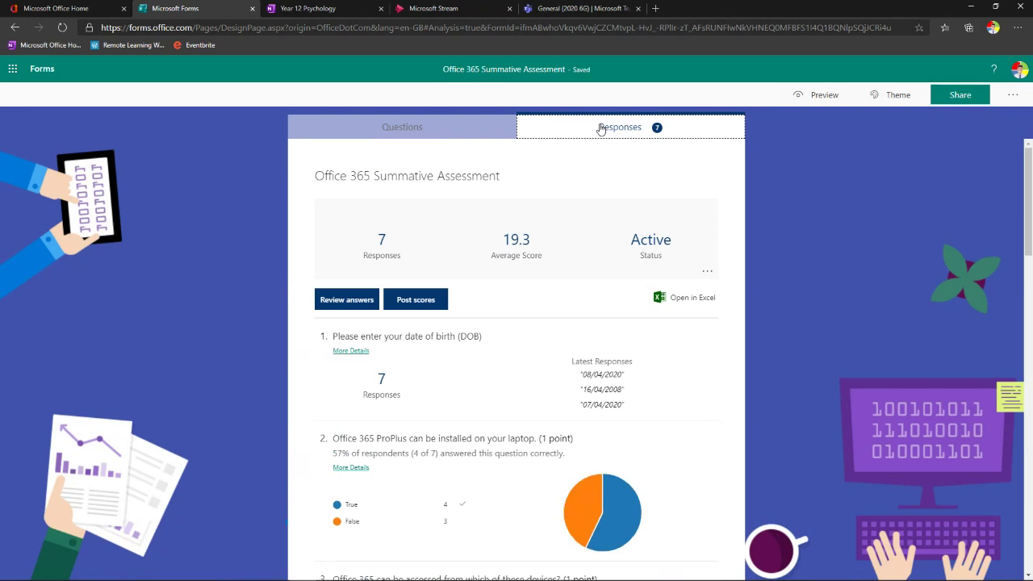
scroll(604, 295, "down", 2)
scroll(564, 282, "up", 2)
scroll(563, 410, "down", 3)
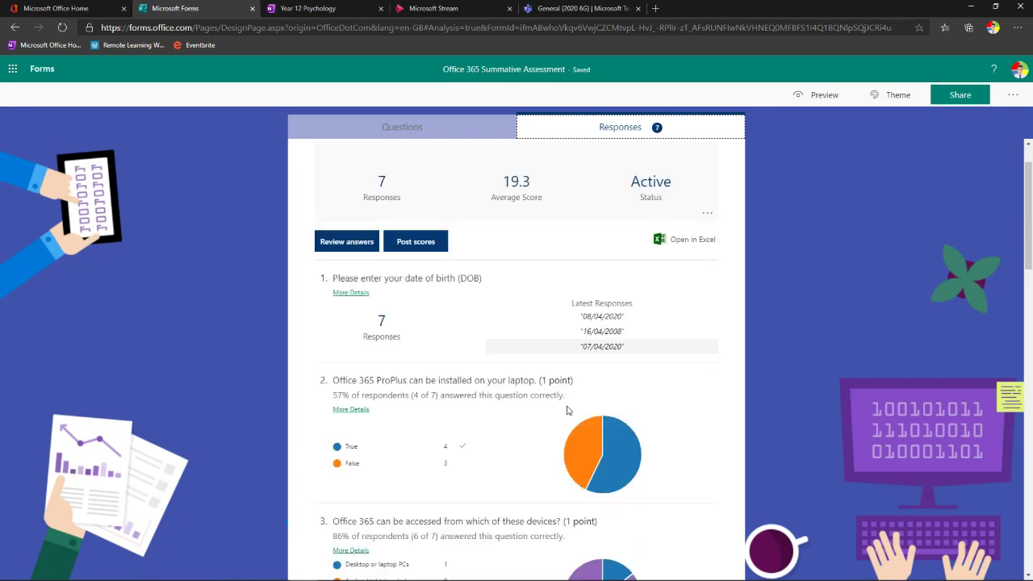
scroll(563, 411, "down", 2)
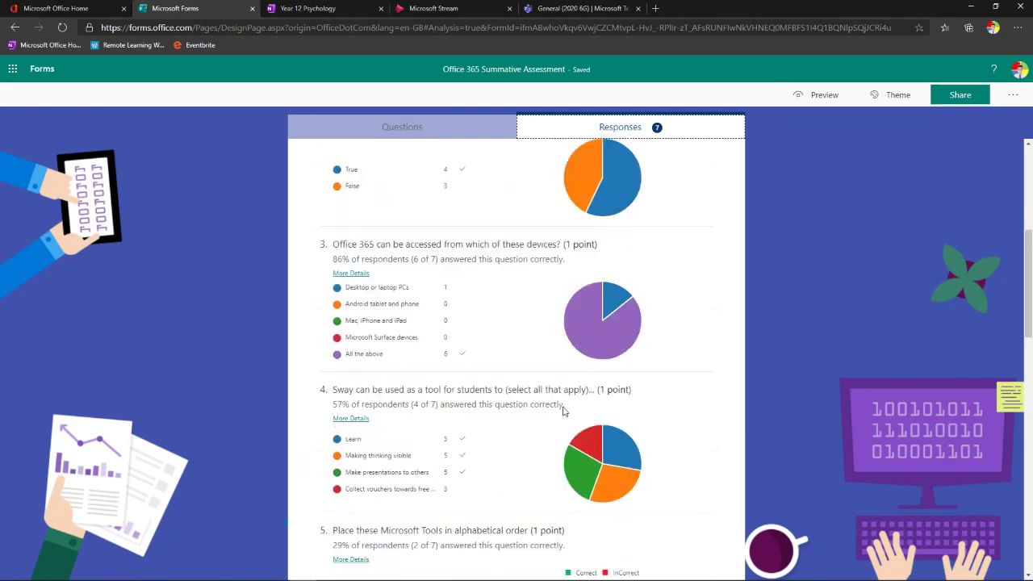
scroll(562, 407, "down", 2)
scroll(563, 408, "down", 5)
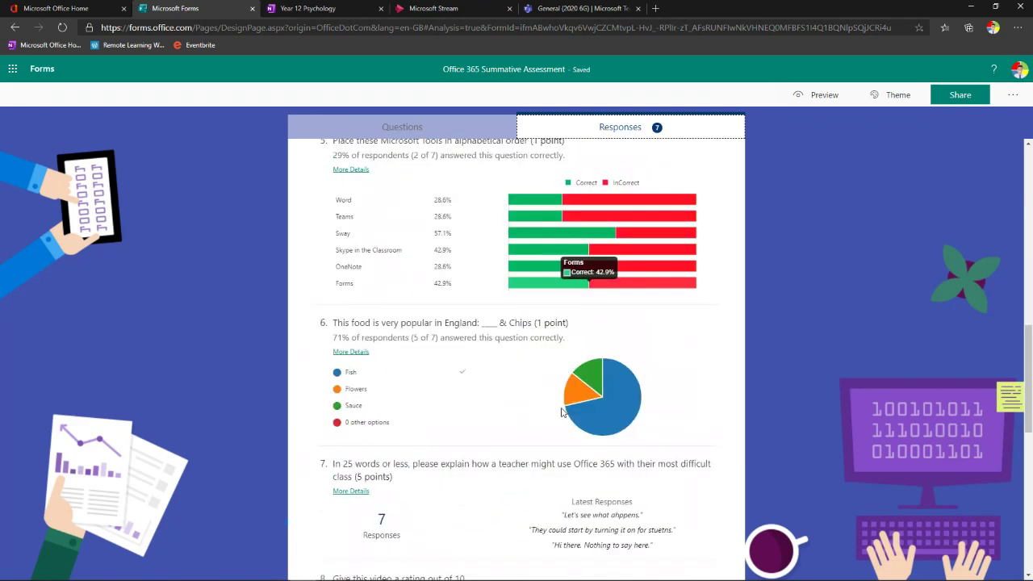
scroll(556, 409, "down", 3)
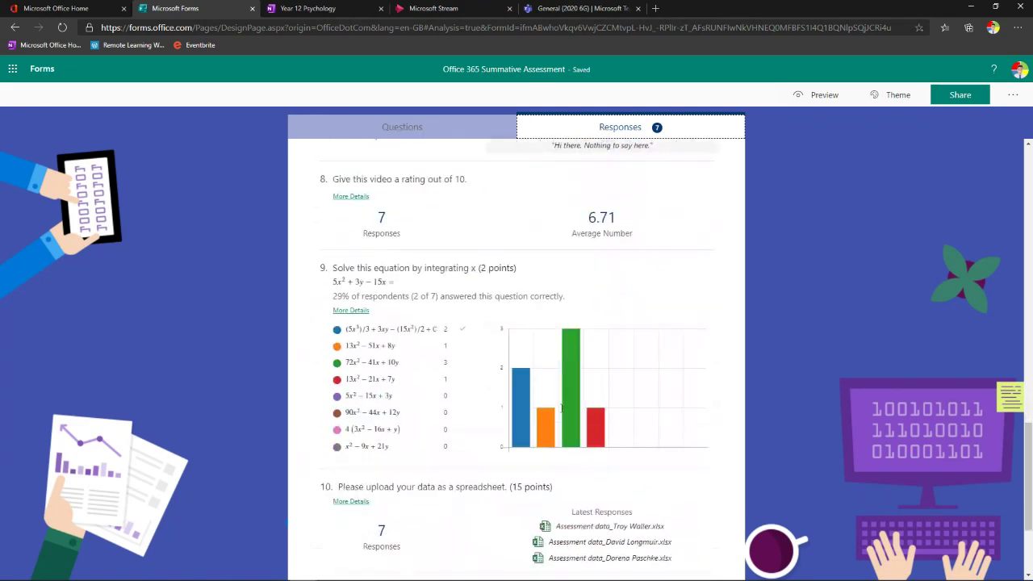
scroll(559, 416, "up", 2)
scroll(559, 415, "up", 7)
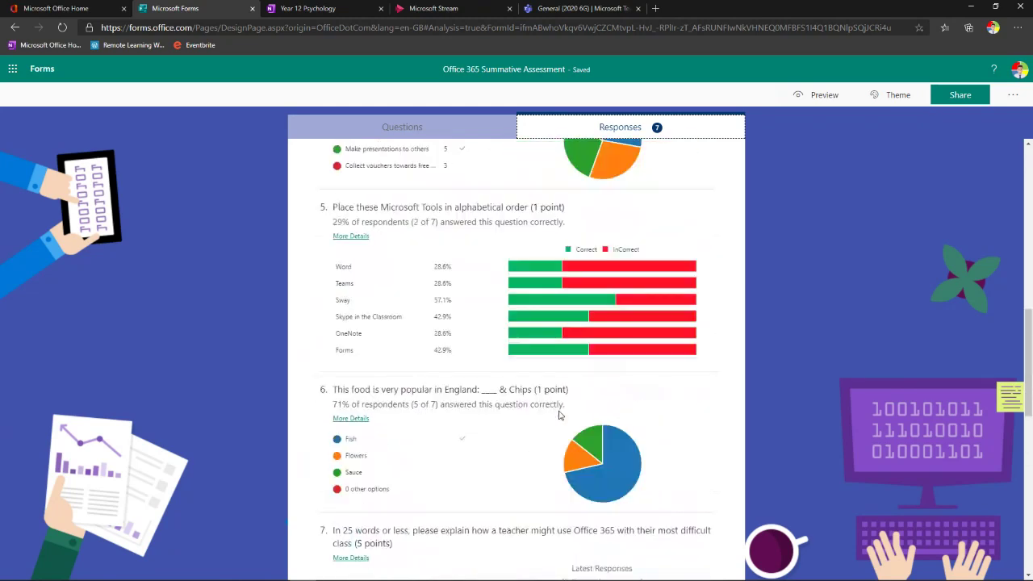
scroll(559, 414, "up", 5)
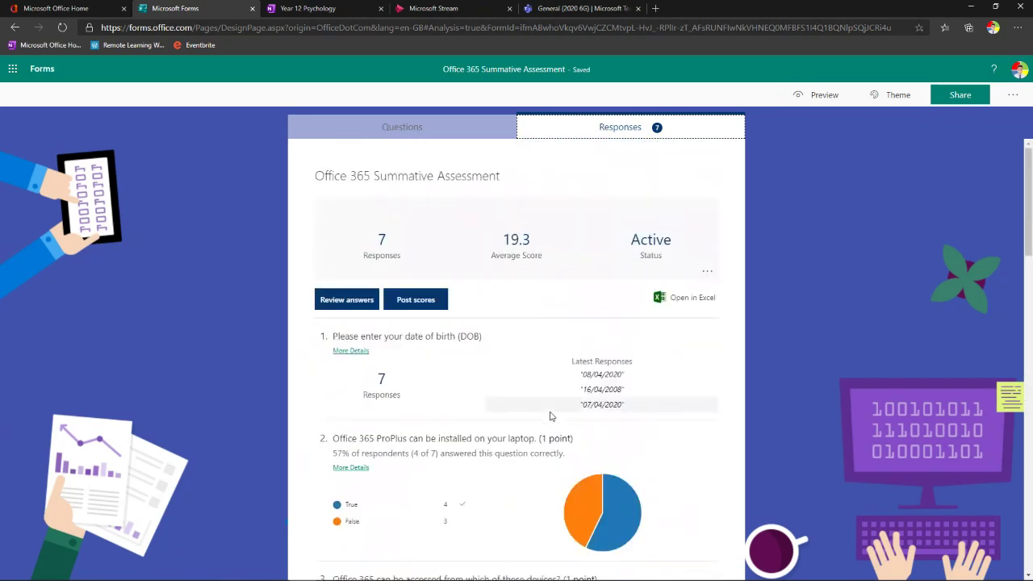
Examine the response charts of the ProPlus installation, device access and Sway questions.
scroll(533, 428, "down", 2)
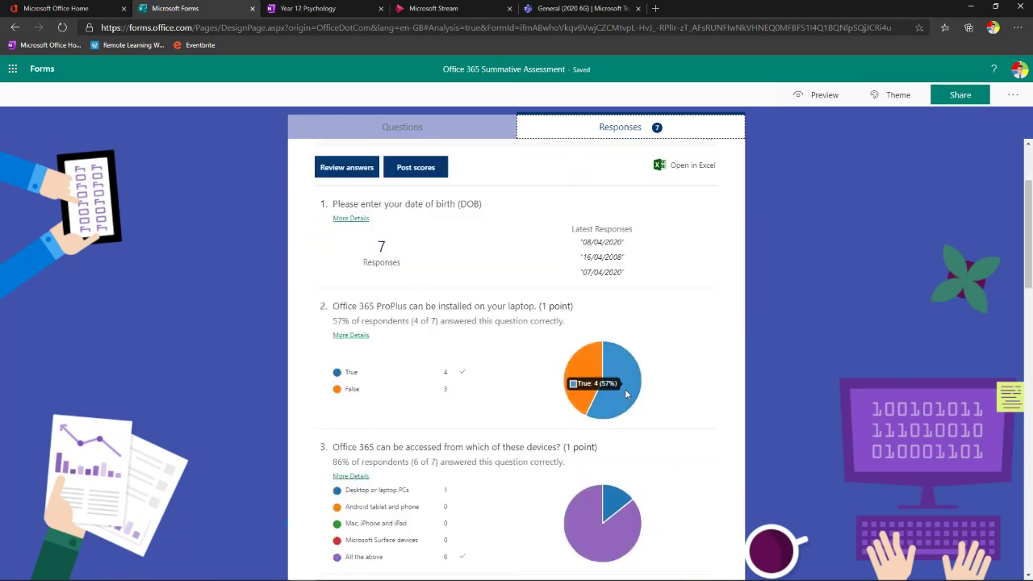
mouse_move(570, 392)
scroll(607, 496, "down", 1)
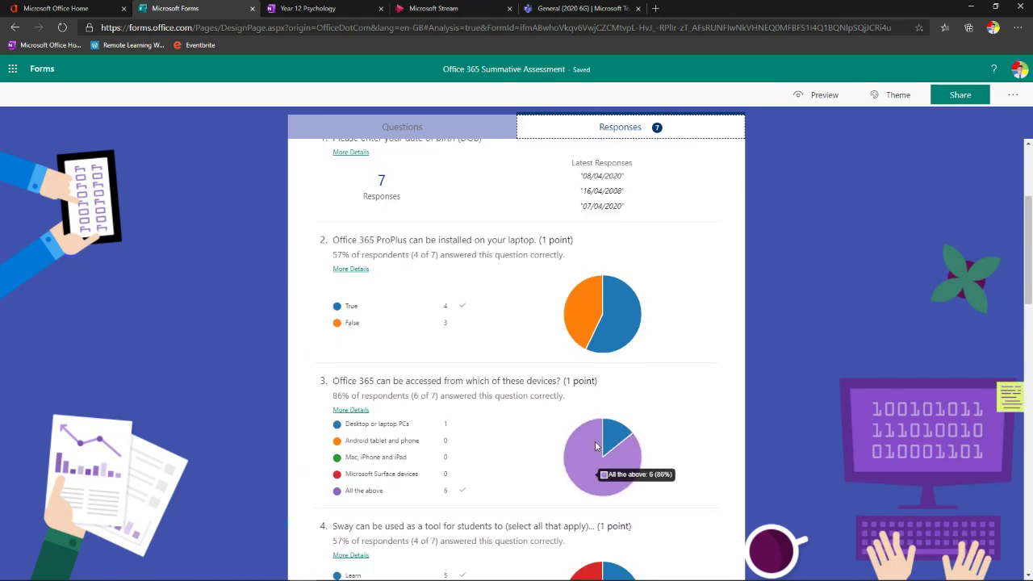
scroll(594, 442, "down", 2)
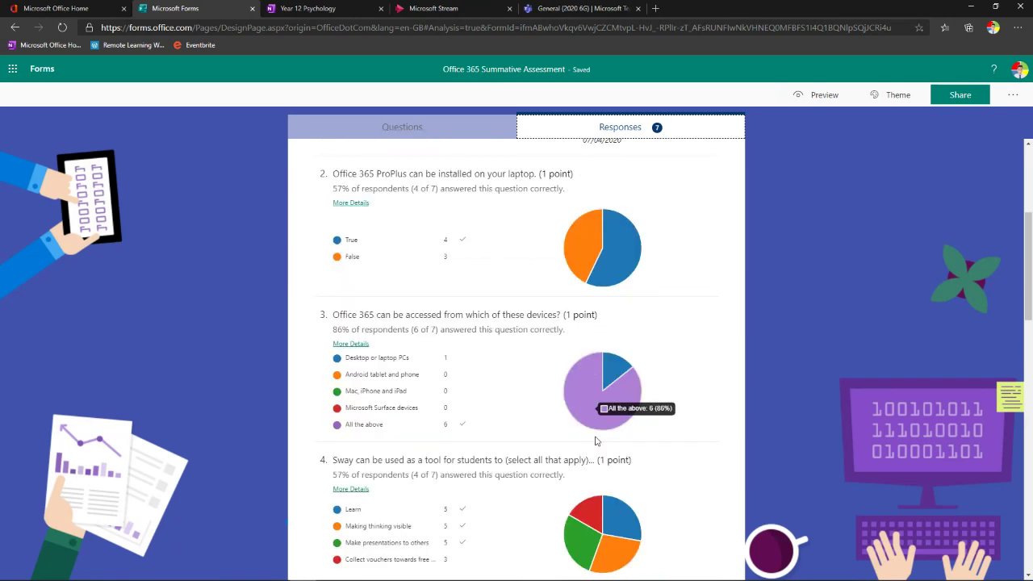
scroll(594, 440, "down", 4)
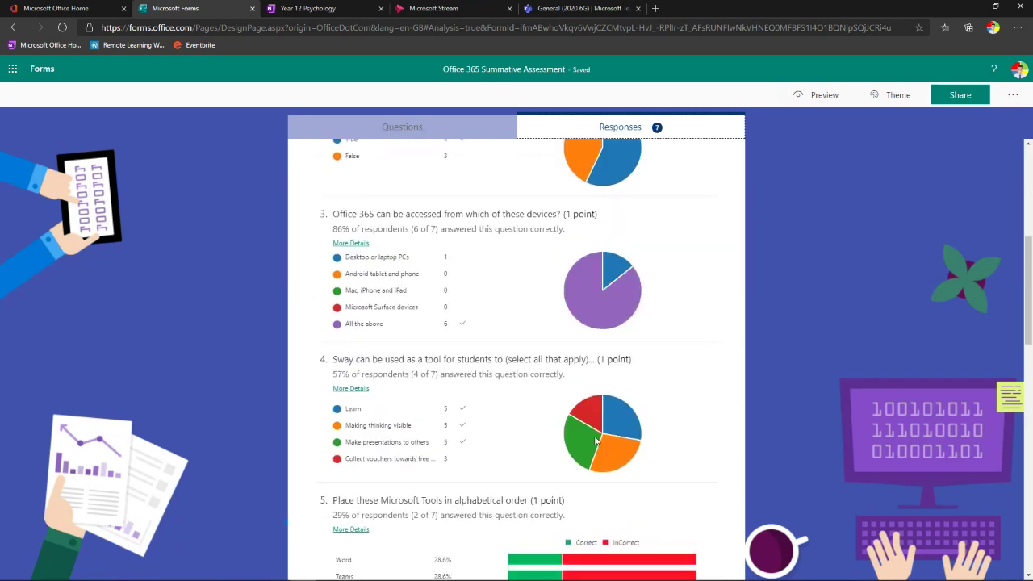
scroll(592, 442, "up", 4)
scroll(591, 438, "up", 5)
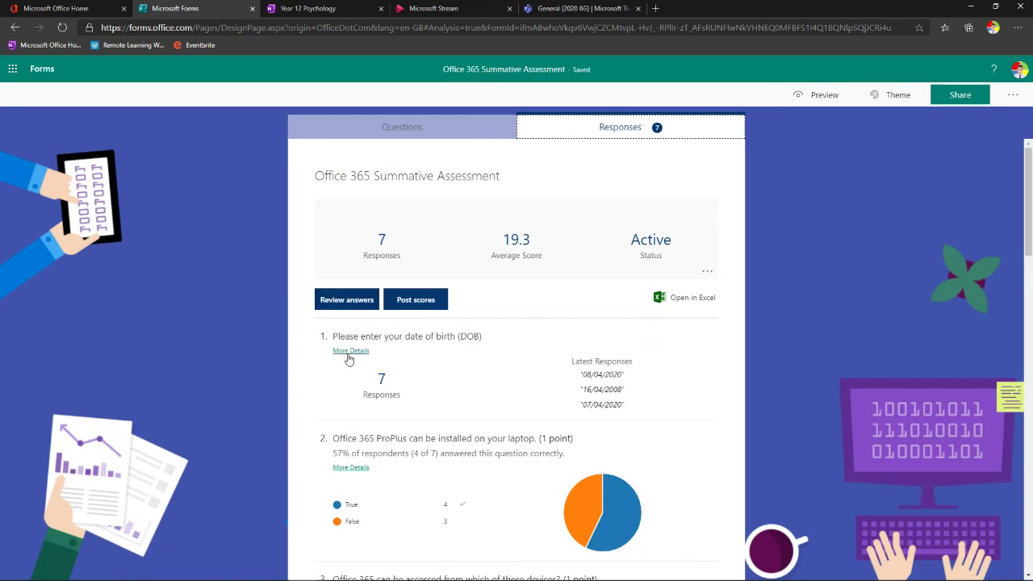
View the individual respondents' results for the ProPlus installation question and close the details.
scroll(350, 357, "down", 2)
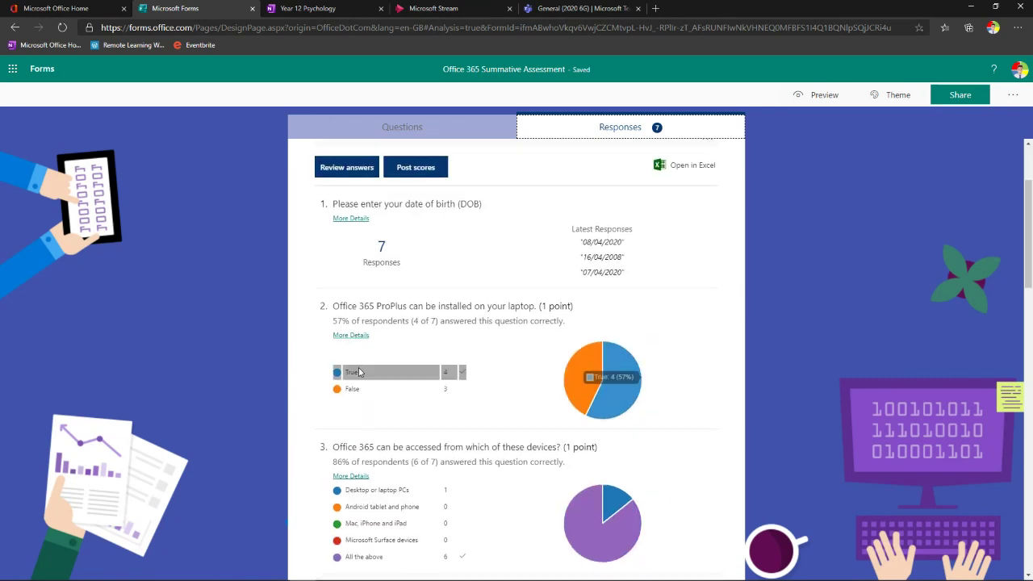
left_click(354, 336)
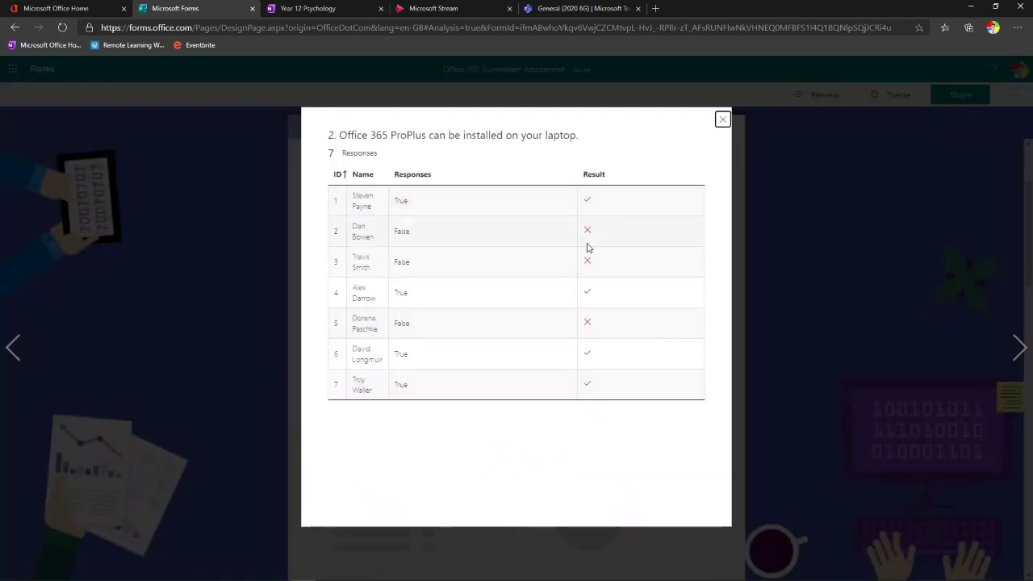
left_click(722, 119)
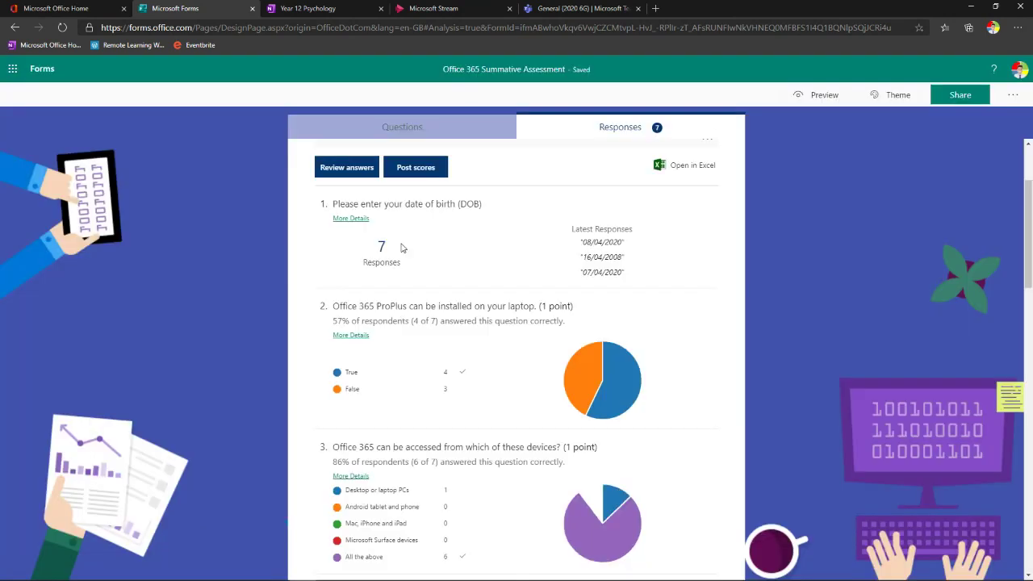
Open the answer review and look through the first respondent's graded answers down to the 25-word text question.
left_click(347, 169)
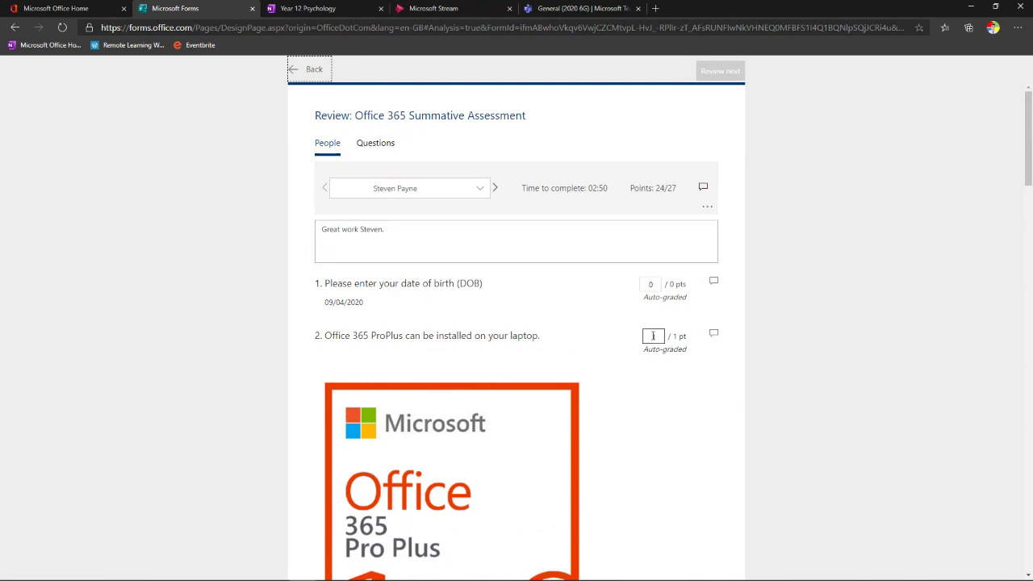
scroll(653, 335, "down", 10)
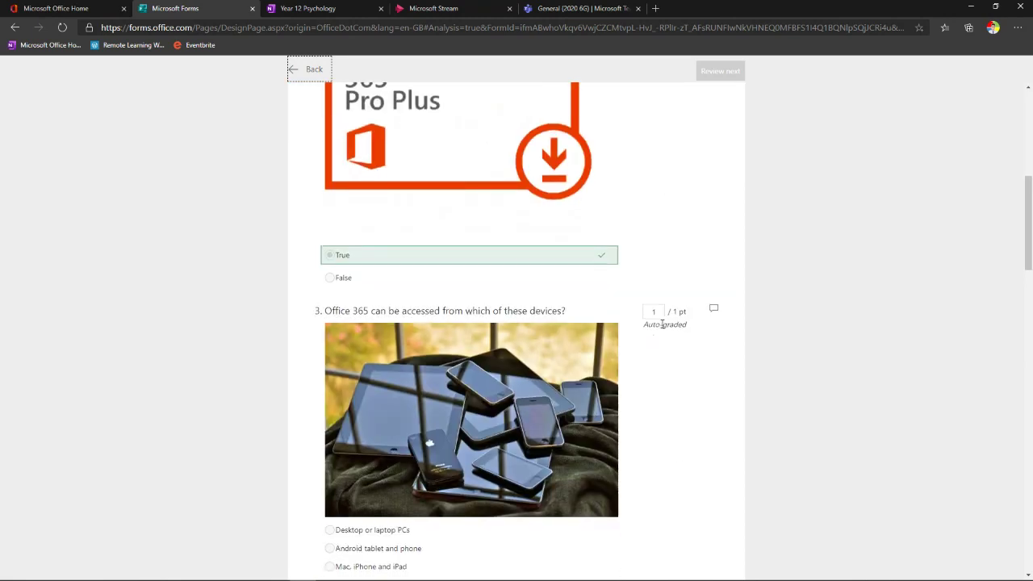
scroll(663, 293, "down", 7)
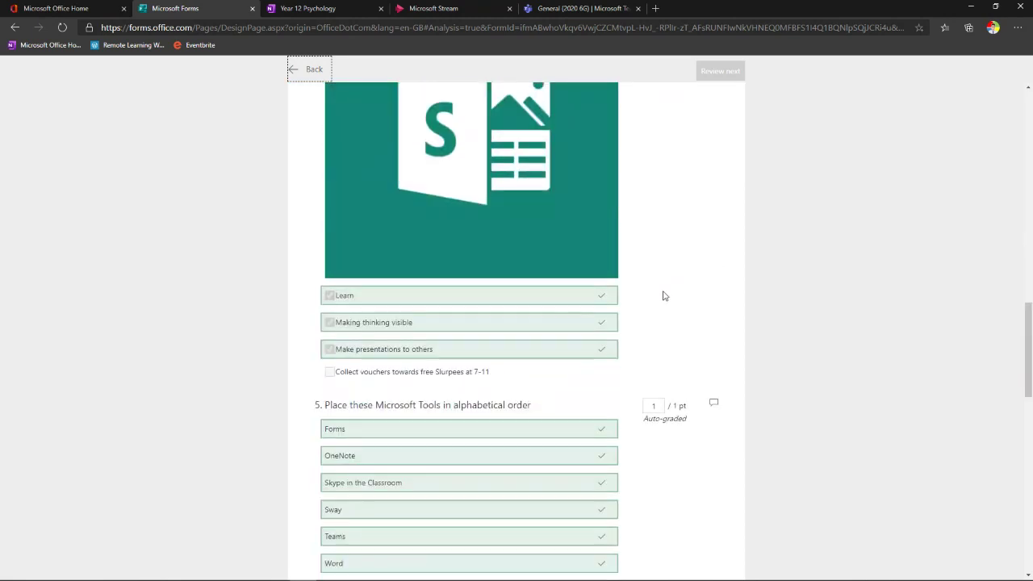
scroll(663, 297, "down", 2)
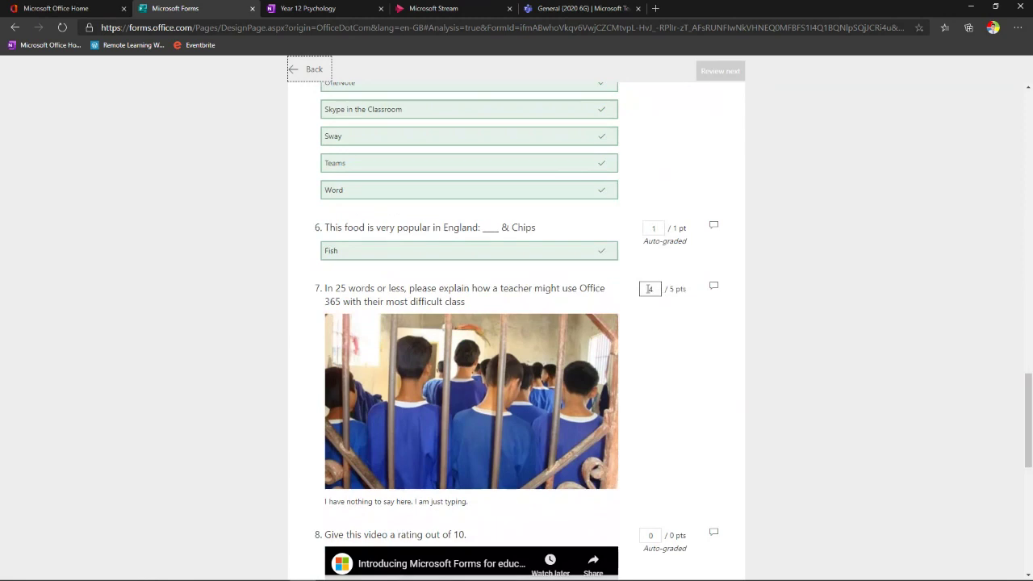
Clear the first respondent's score for the 25-word text question.
double_click(648, 288)
key("BackSpace")
left_click(682, 383)
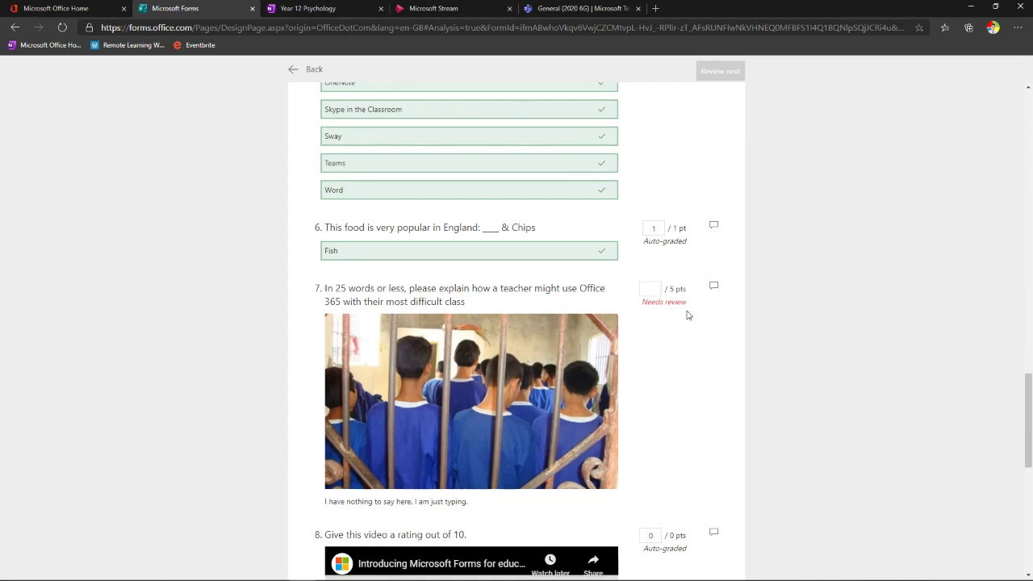
Give the first respondent's 25-word text answer a score of 1 point and return to the start of the review.
scroll(682, 316, "down", 6)
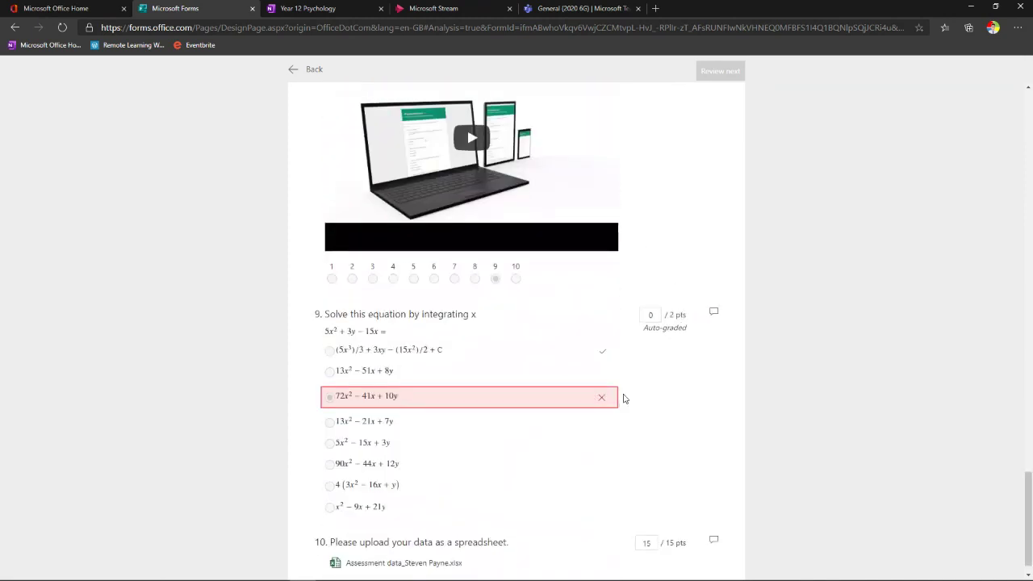
scroll(625, 394, "up", 6)
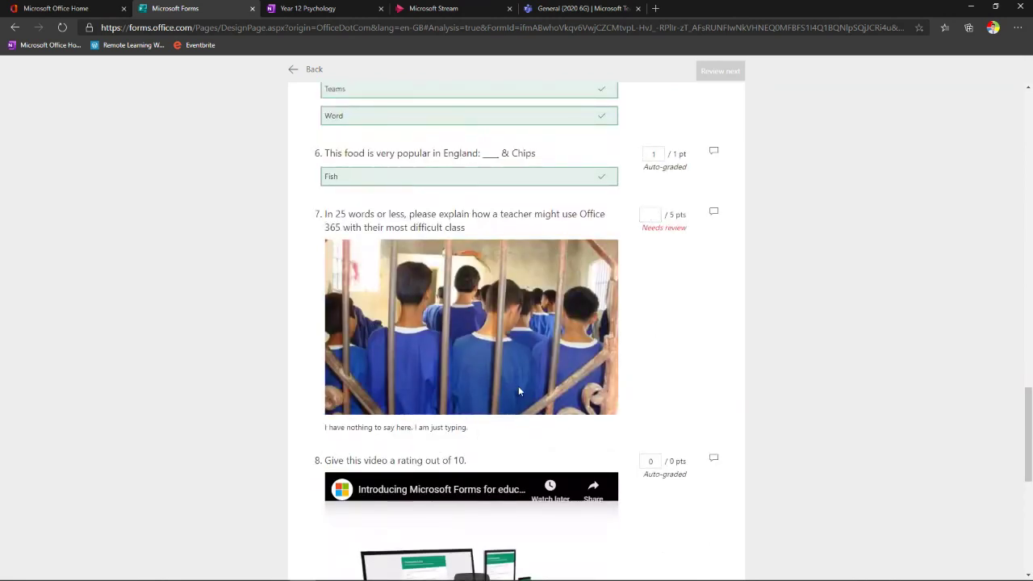
type("1")
scroll(702, 226, "down", 3)
scroll(698, 240, "down", 2)
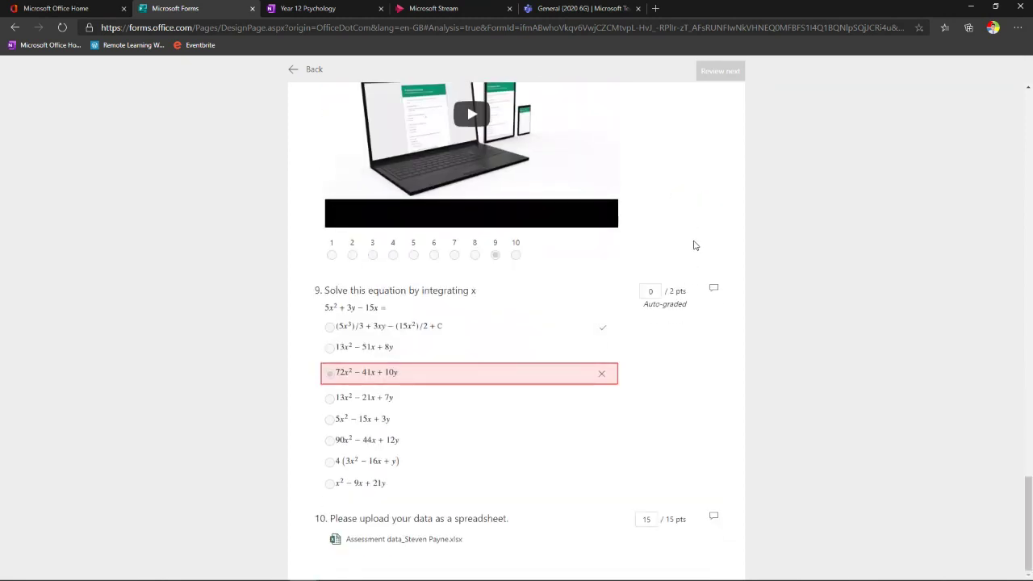
scroll(678, 288, "up", 6)
scroll(677, 288, "up", 15)
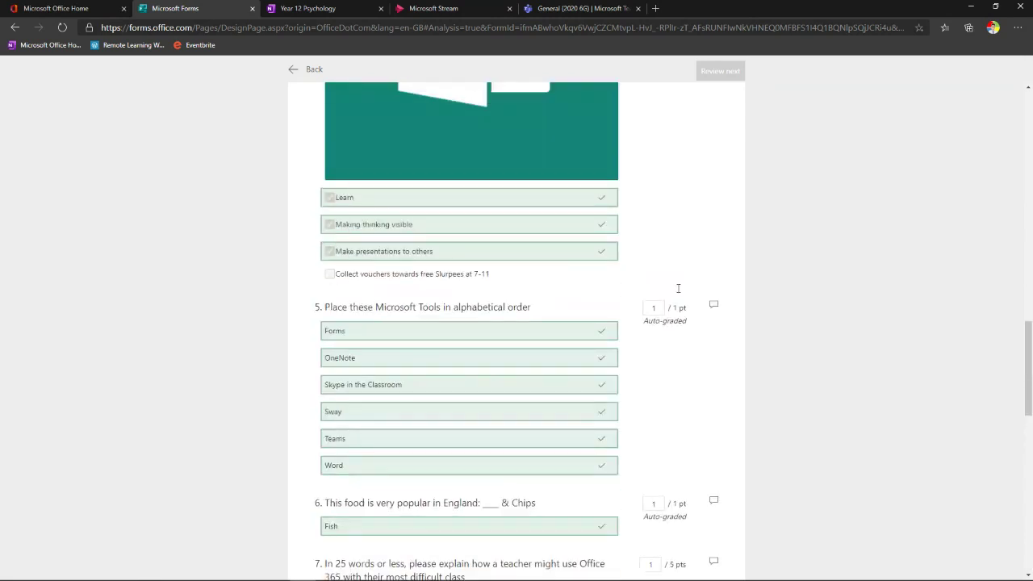
scroll(677, 289, "up", 1)
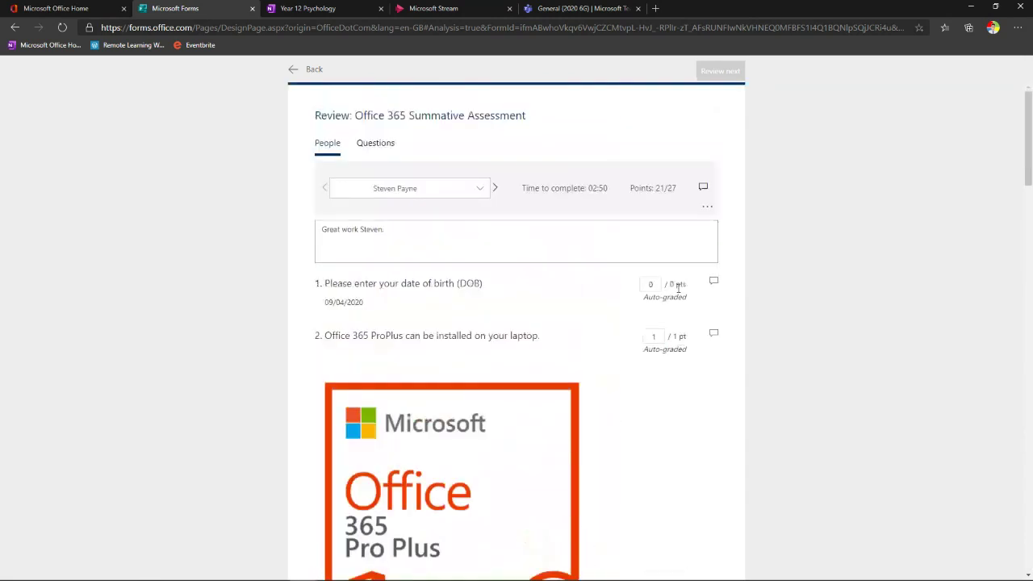
Go to the second respondent's review and open the feedback boxes for the date of birth and ProPlus installation questions.
left_click(496, 188)
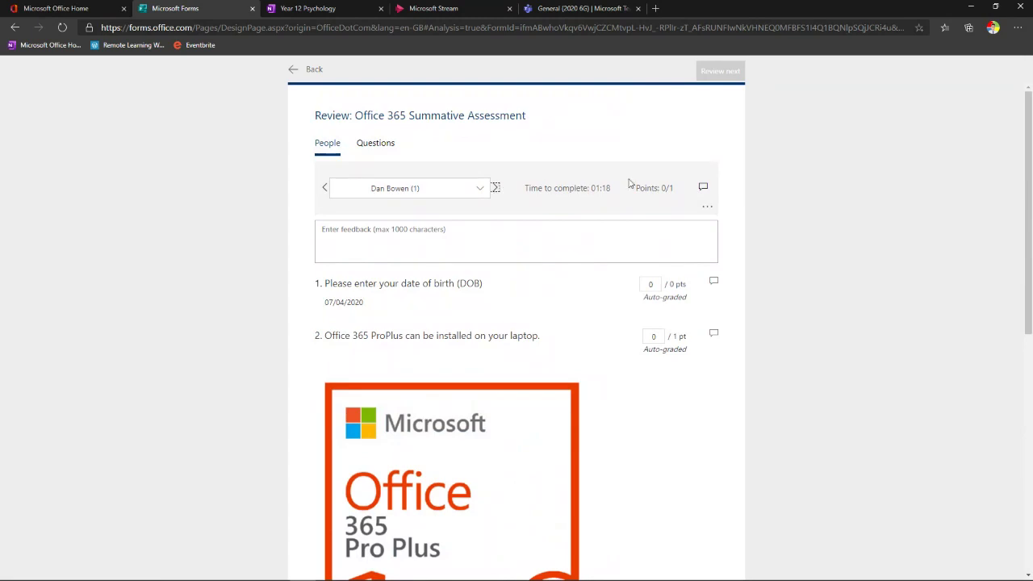
left_click(713, 284)
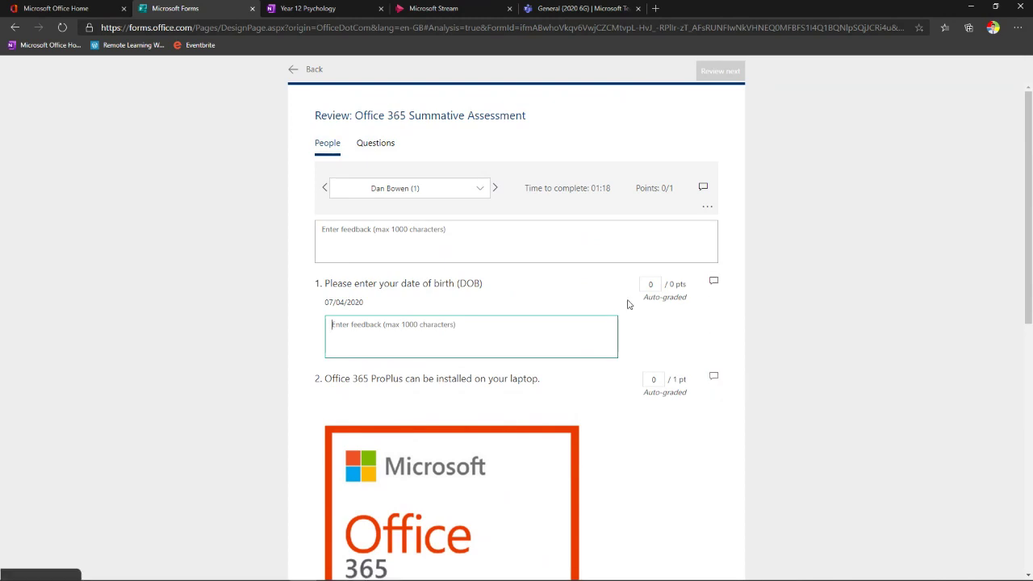
left_click(713, 379)
scroll(702, 339, "up", 5)
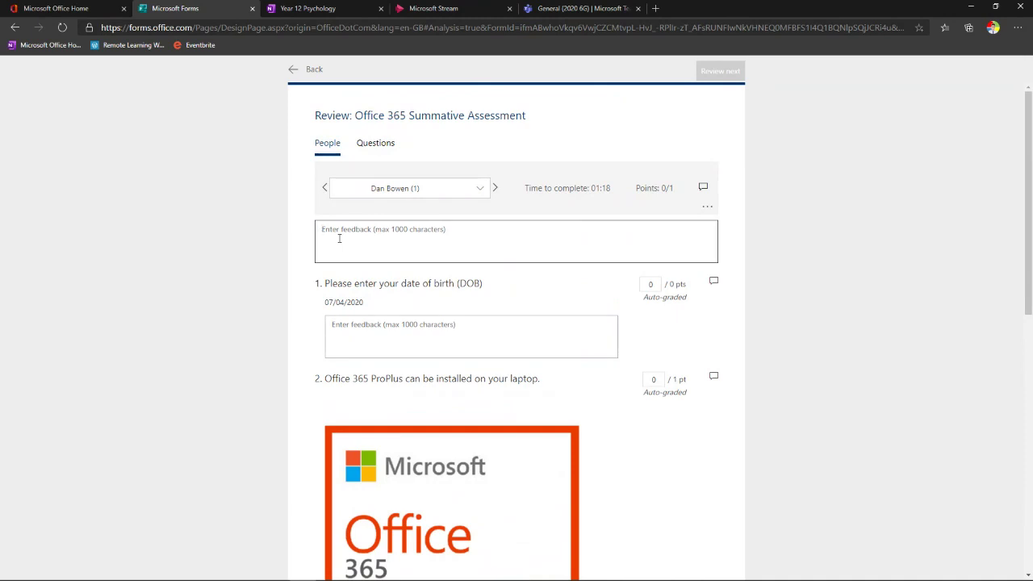
Skip ahead to the fourth respondent and look through the graded answers down to the 25-word text question.
left_click(495, 187)
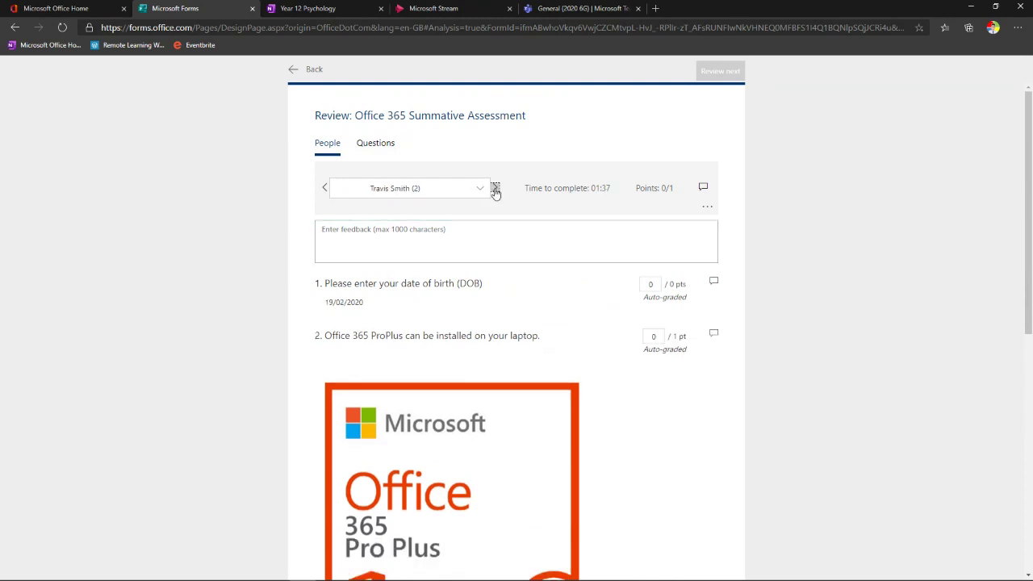
left_click(495, 188)
scroll(502, 266, "down", 10)
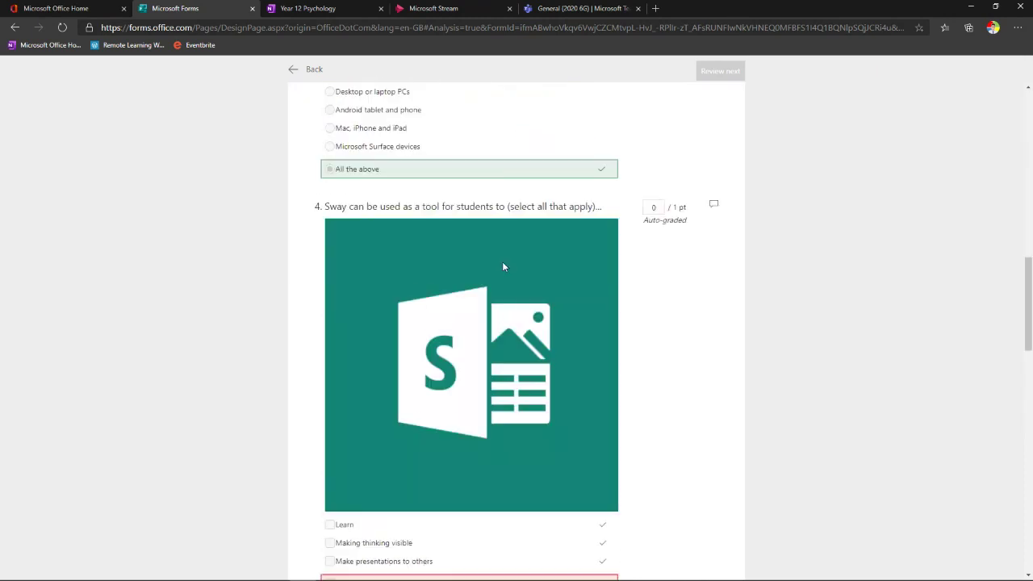
scroll(502, 266, "down", 4)
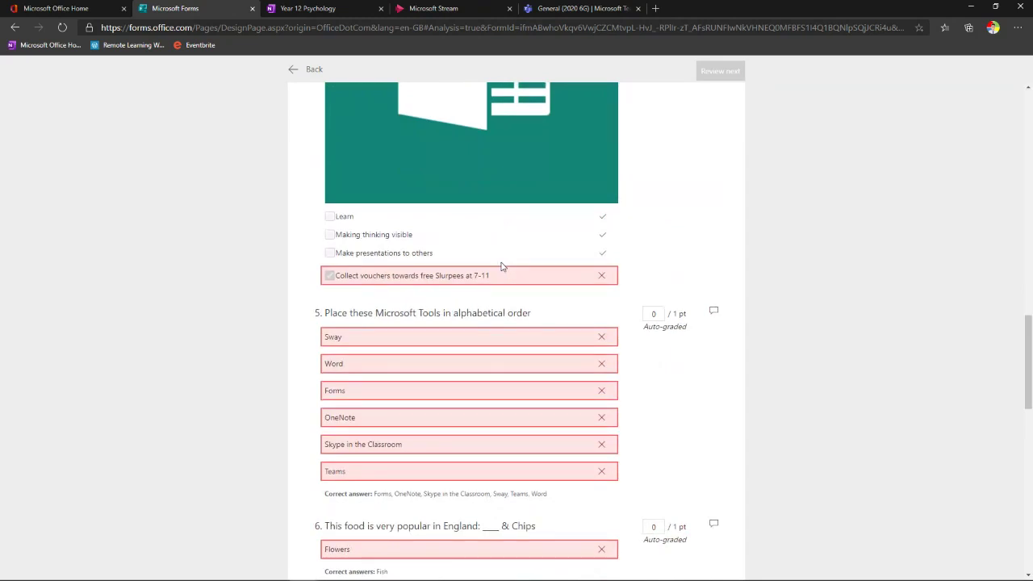
scroll(501, 266, "down", 4)
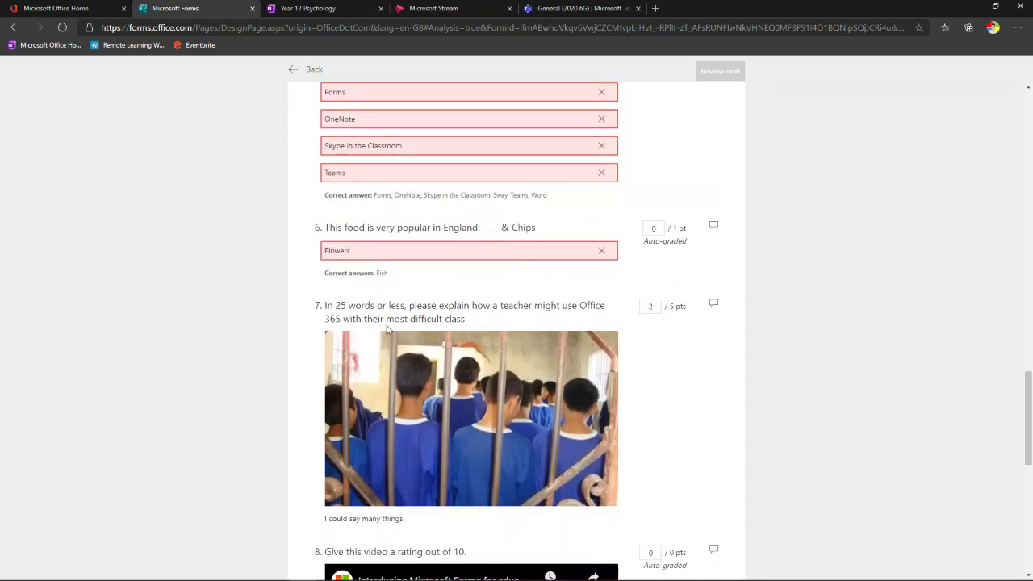
scroll(422, 339, "down", 2)
scroll(421, 346, "up", 1)
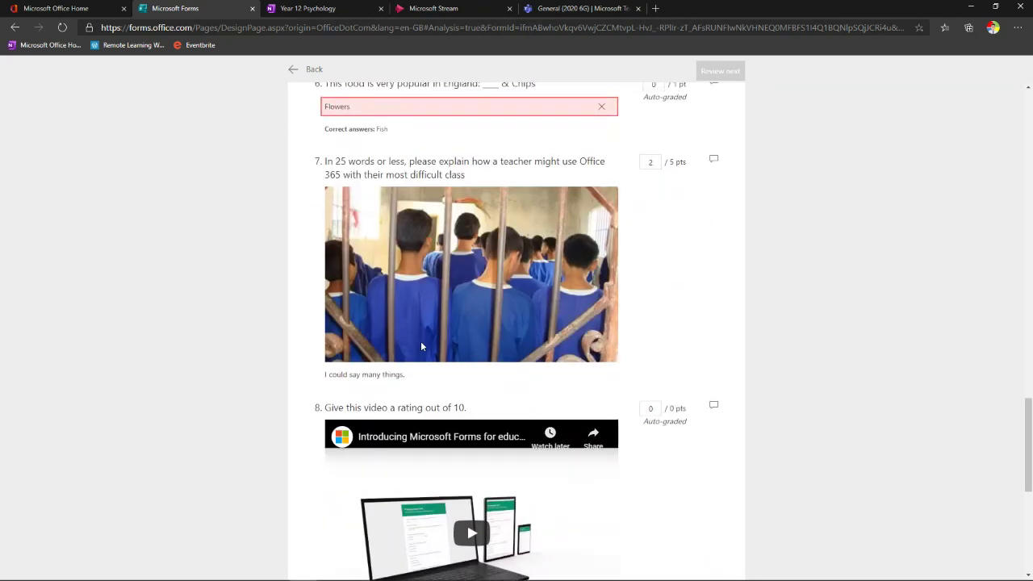
Enter a score of 2 points for the fourth respondent's 25-word text answer and return to the responses overview.
left_click(651, 232)
type("2")
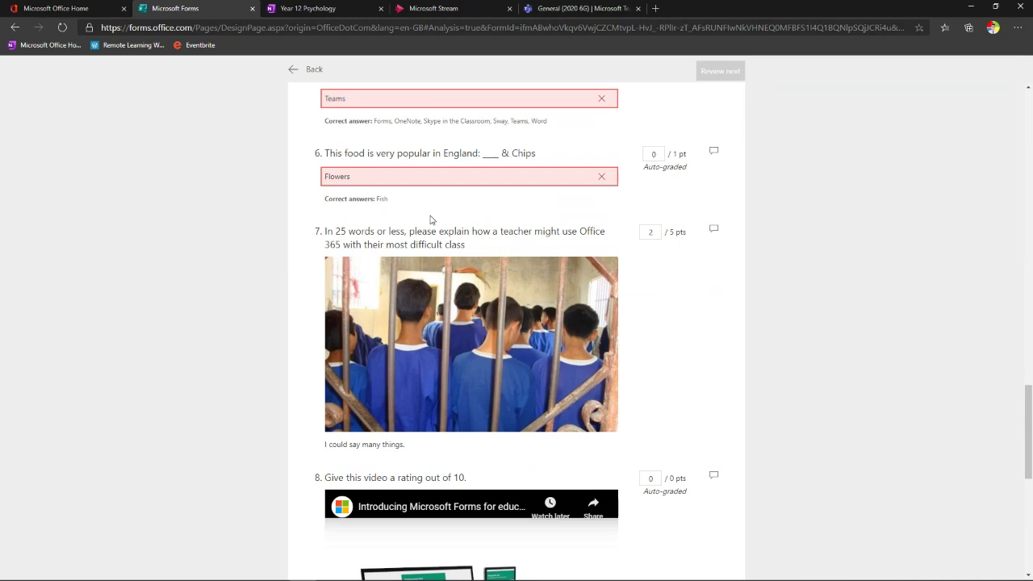
scroll(430, 219, "up", 4)
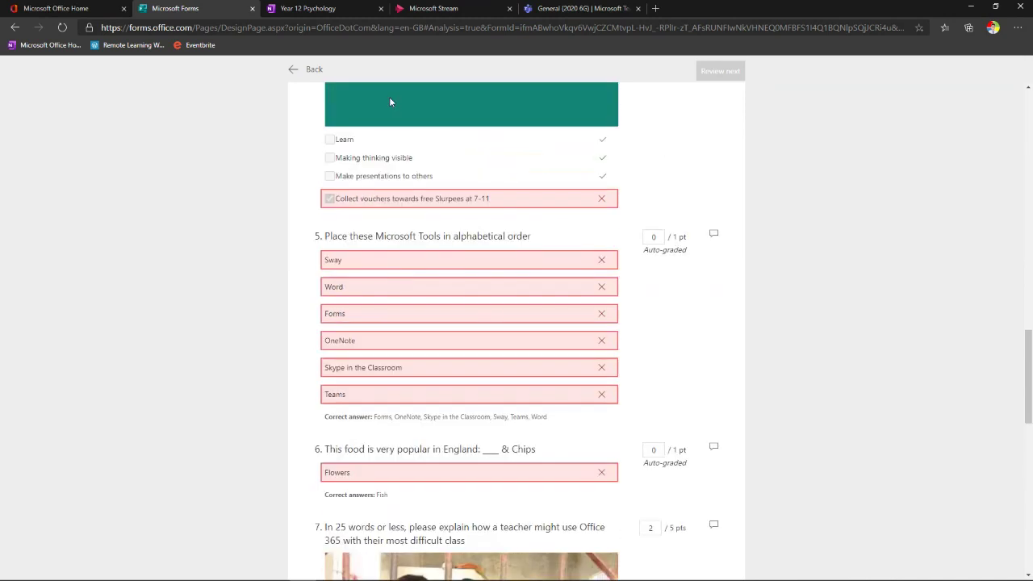
scroll(283, 156, "up", 6)
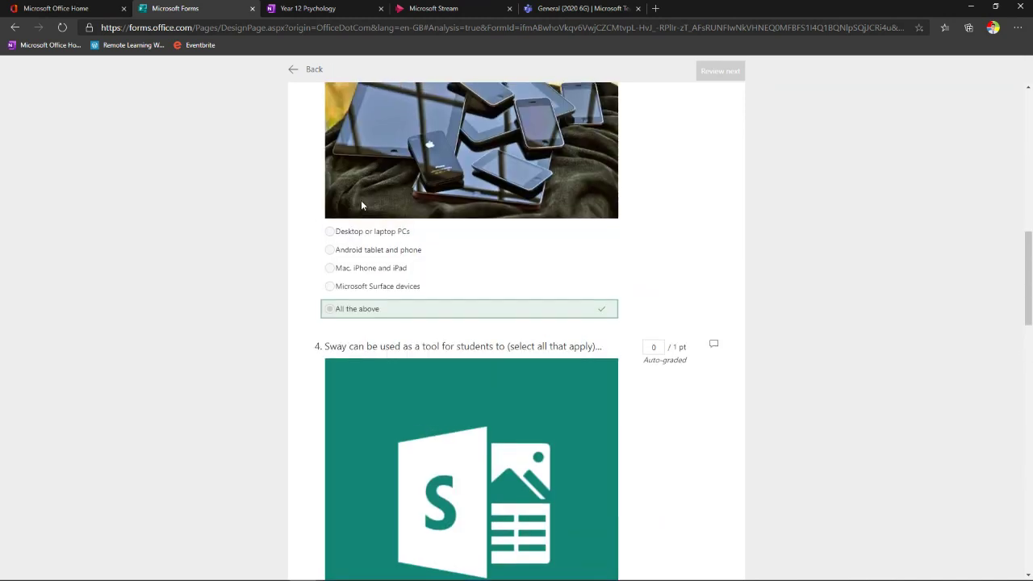
left_click(313, 69)
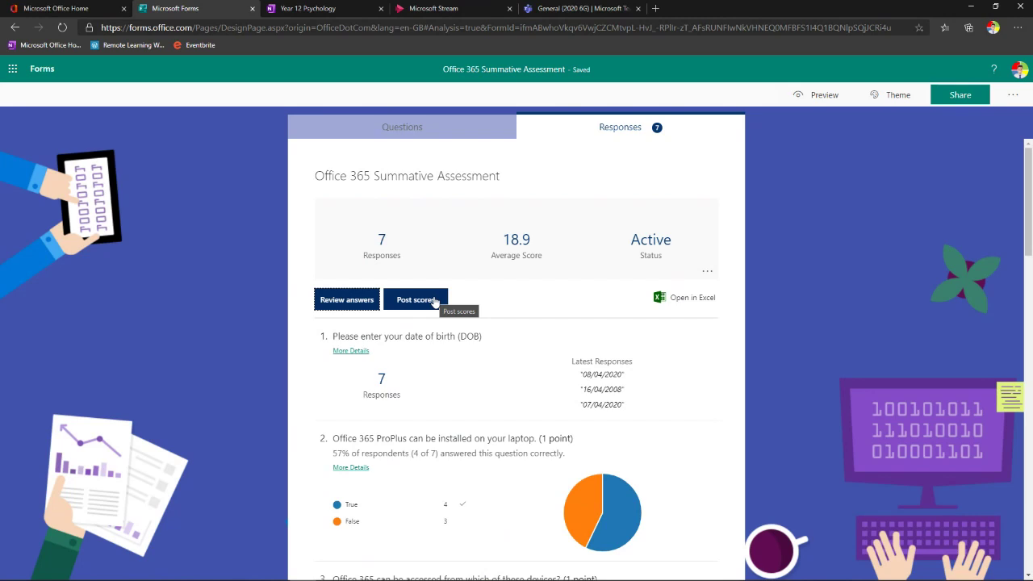
Export the quiz responses to an Excel workbook and examine its columns through to the data upload question before closing it.
left_click(688, 296)
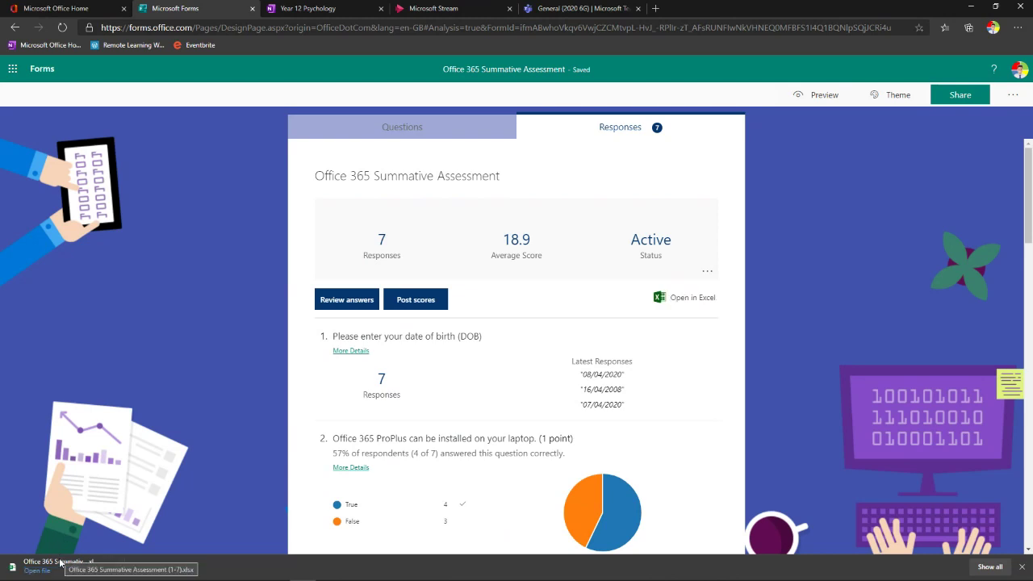
left_click(62, 566)
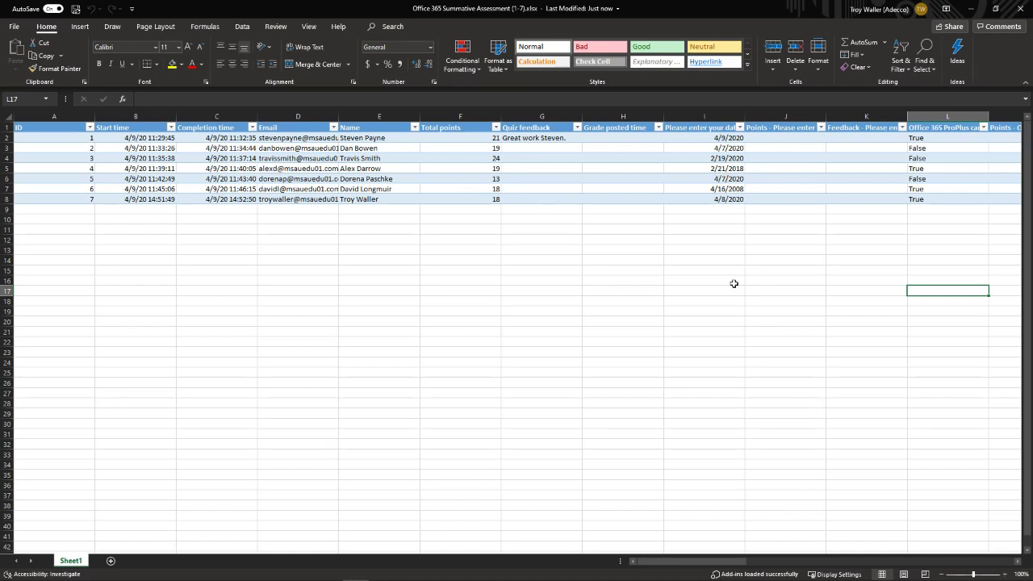
left_click_drag(676, 564, 731, 556)
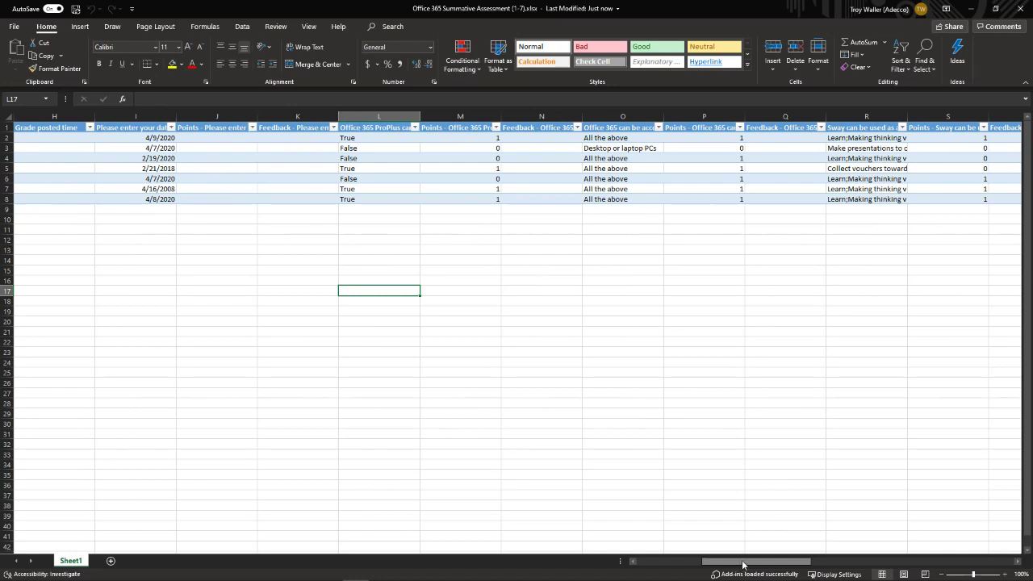
left_click_drag(744, 565, 896, 557)
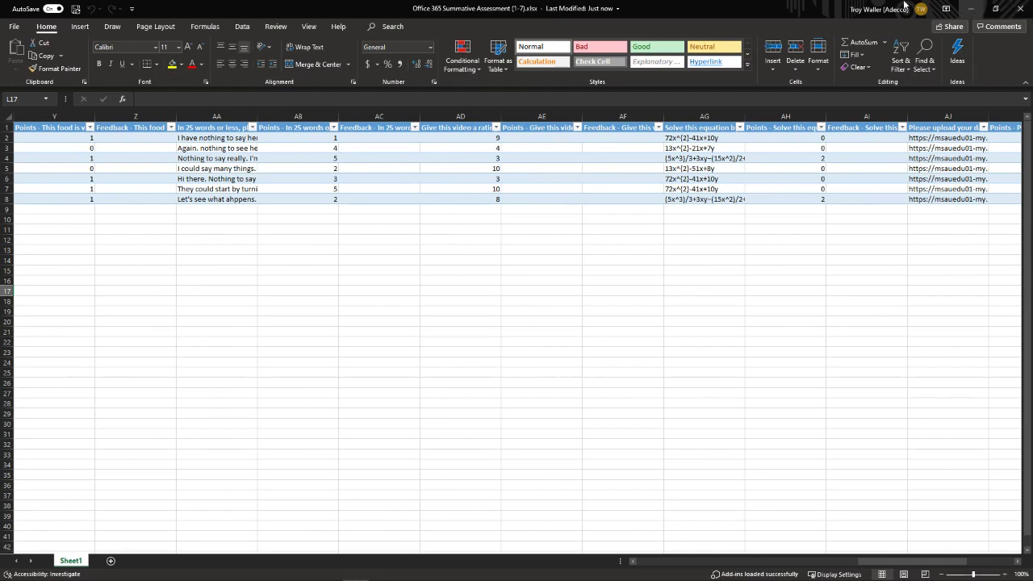
left_click(1021, 8)
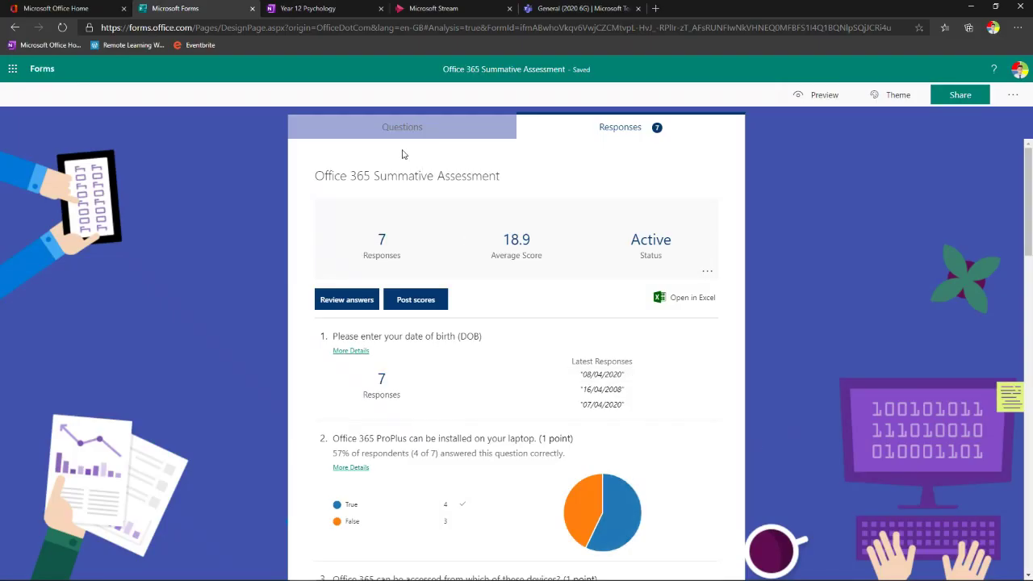
Return to the quiz questions and look through the suggested themes, plain colours and illustrated backgrounds.
left_click(402, 126)
left_click(897, 95)
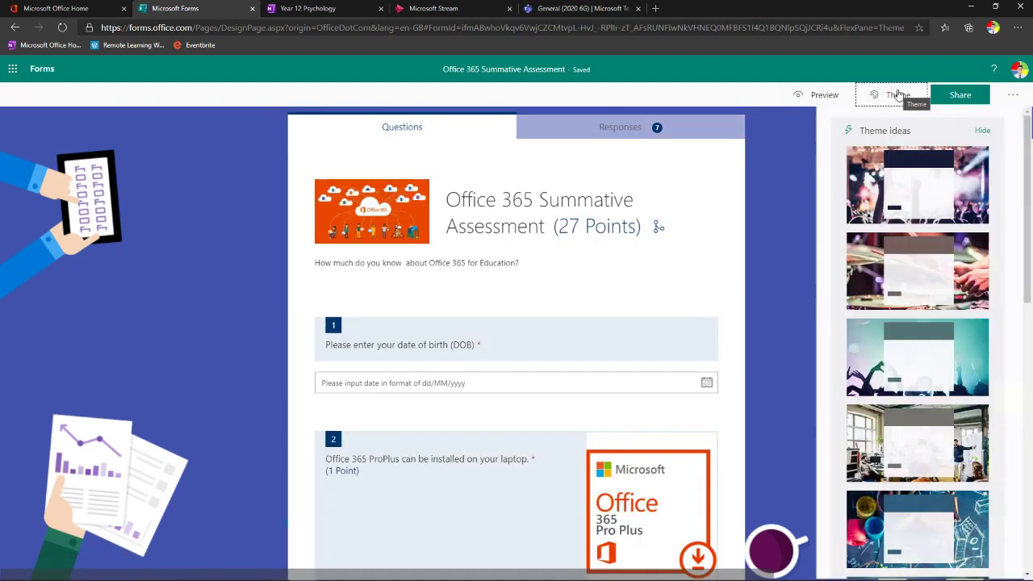
scroll(918, 287, "down", 5)
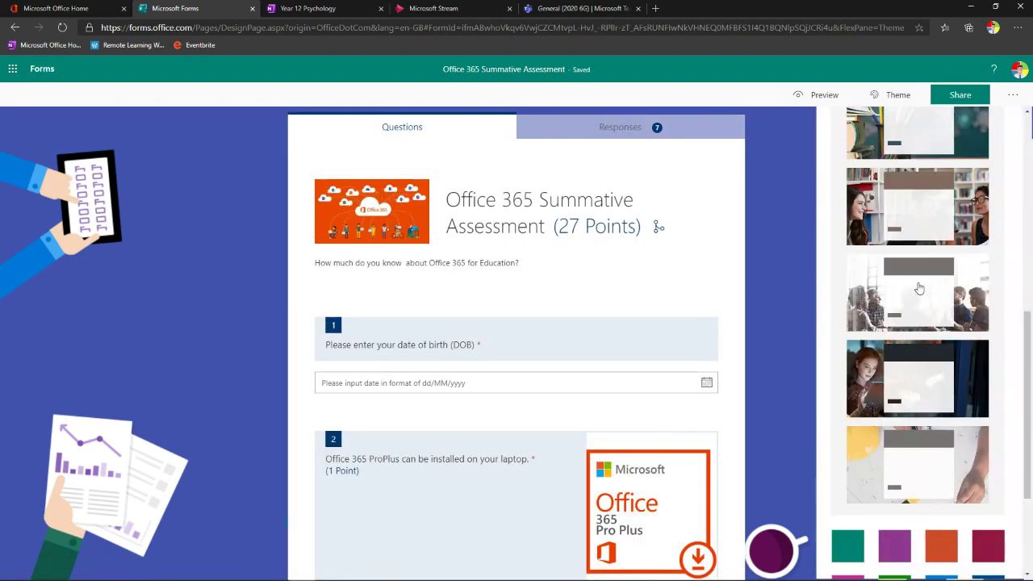
scroll(918, 288, "down", 2)
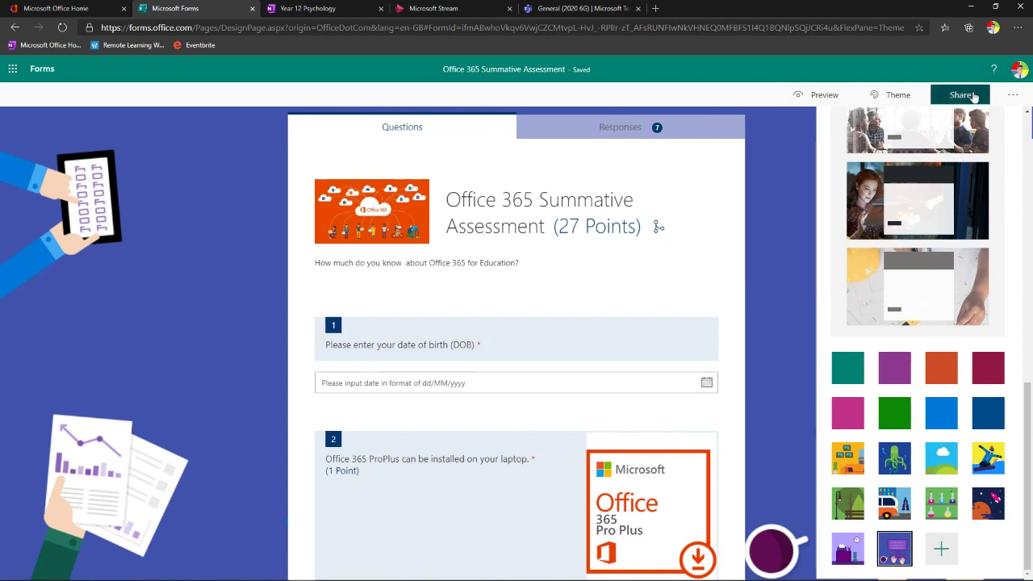
Review the quiz settings and enable one response per person.
left_click(1012, 95)
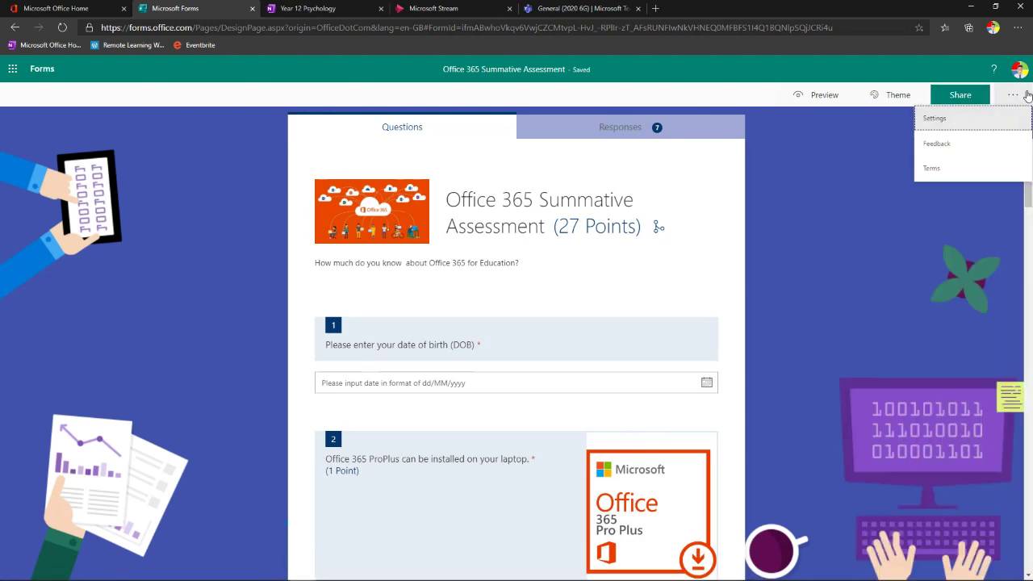
left_click(944, 119)
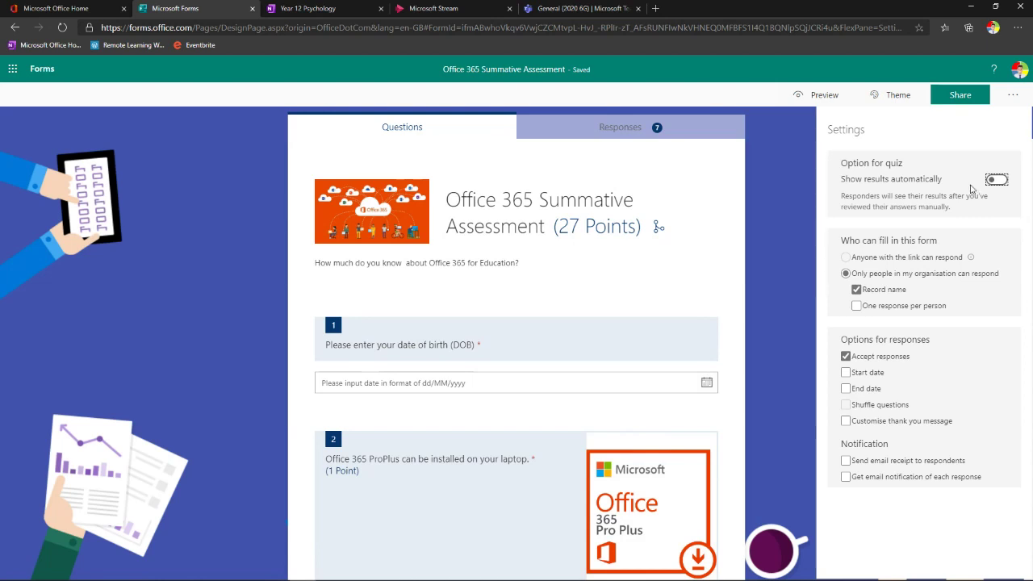
mouse_move(895, 259)
left_click(856, 305)
Open the sharing options and examine who can respond, the response link, the QR code and the embed code.
left_click(975, 102)
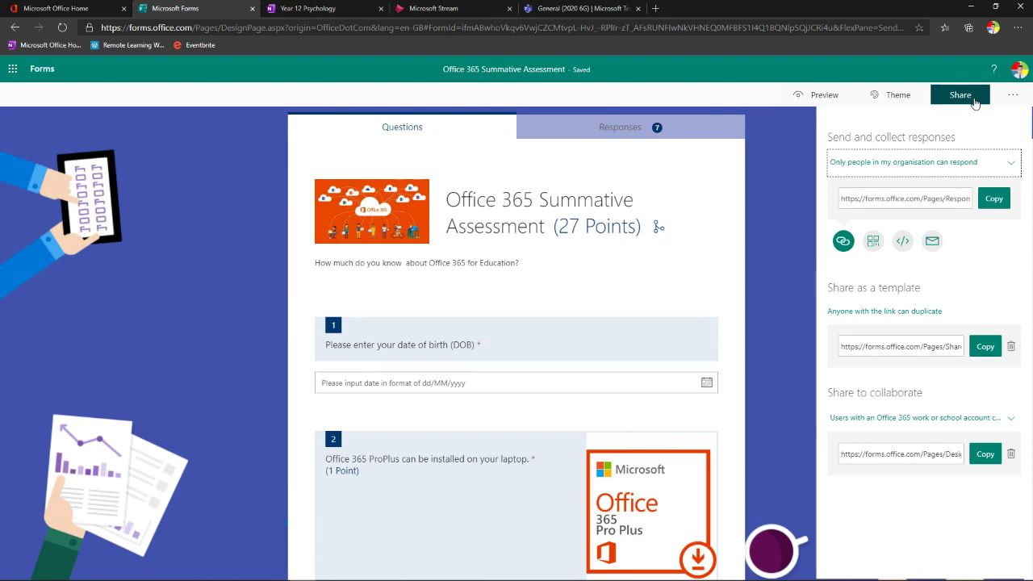
left_click(1010, 166)
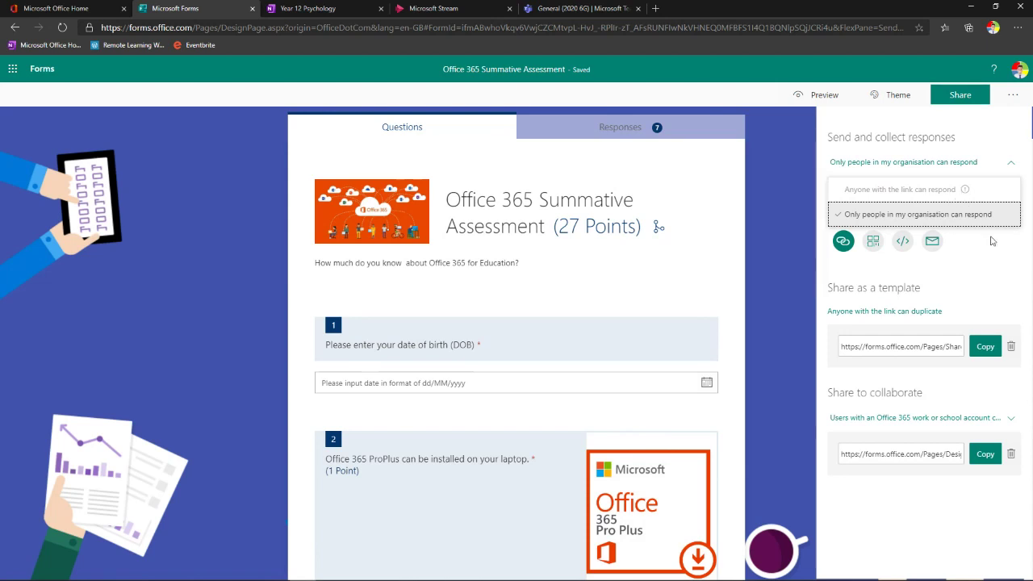
left_click(995, 274)
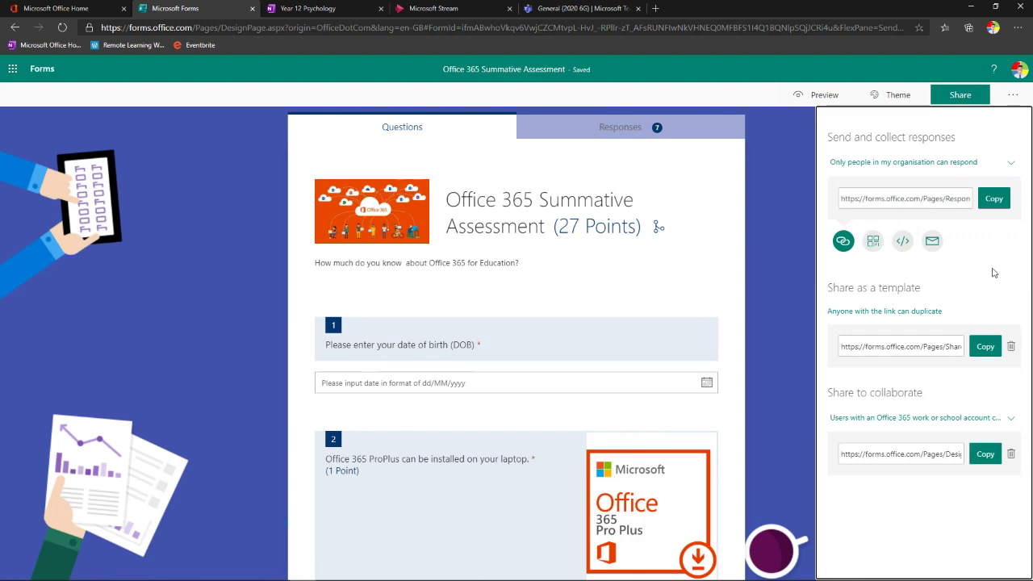
left_click(842, 245)
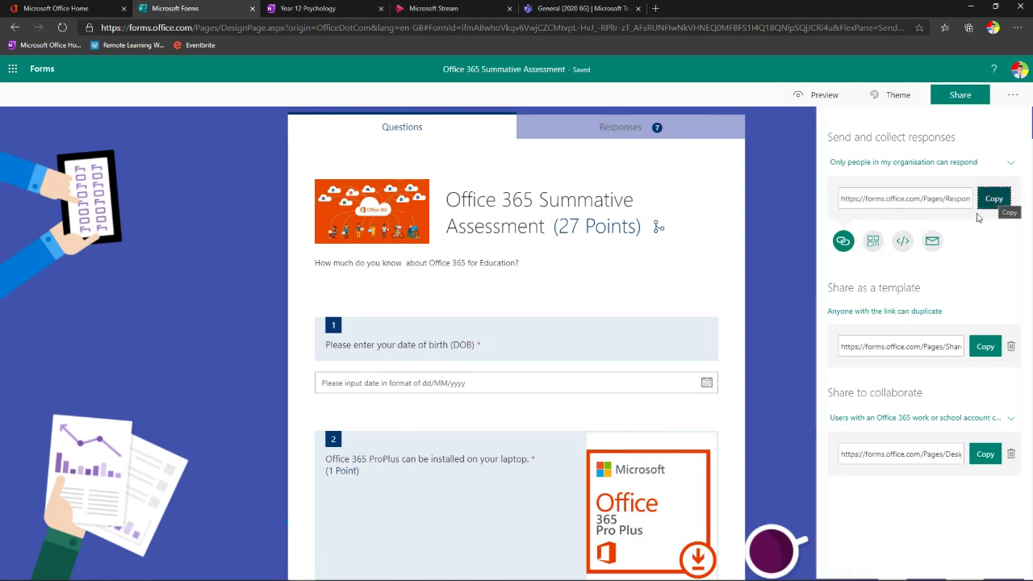
left_click(872, 242)
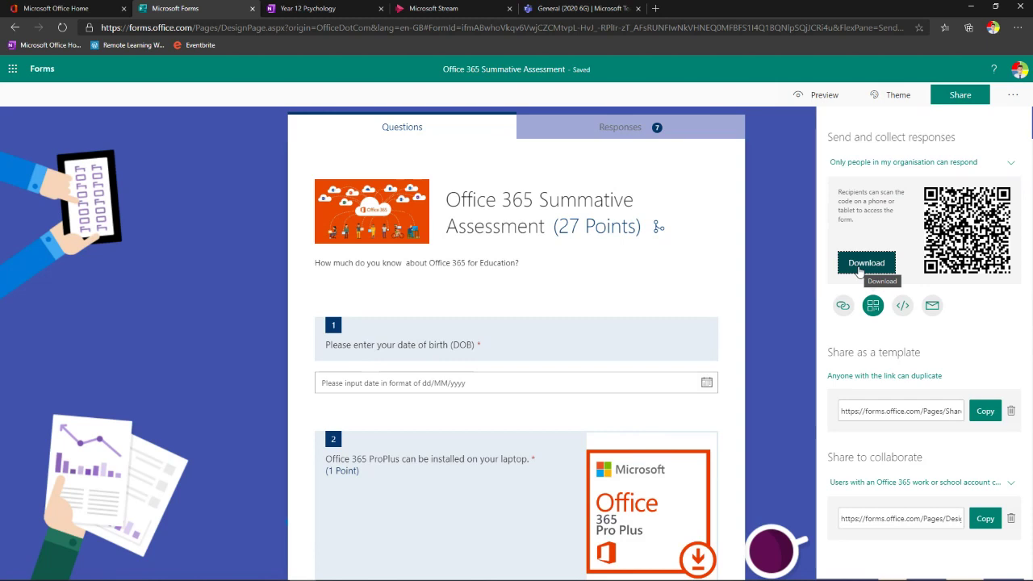
left_click(903, 309)
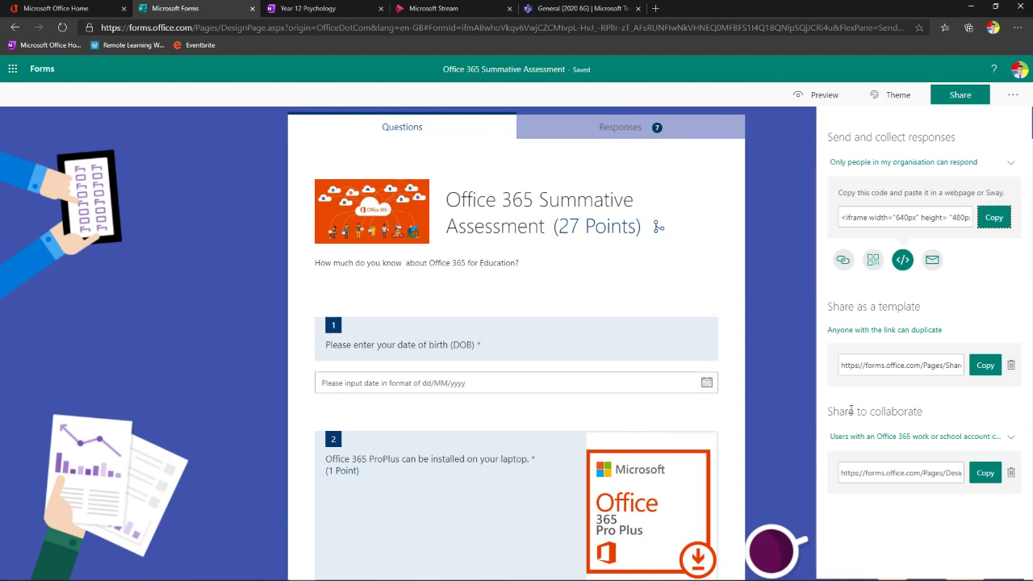
left_click(1014, 98)
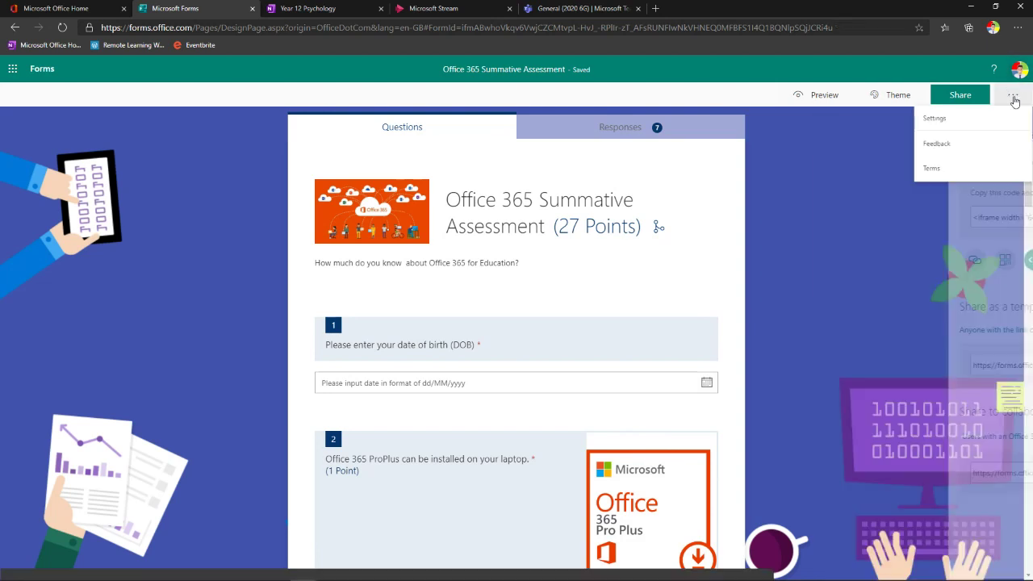
left_click(1015, 98)
left_click(1015, 99)
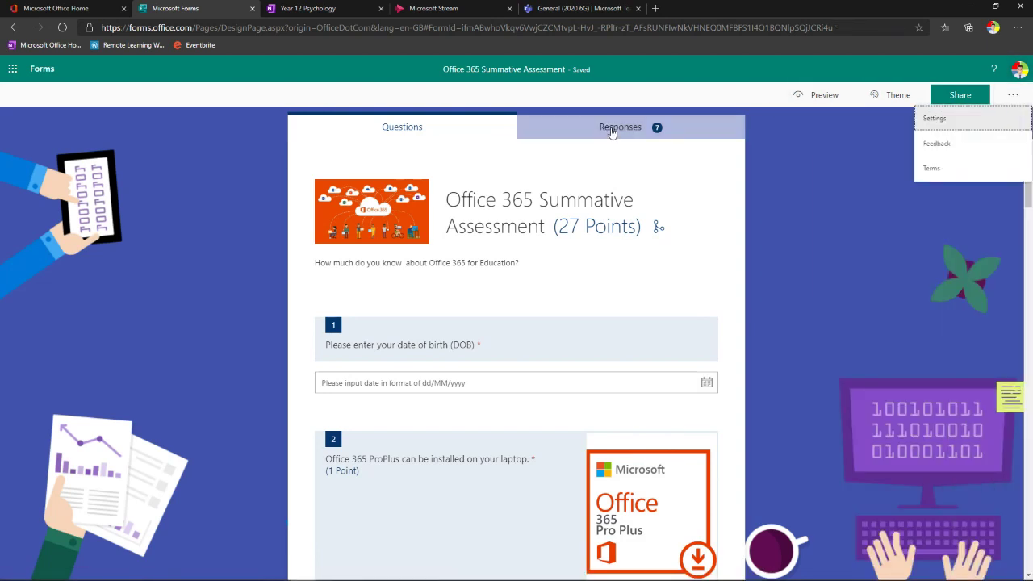
Return to the quiz questions and examine the branching set for the True and False answers of question 2.
left_click(610, 127)
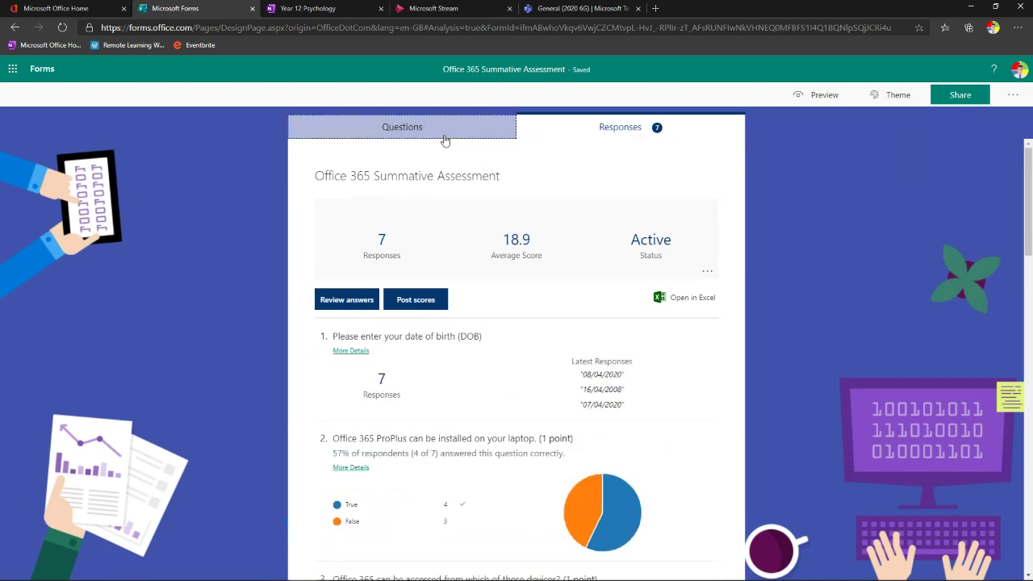
left_click(443, 139)
scroll(496, 238, "down", 10)
scroll(497, 240, "up", 4)
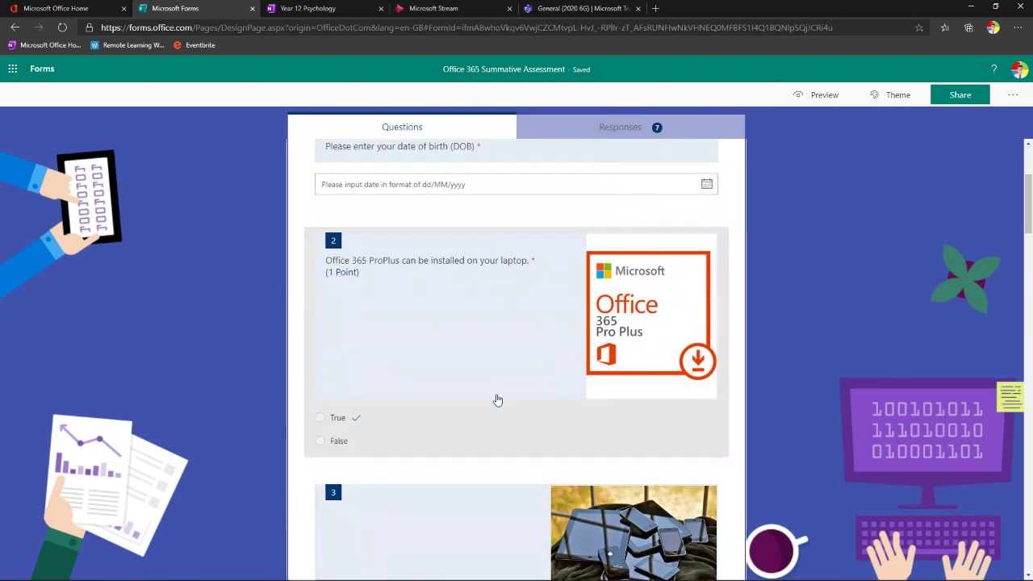
left_click(495, 422)
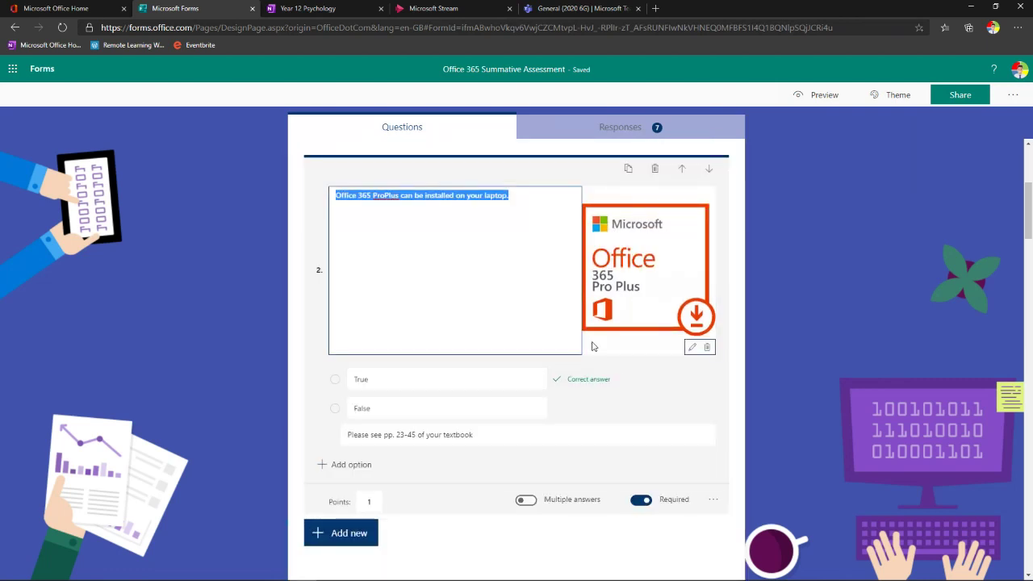
left_click(713, 499)
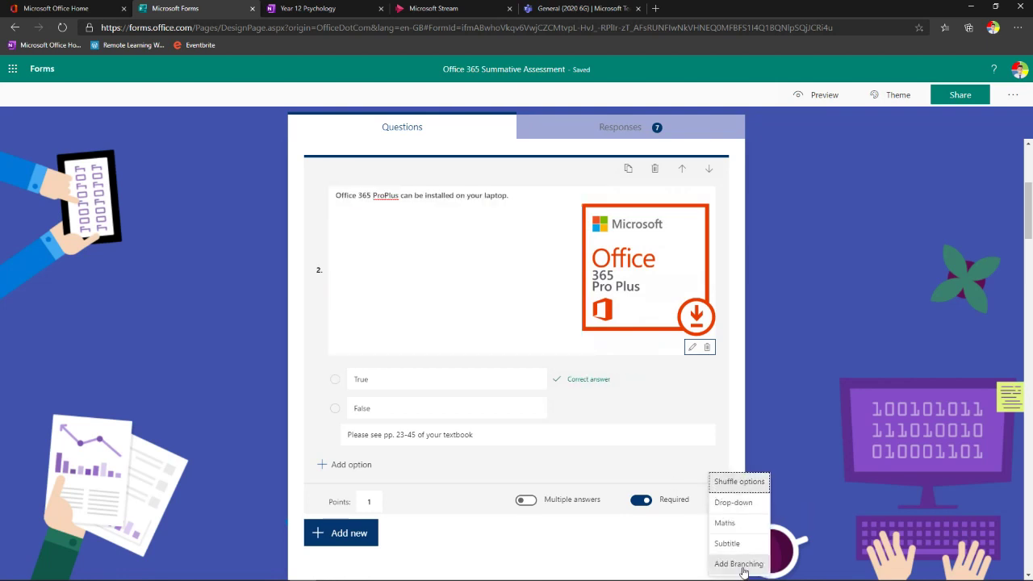
left_click(743, 567)
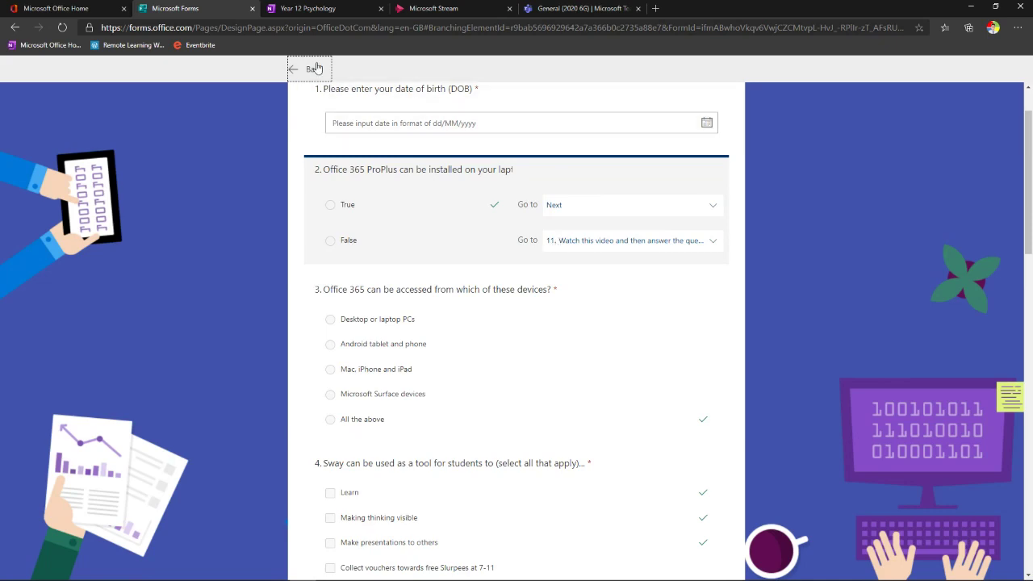
left_click(311, 69)
Examine question 11 with its embedded video and repeated device question, and return to question 2.
scroll(392, 284, "down", 5)
scroll(393, 284, "down", 20)
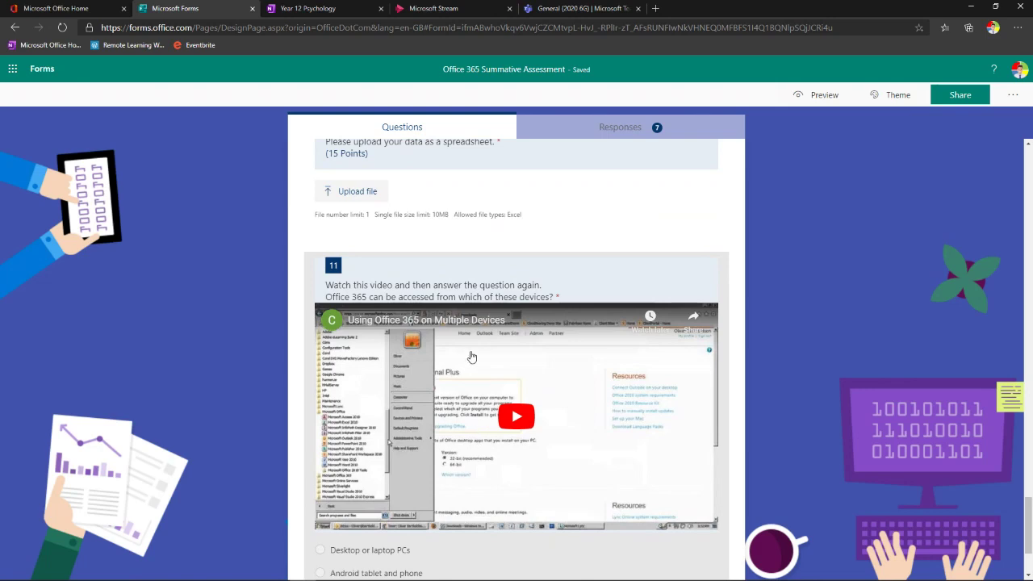
scroll(407, 565, "down", 2)
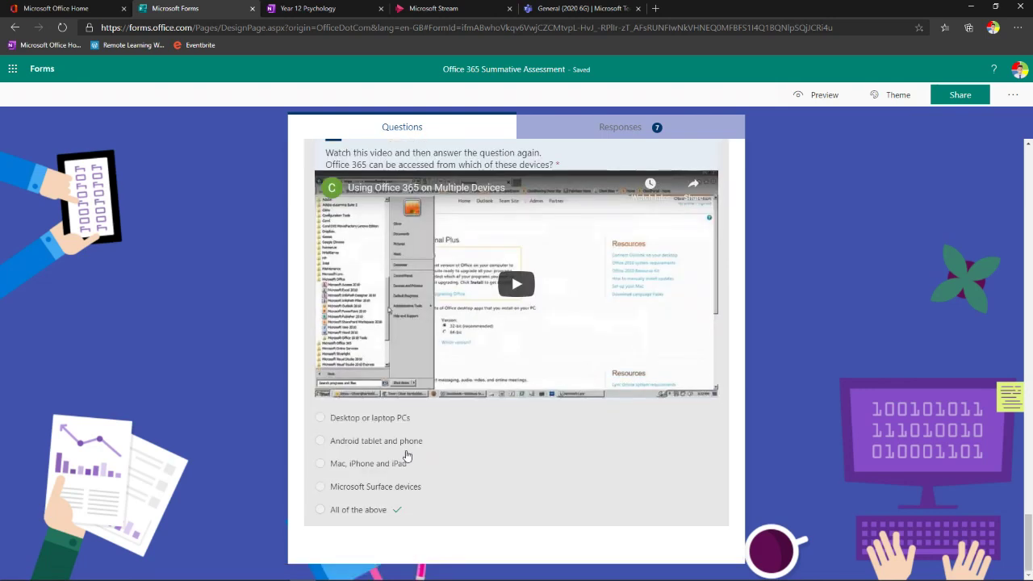
scroll(408, 484, "up", 5)
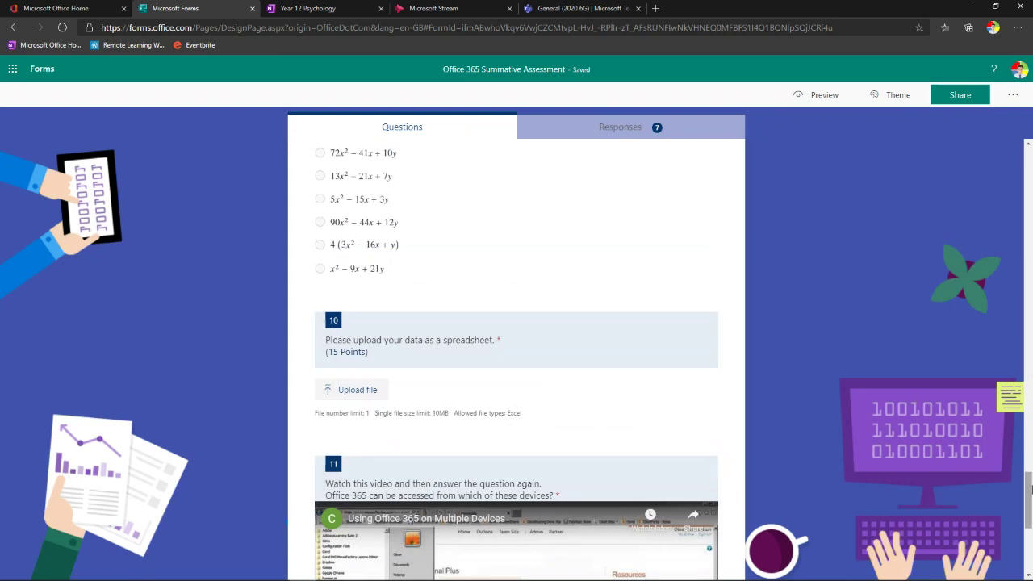
left_click_drag(1026, 476, 1008, 197)
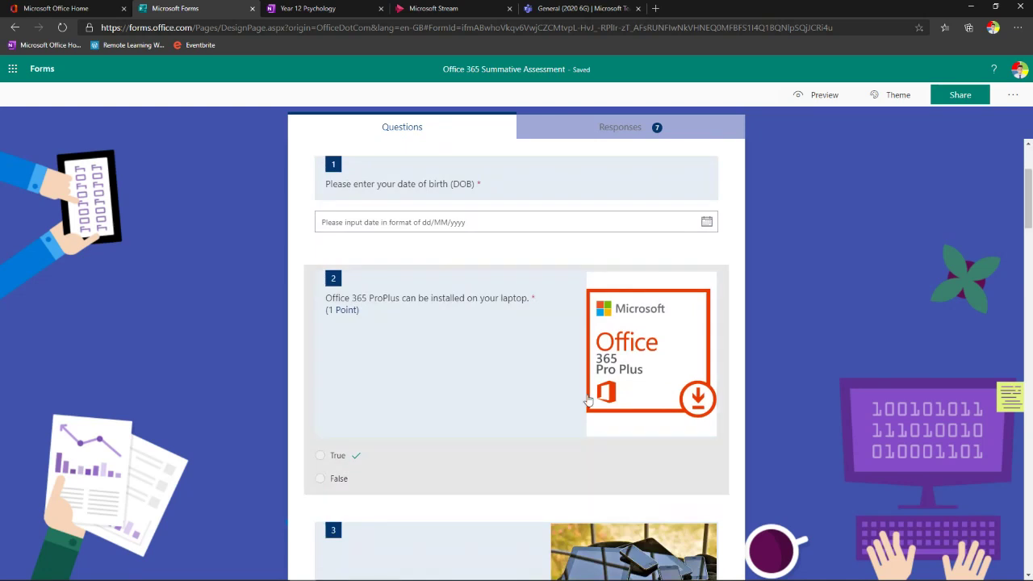
Reopen question 2's branching options and review the routing through to questions 10 and 11 before going back to the quiz.
left_click(535, 428)
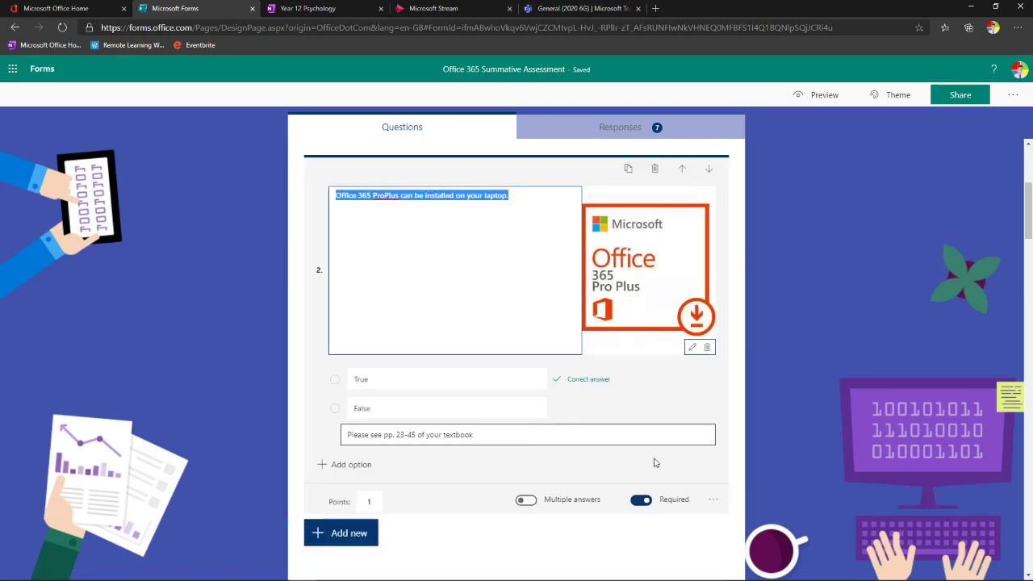
left_click(715, 502)
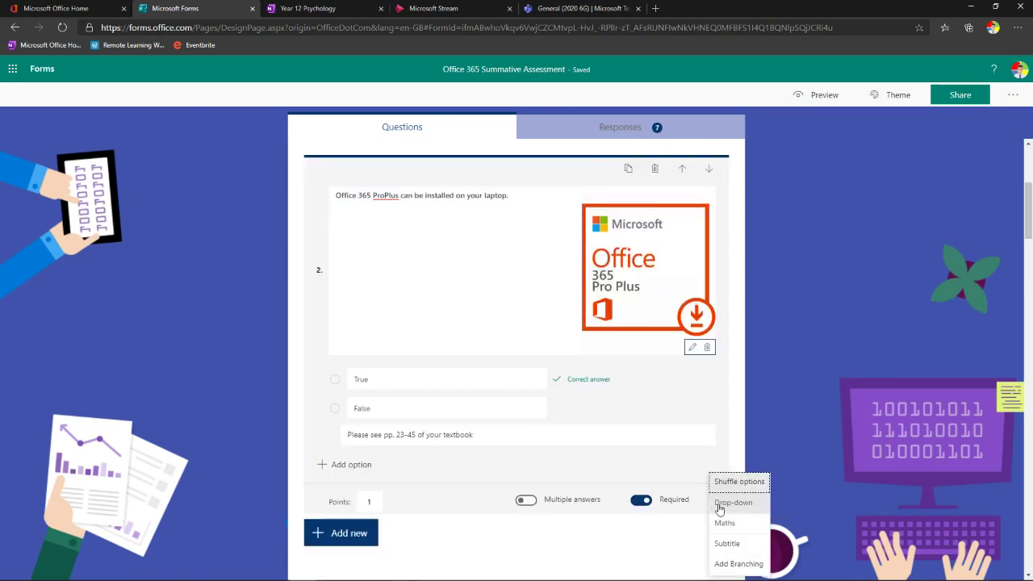
left_click(740, 562)
scroll(514, 348, "up", 1)
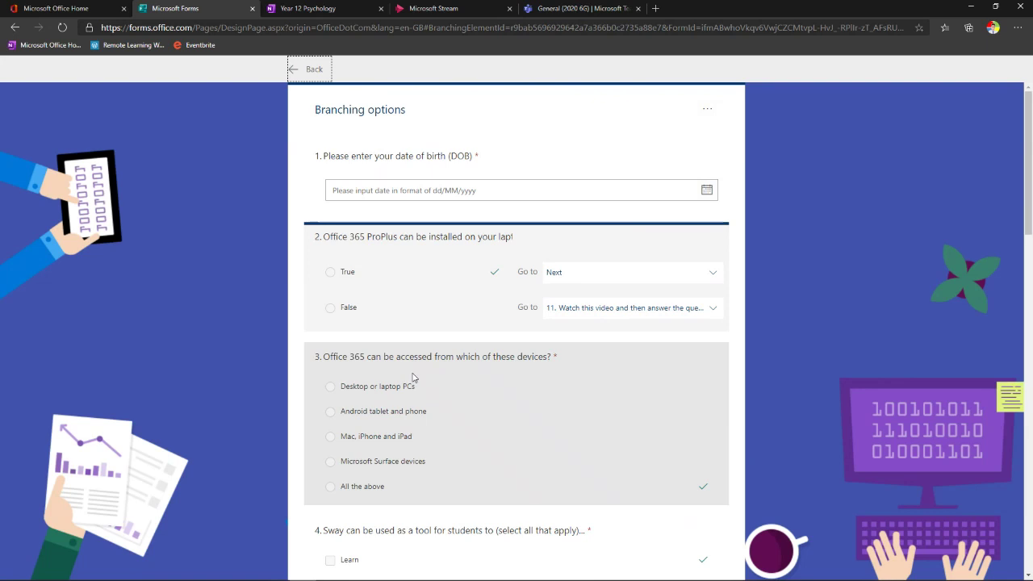
left_click(707, 111)
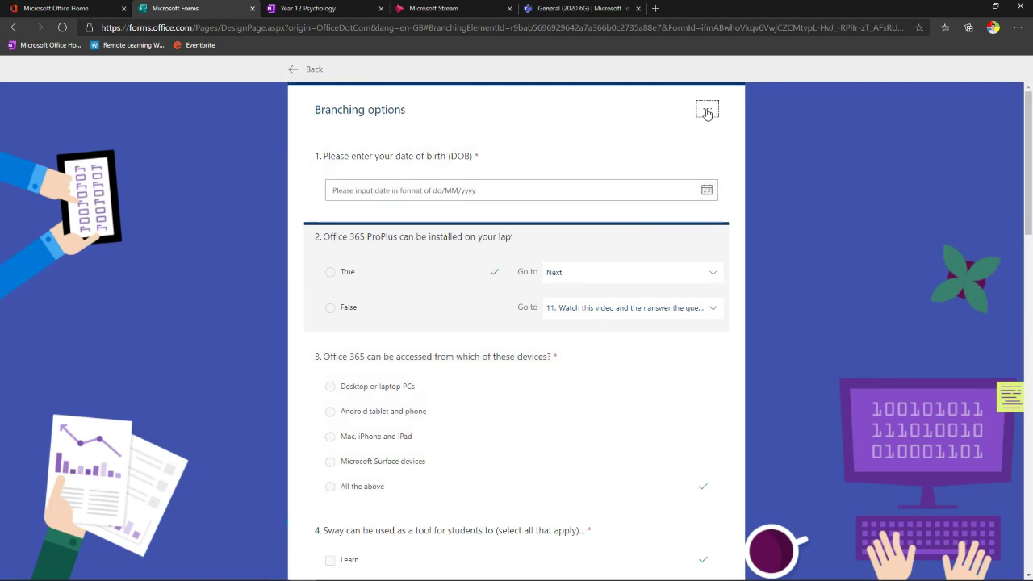
scroll(539, 388, "down", 1)
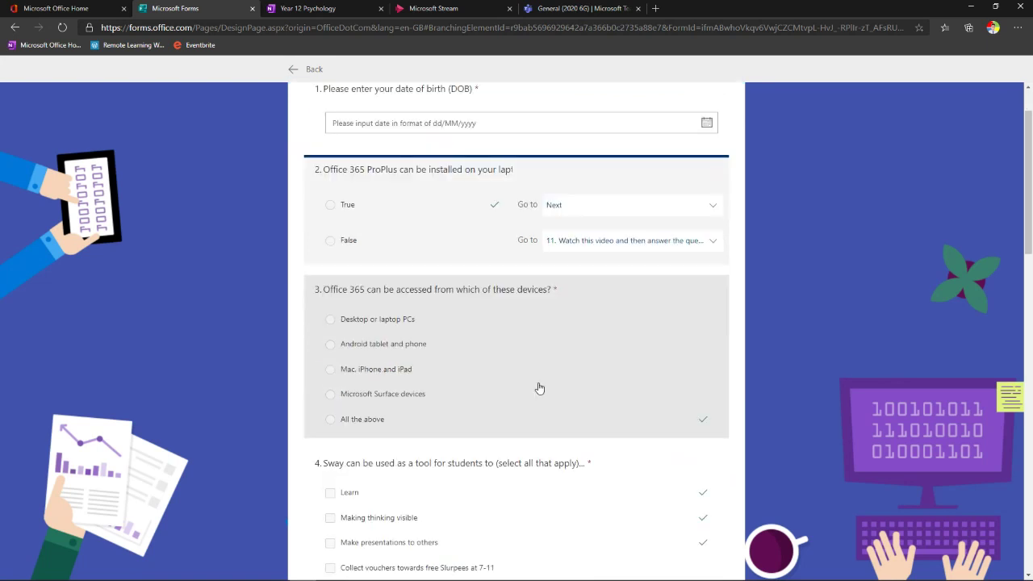
scroll(539, 388, "down", 13)
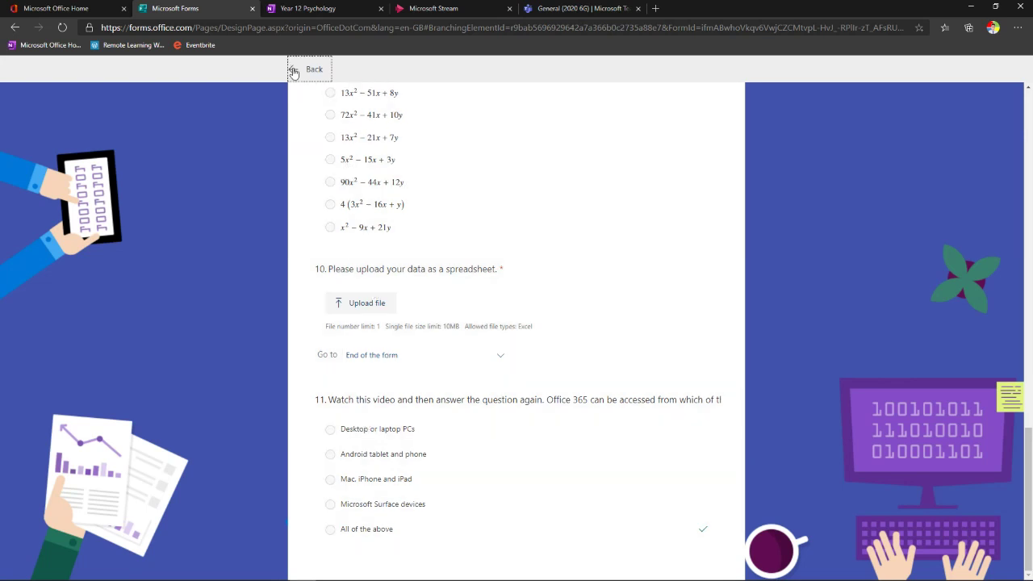
left_click(294, 70)
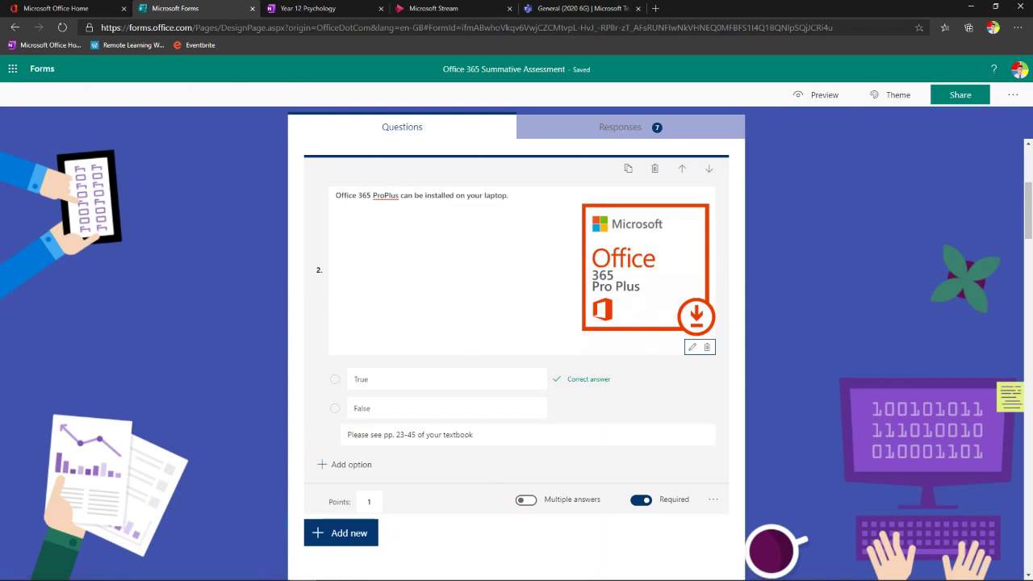
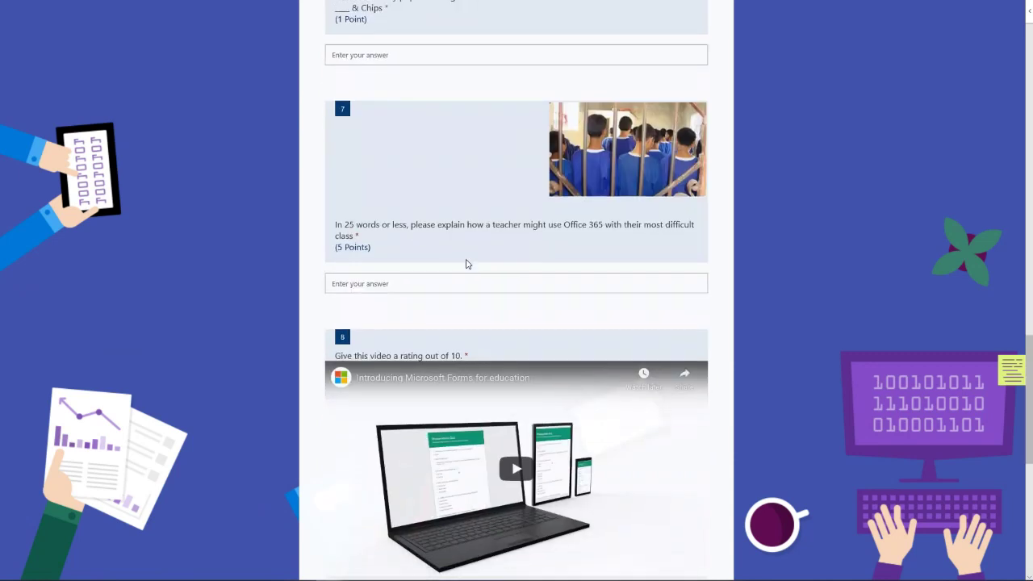
Look back through the quiz preview, and view the Office installation options on the Office 365 home page.
scroll(468, 263, "up", 15)
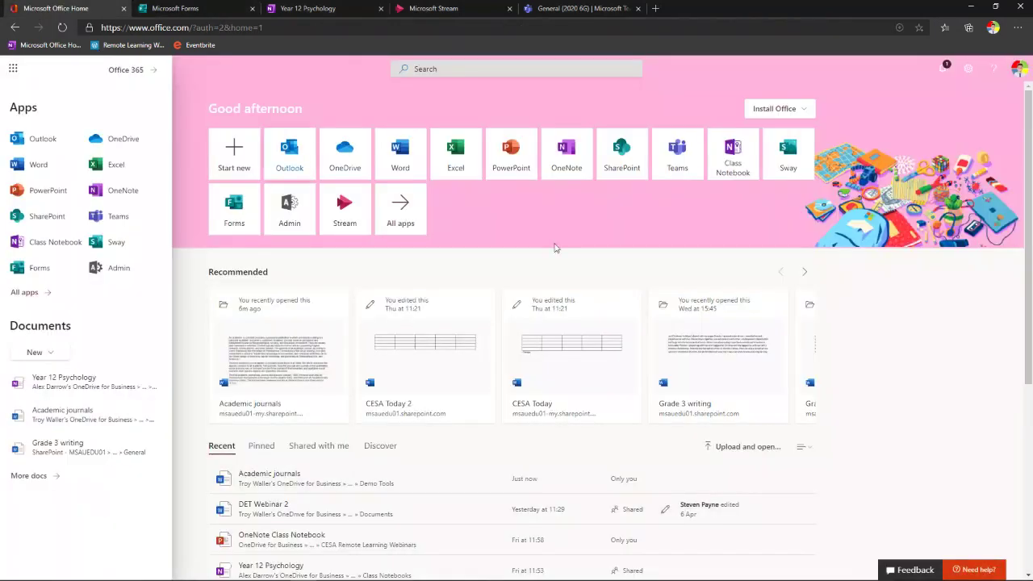
left_click(259, 76)
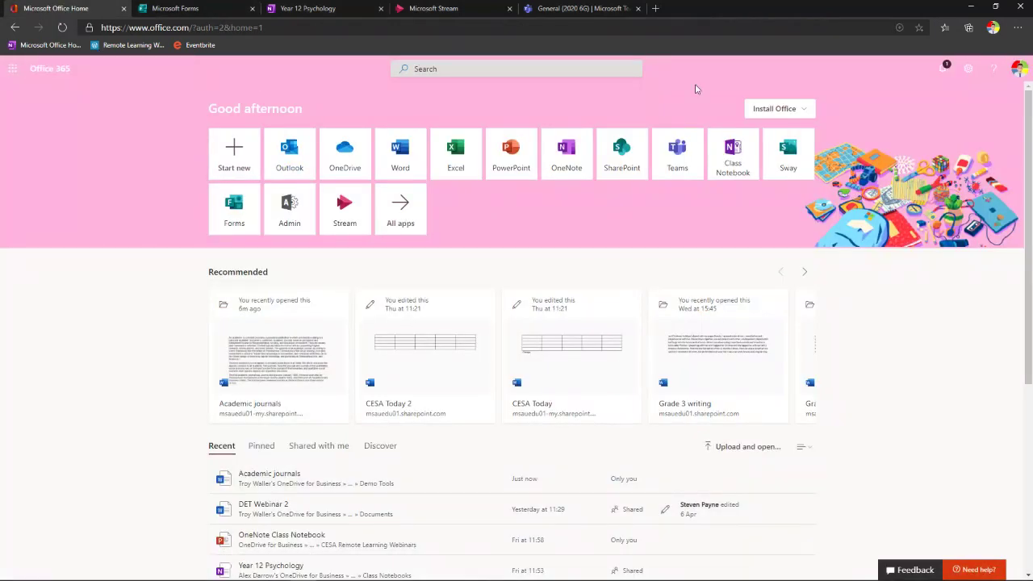
left_click(761, 111)
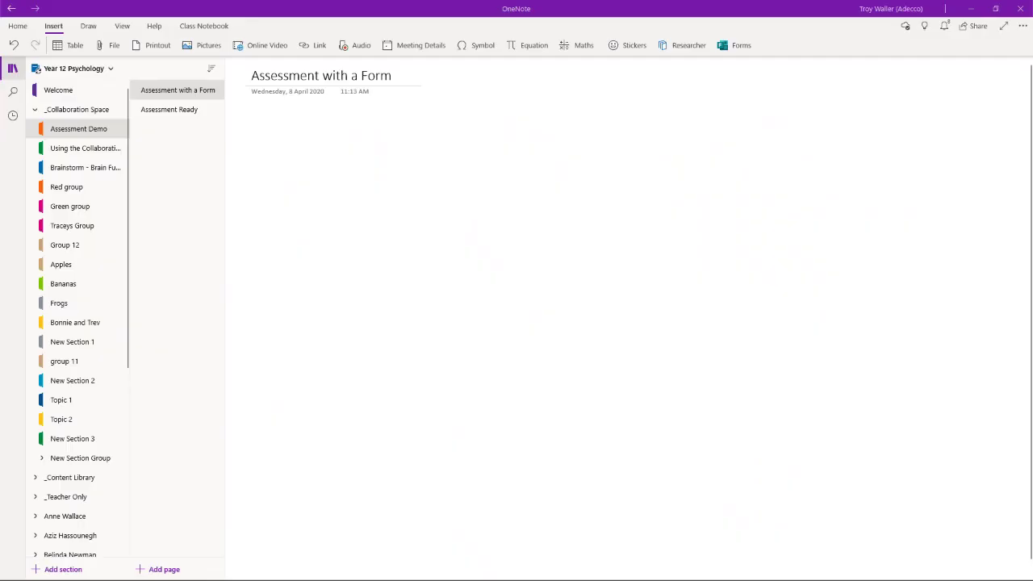
In OneNote, insert the Office 365 Summative Assessment form into the Assessment with a Form page.
left_click(731, 46)
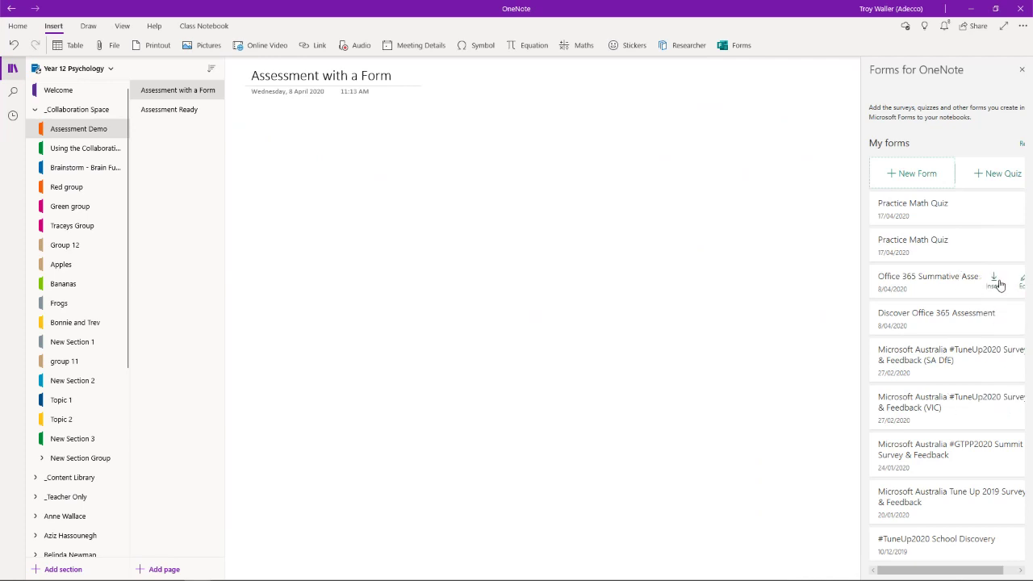
left_click(994, 280)
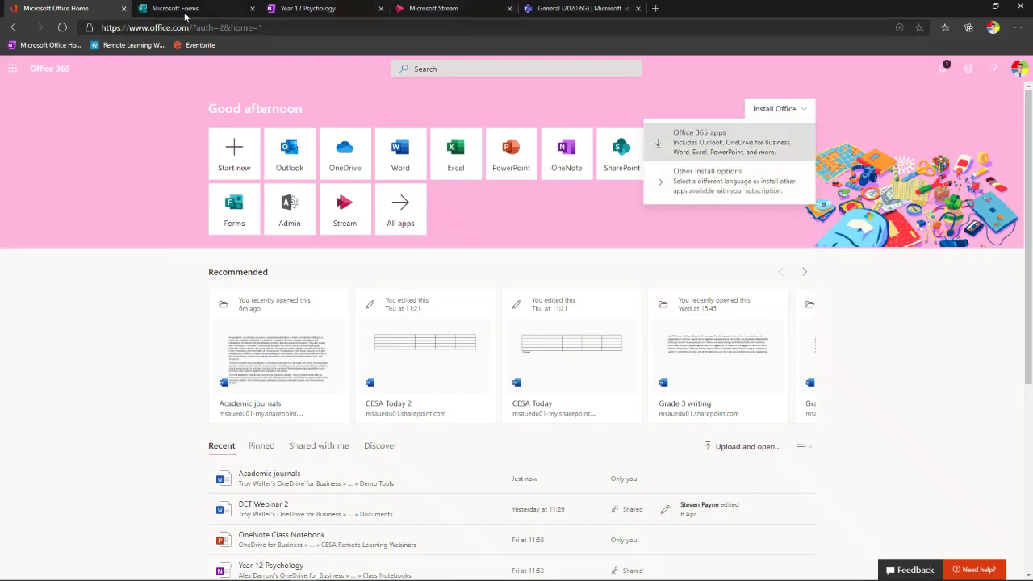
Copy the quiz's response link from Microsoft Forms and paste it onto a new OneNote page in the Assessment Demo section.
left_click(188, 8)
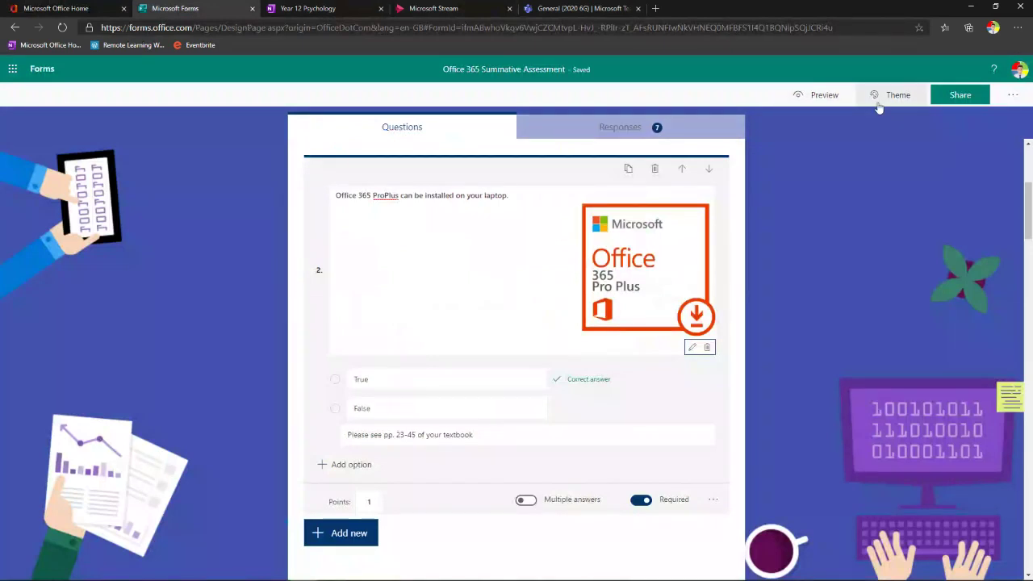
left_click(959, 94)
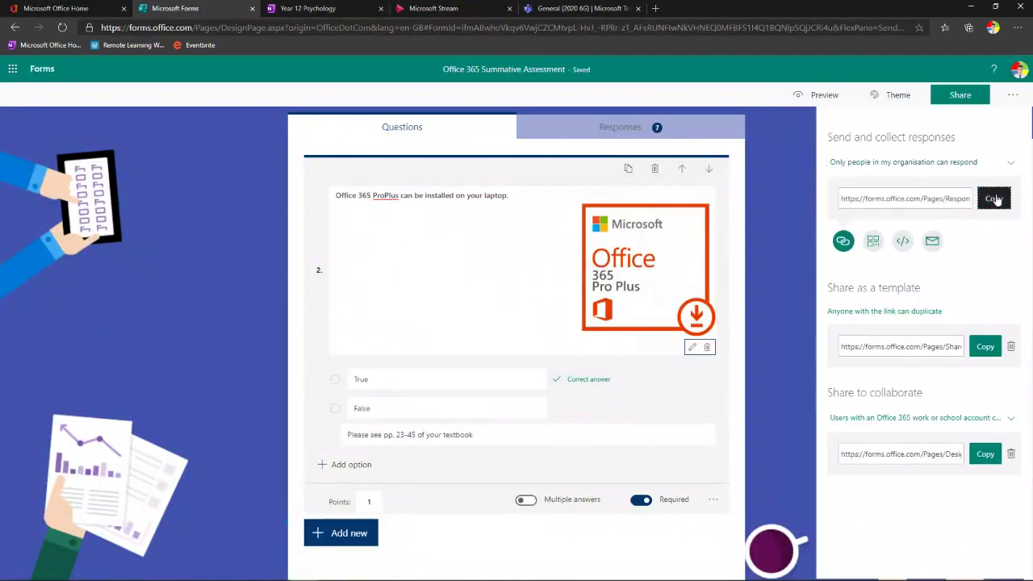
left_click(993, 199)
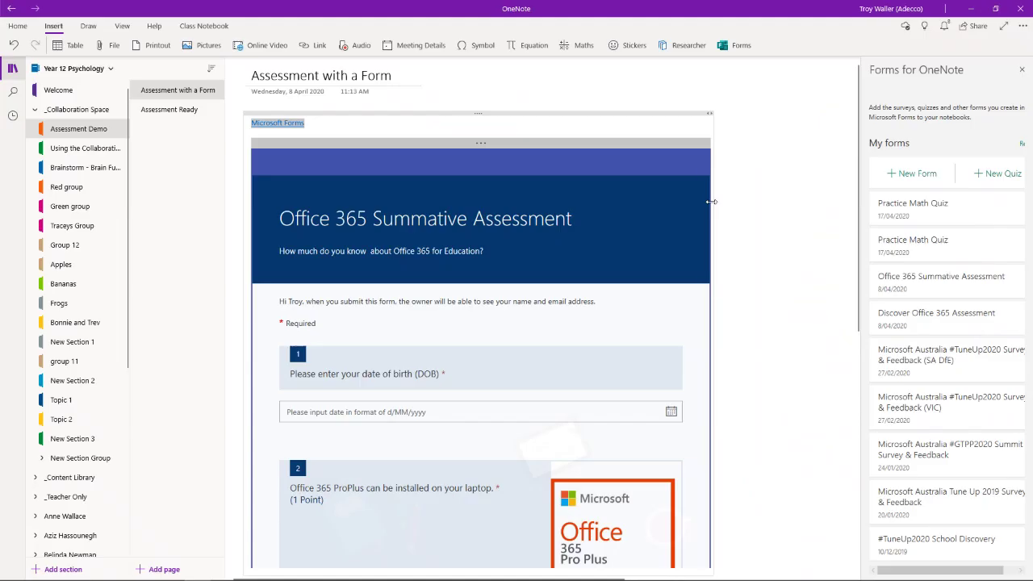
left_click(160, 569)
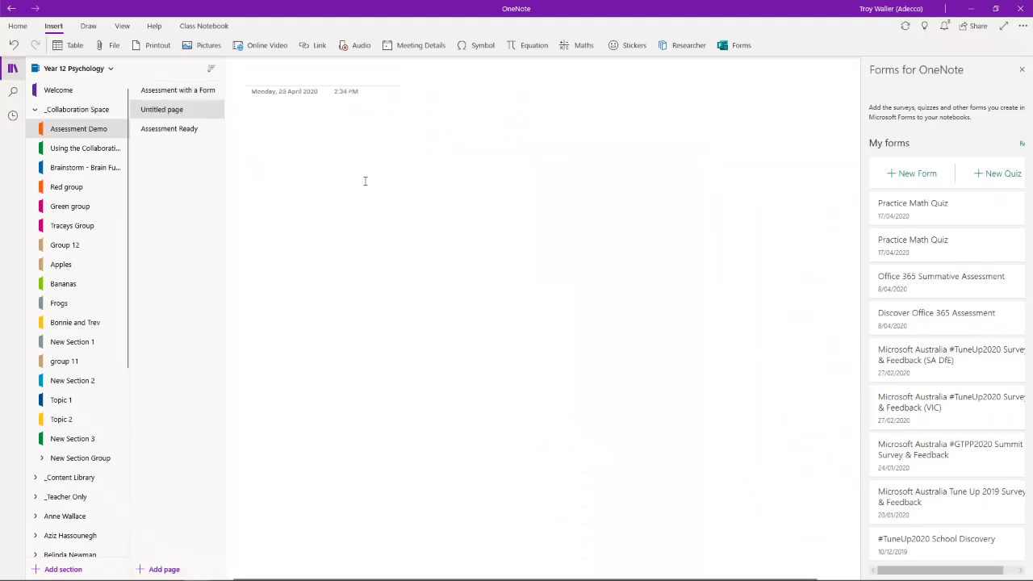
right_click(308, 149)
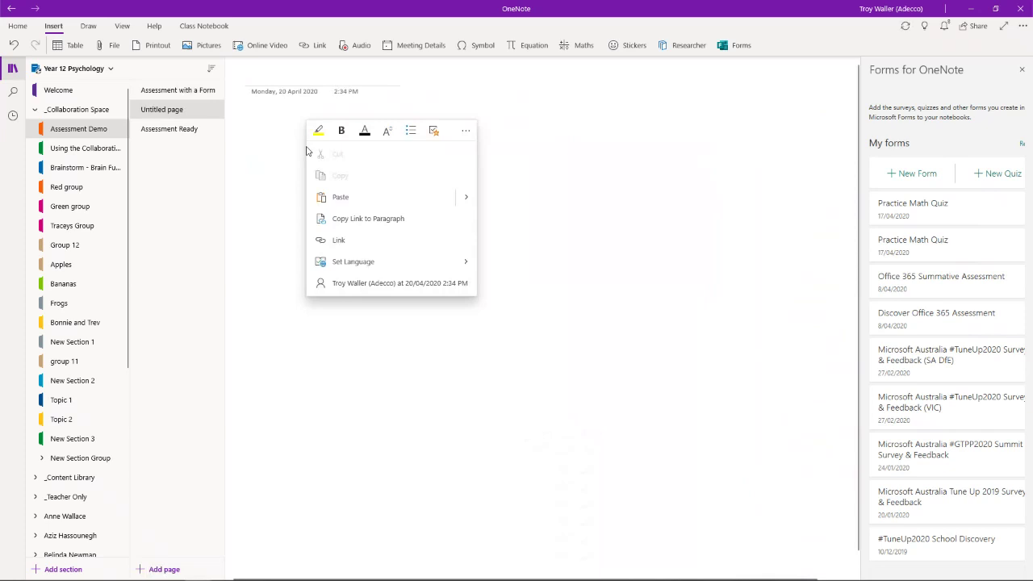
left_click(339, 197)
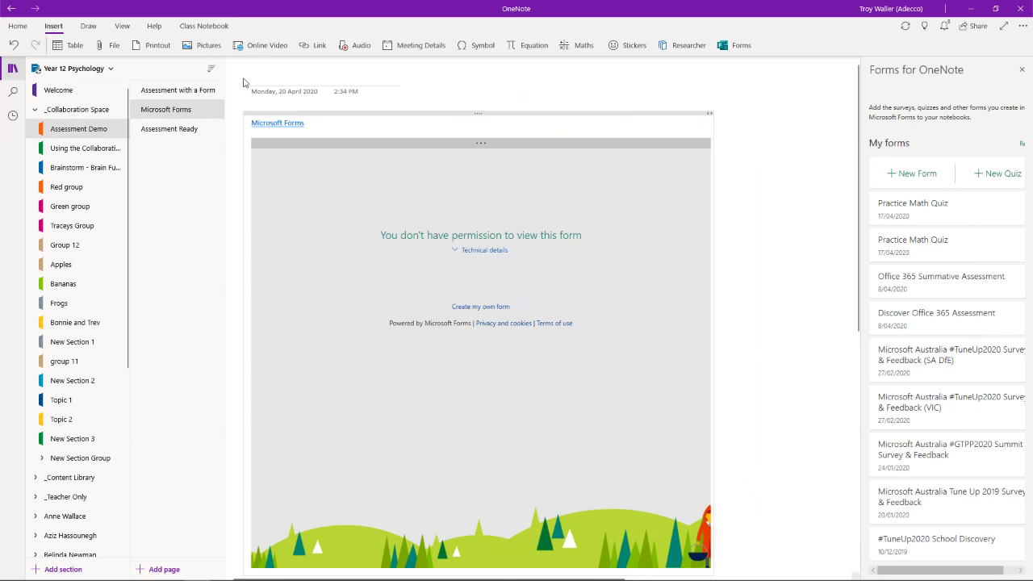
Open the Assessment Ready page and look through the questions of its embedded quiz.
left_click(179, 130)
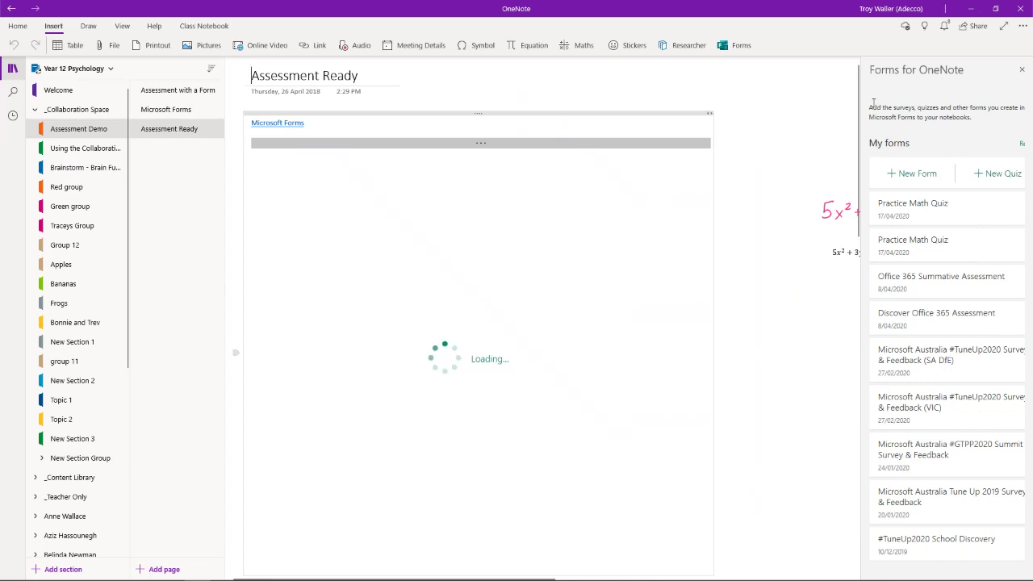
scroll(604, 287, "down", 5)
scroll(603, 287, "down", 10)
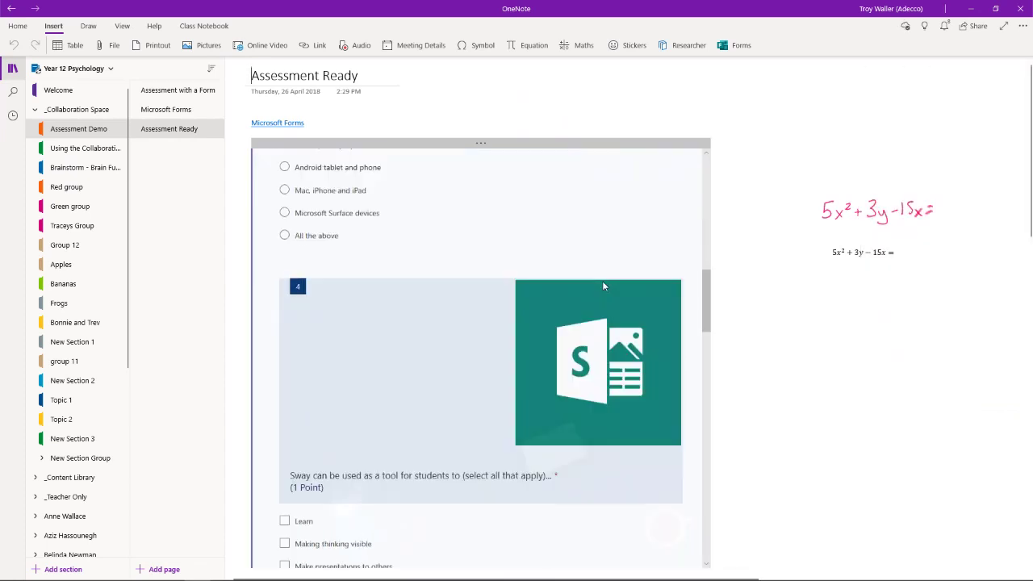
scroll(604, 286, "down", 12)
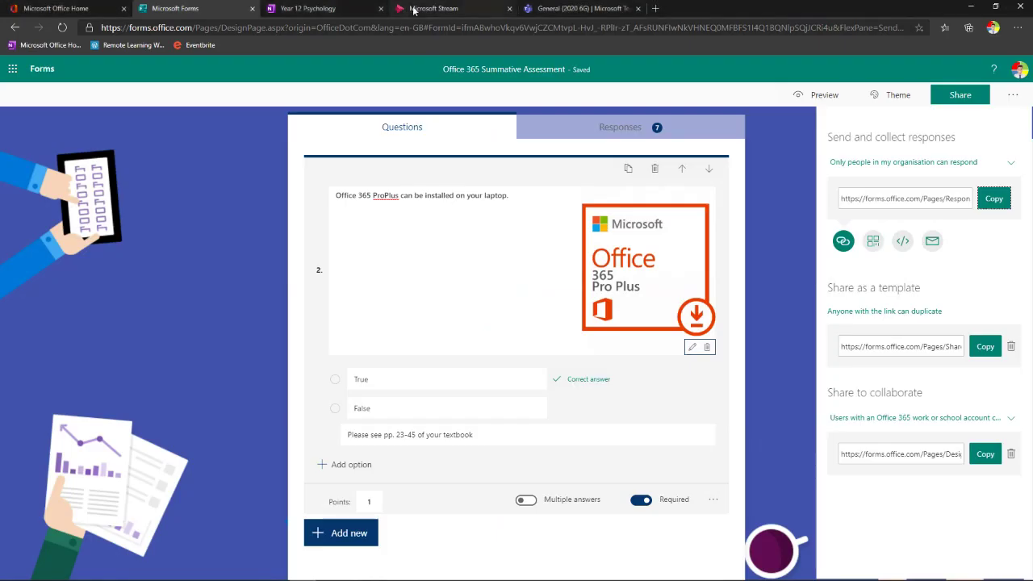
Switch to Microsoft Stream and open the Remote Learning Webinar 3 OneNote Class Notebook video from the account's own videos.
left_click(413, 9)
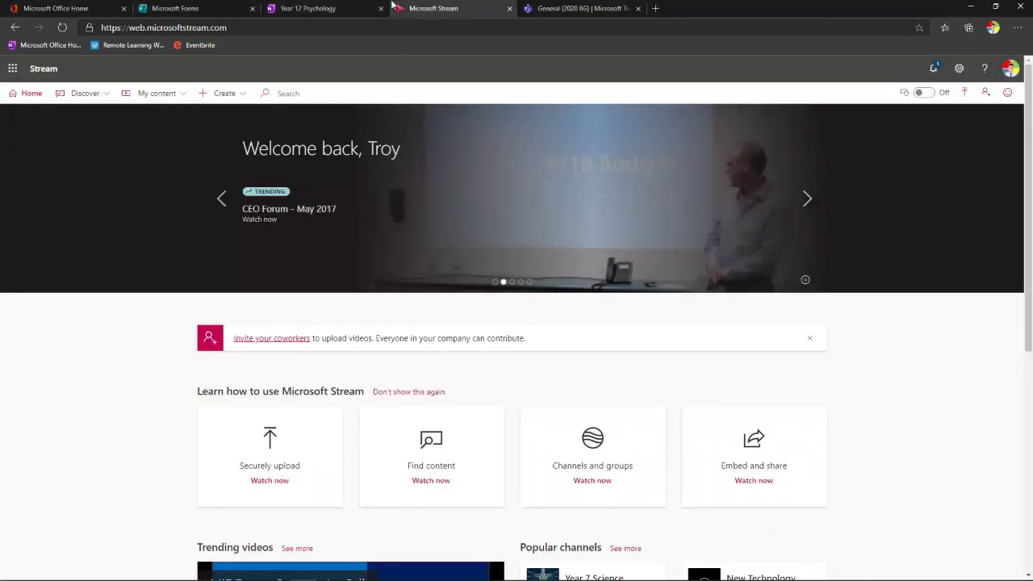
left_click(54, 10)
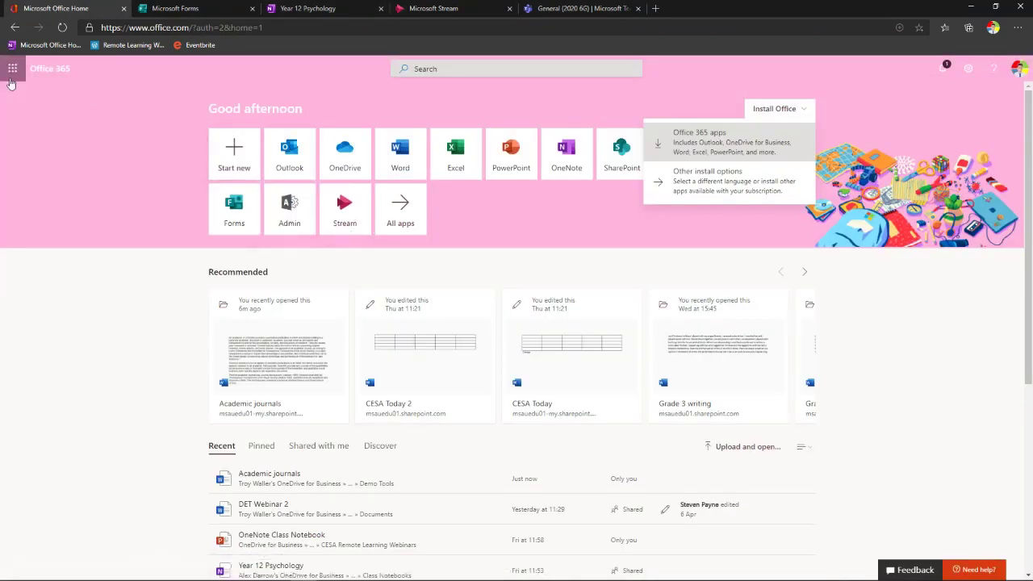
left_click(423, 11)
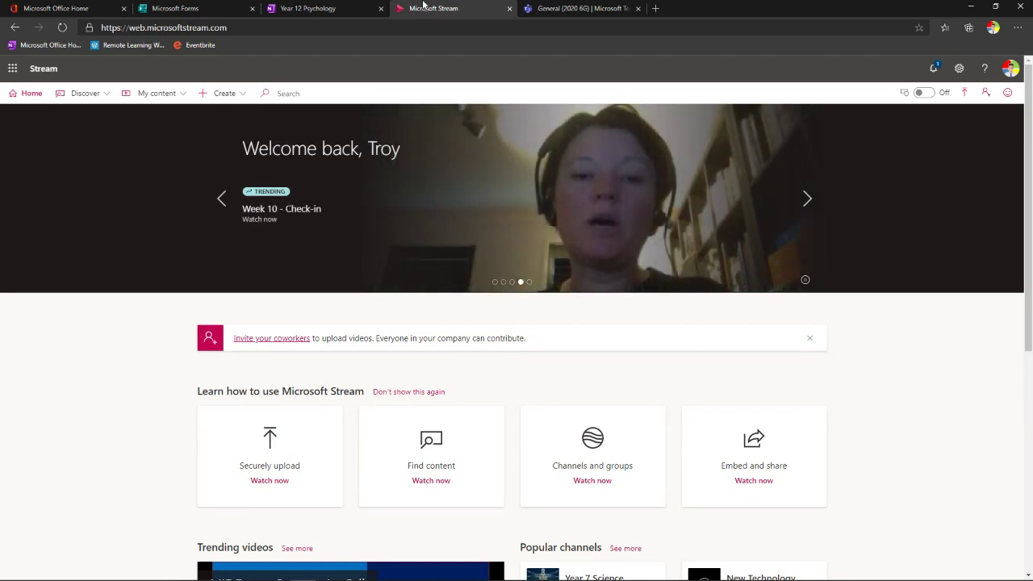
left_click(168, 97)
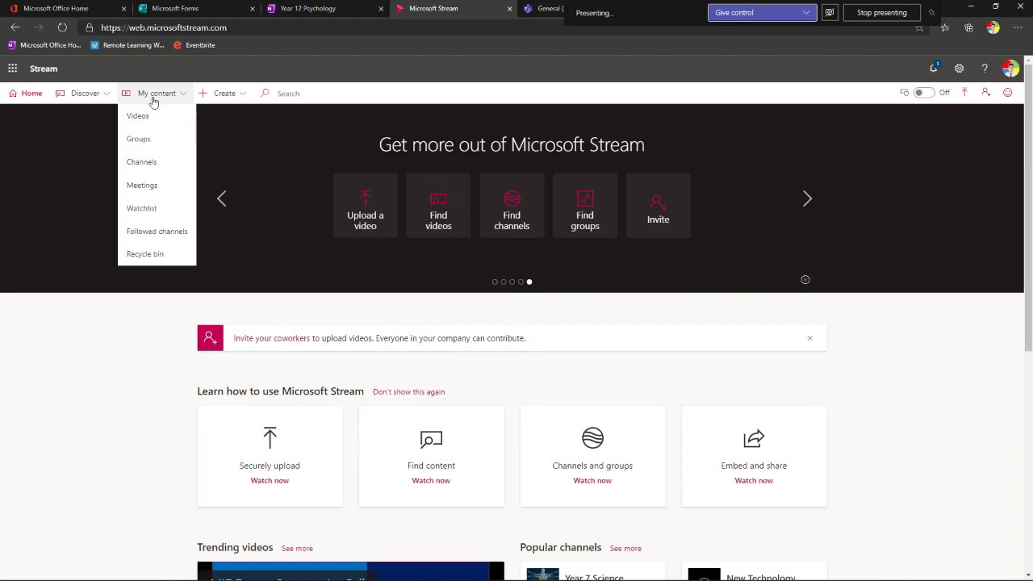
left_click(142, 119)
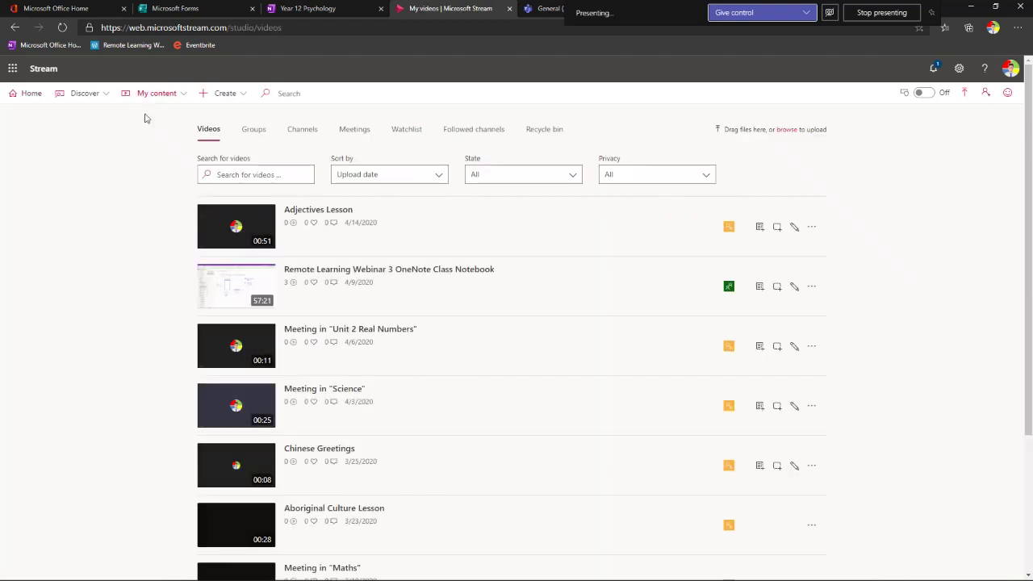
left_click(418, 297)
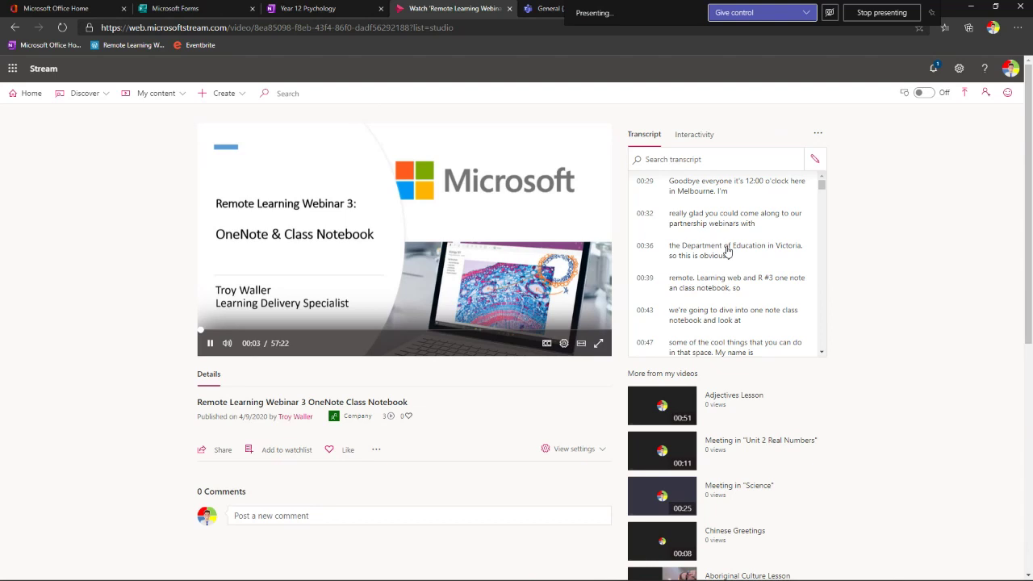
Add the copied quiz response link to the video's timeline at 24:01 as an interactive form named O365 Summative Assessment.
left_click(694, 138)
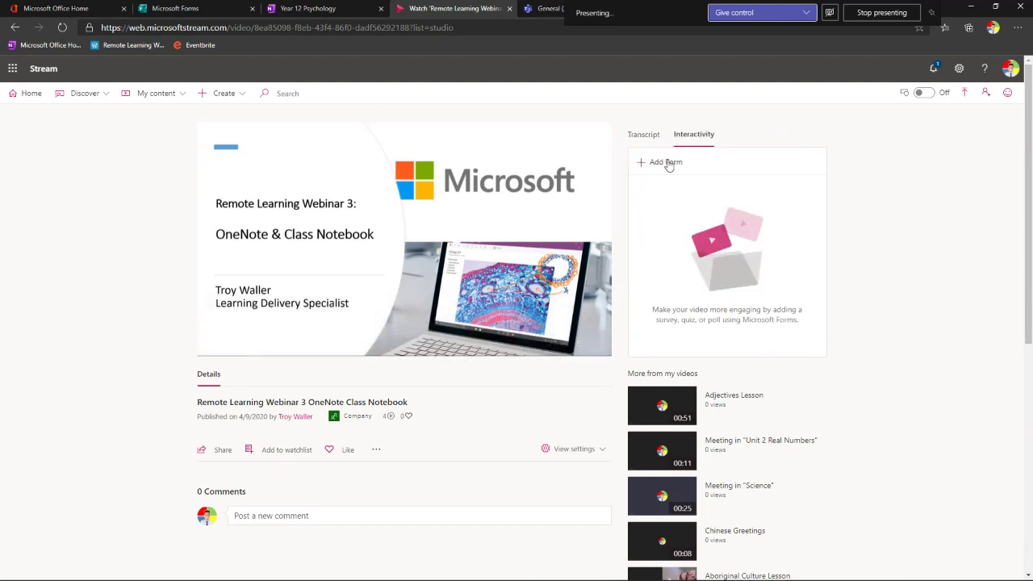
mouse_move(228, 360)
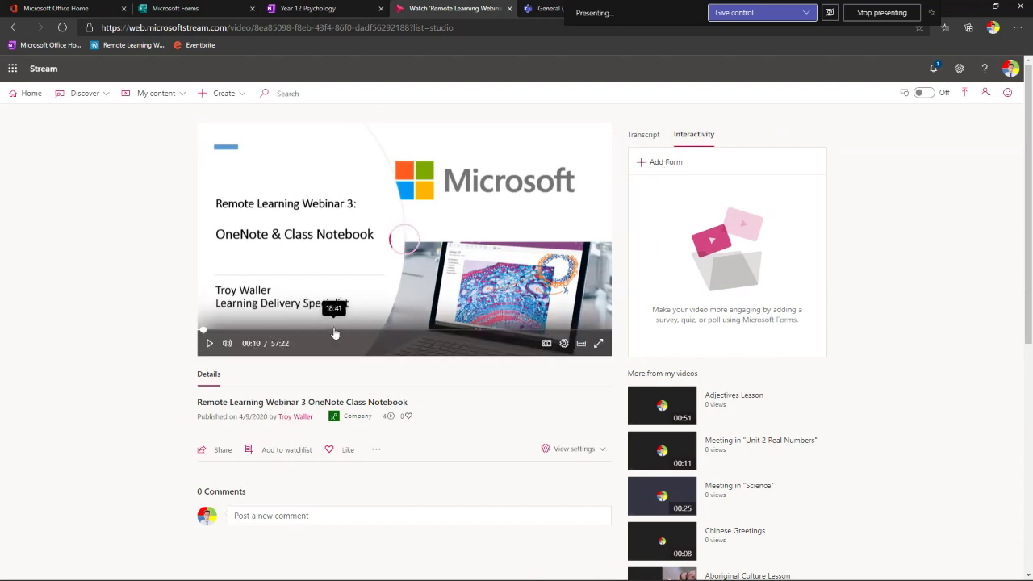
left_click(372, 331)
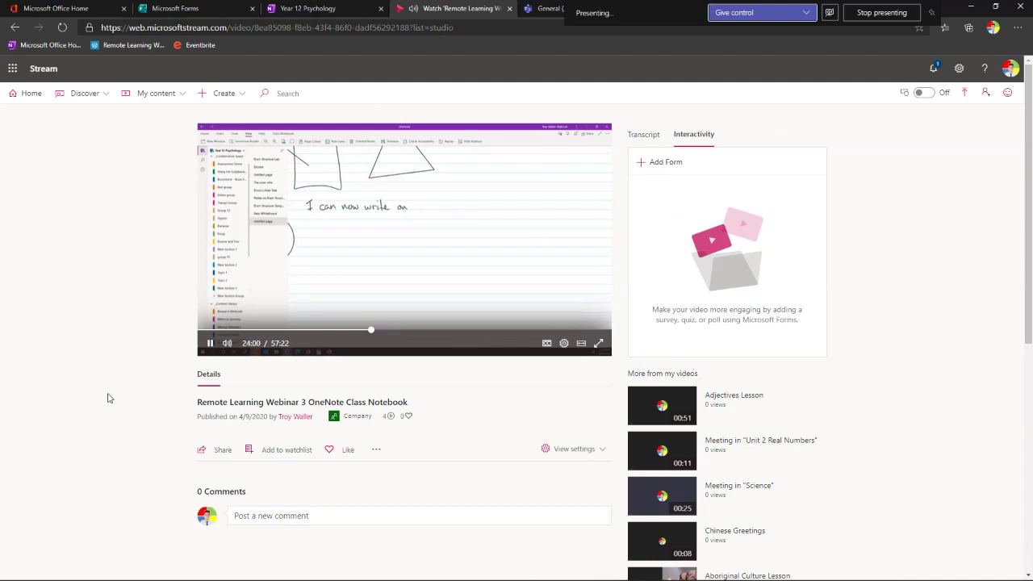
left_click(209, 347)
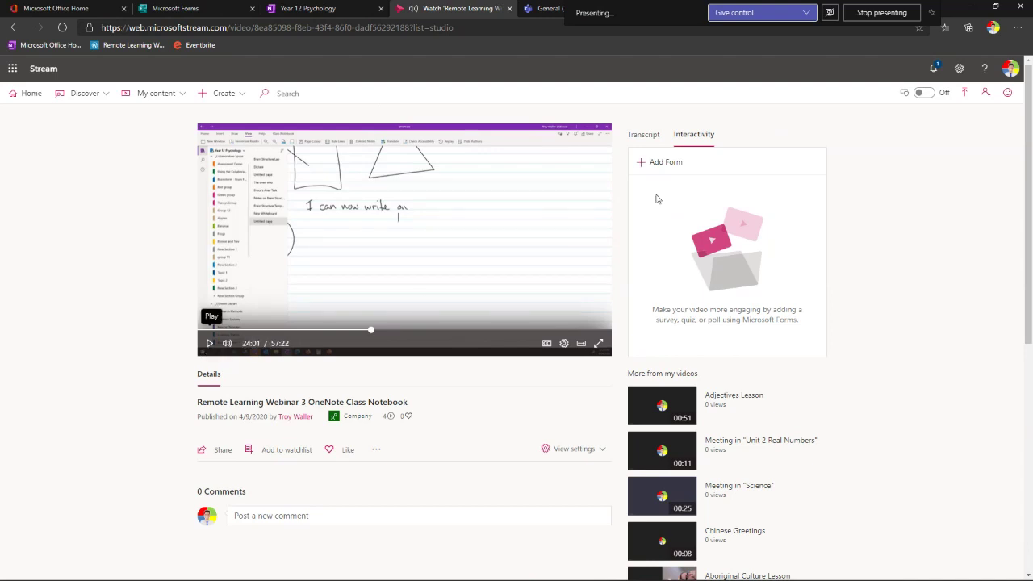
left_click(669, 164)
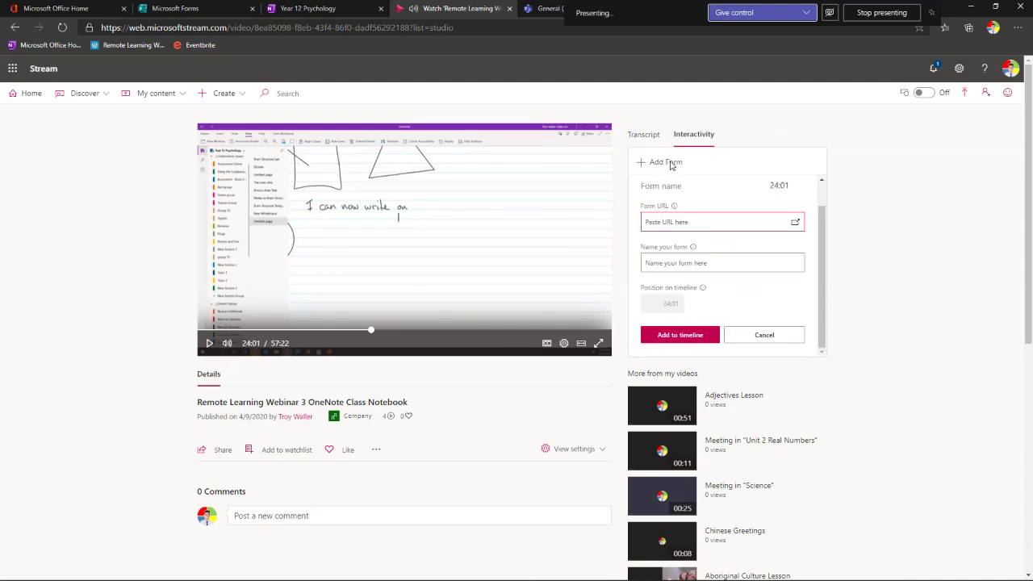
left_click(210, 14)
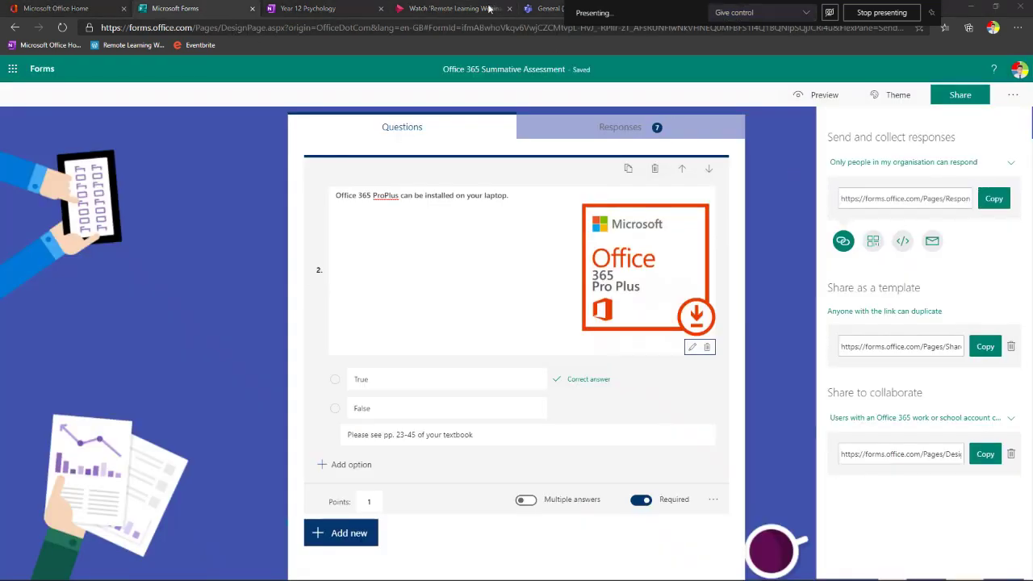
left_click(420, 15)
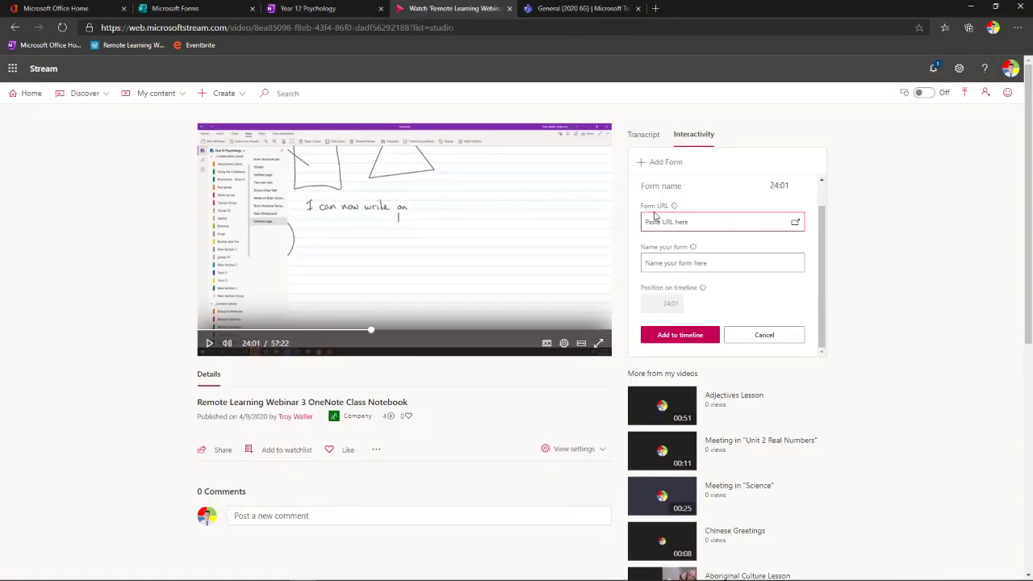
key("ctrl+v")
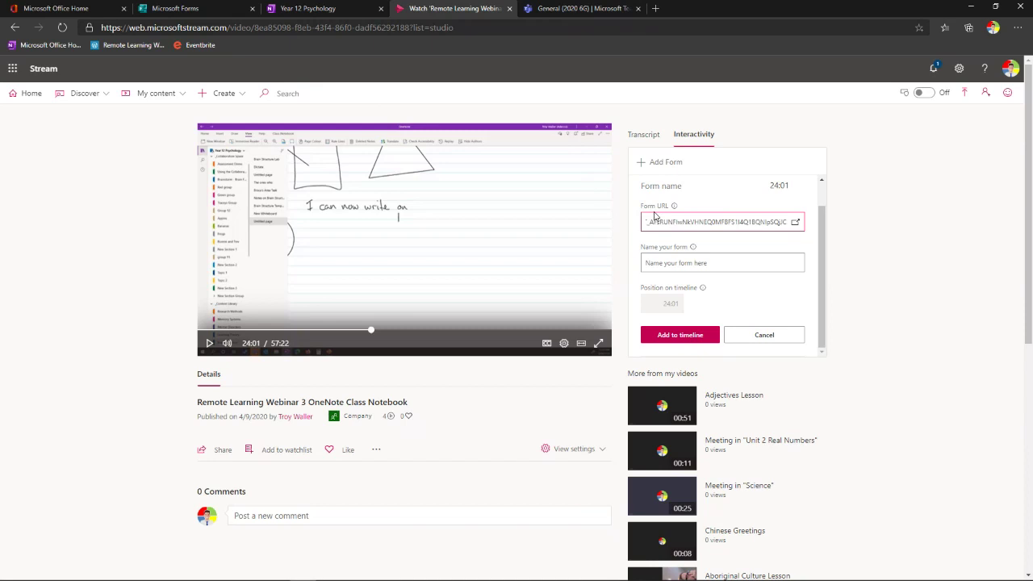
left_click(674, 262)
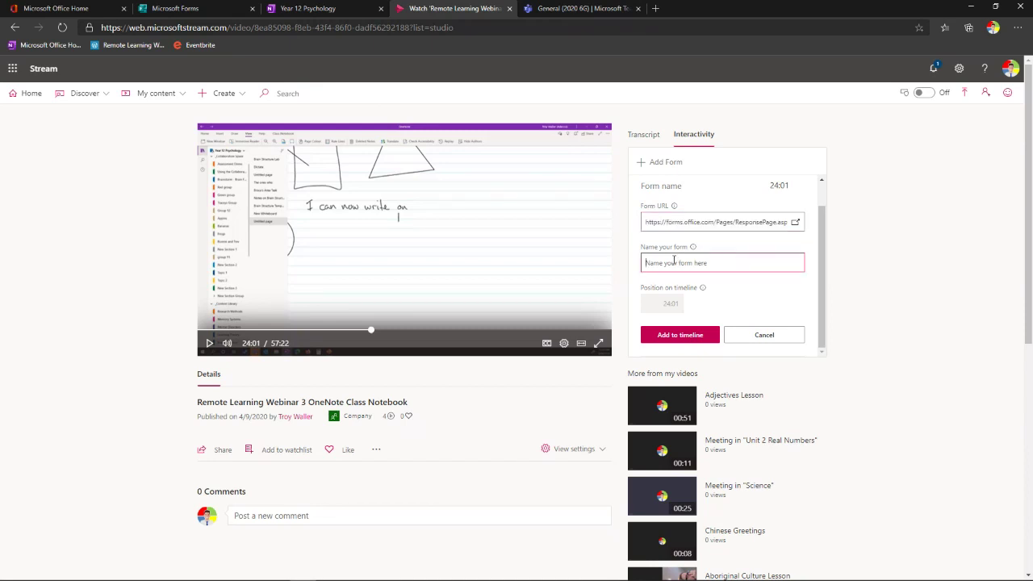
type("O365 Summative Assessment")
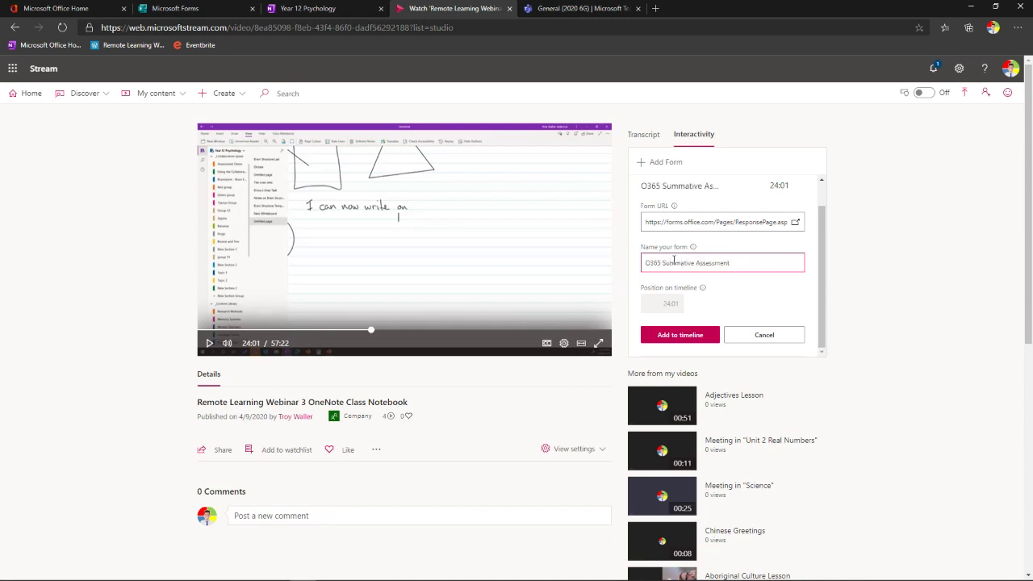
left_click(682, 336)
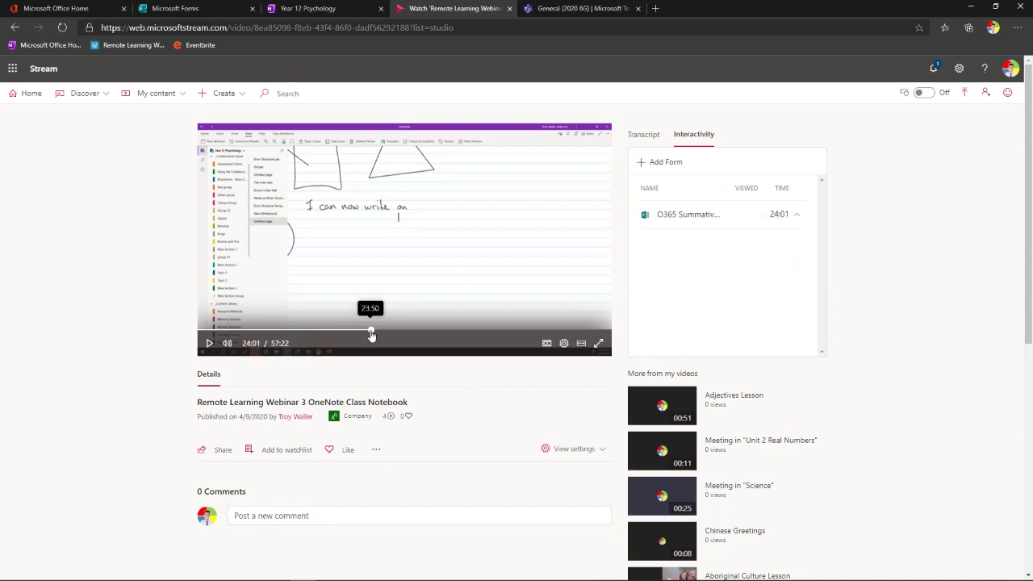
Play the video from shortly before the O365 Summative Assessment marker until the embedded quiz opens.
left_click(370, 334)
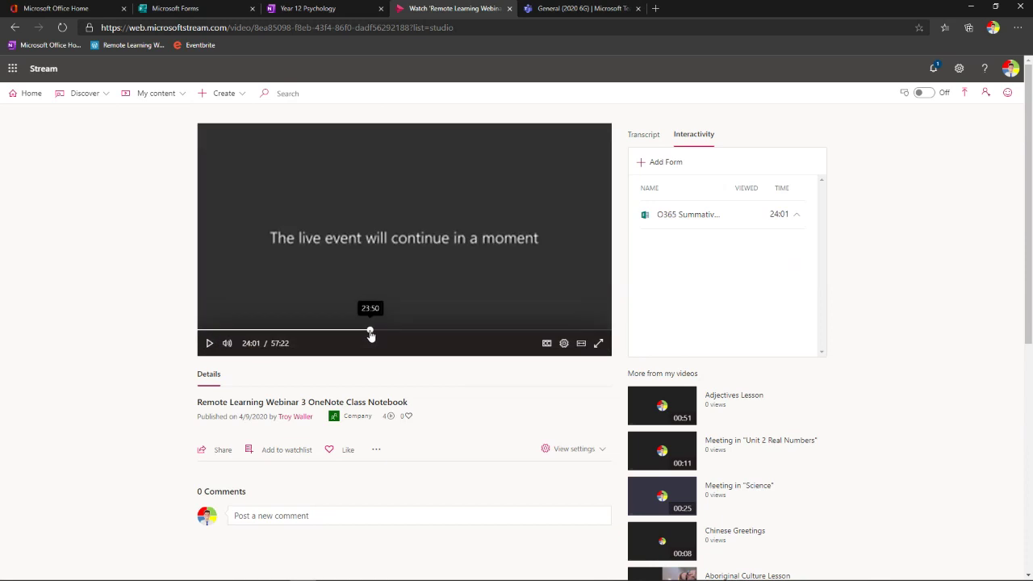
left_click(370, 333)
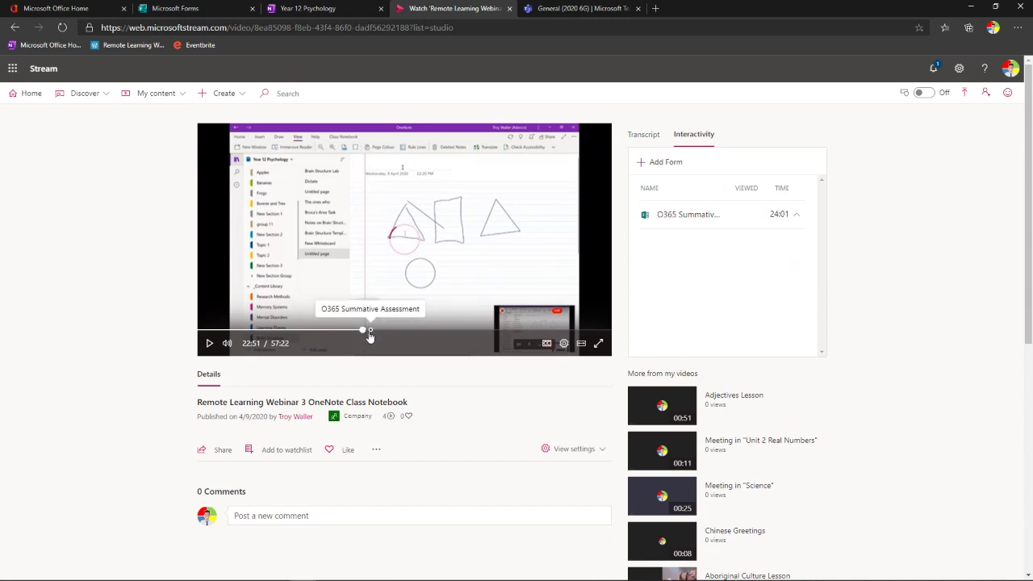
left_click(211, 342)
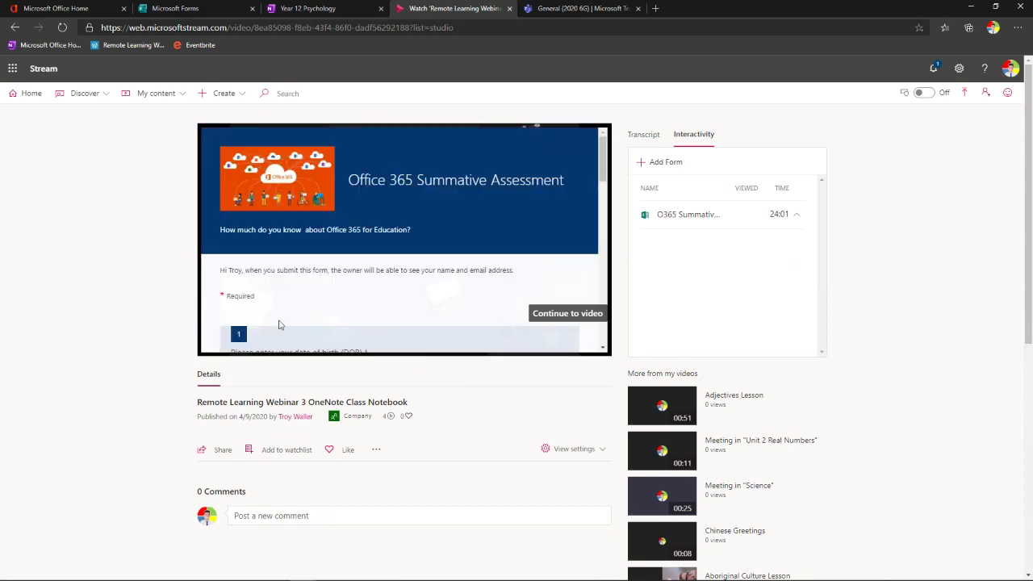
Look through the embedded quiz's questions inside the player, then continue to the video and pause it.
scroll(429, 233, "down", 1)
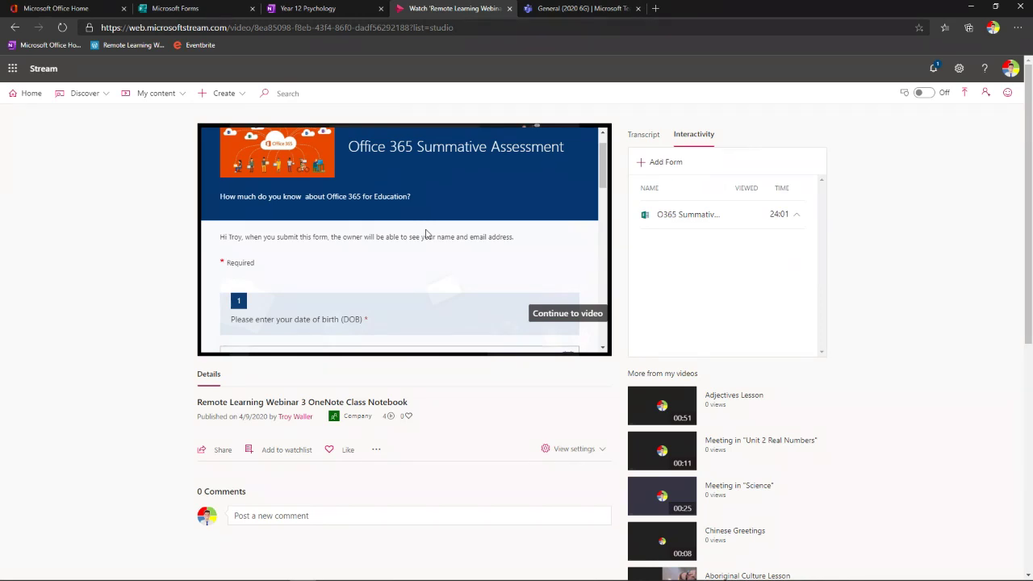
scroll(507, 286, "down", 5)
scroll(497, 259, "down", 8)
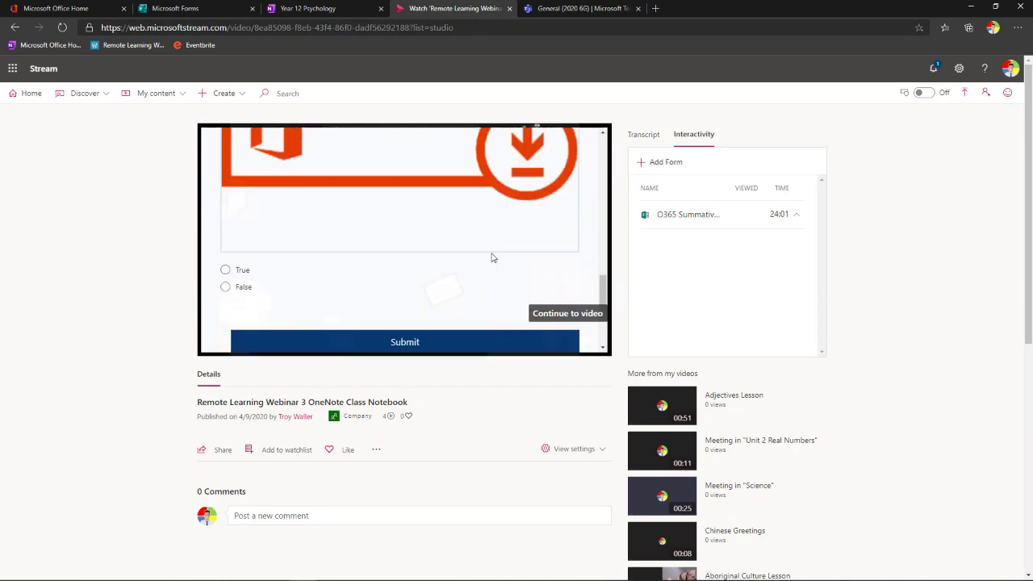
scroll(487, 258, "up", 6)
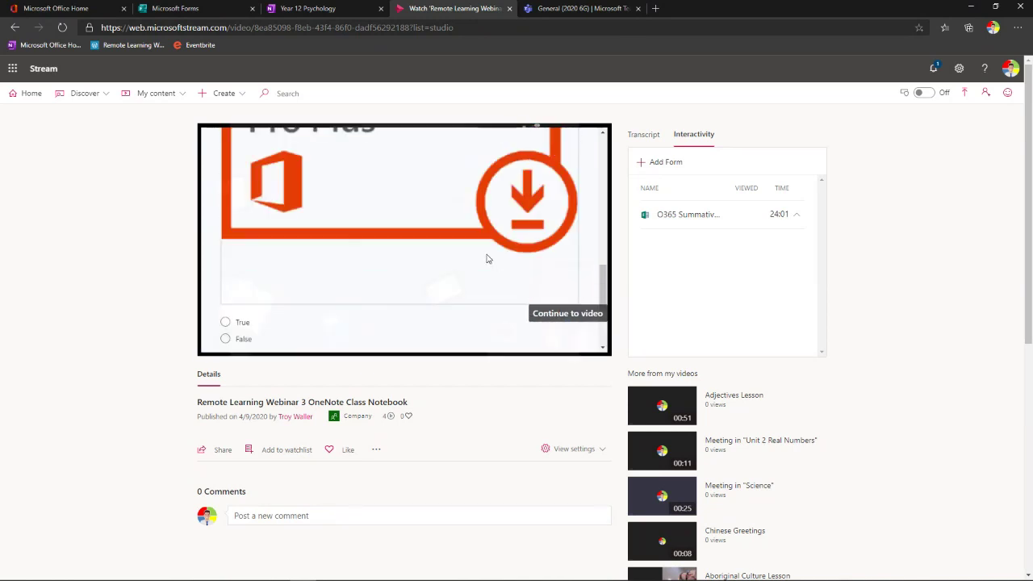
scroll(484, 259, "up", 6)
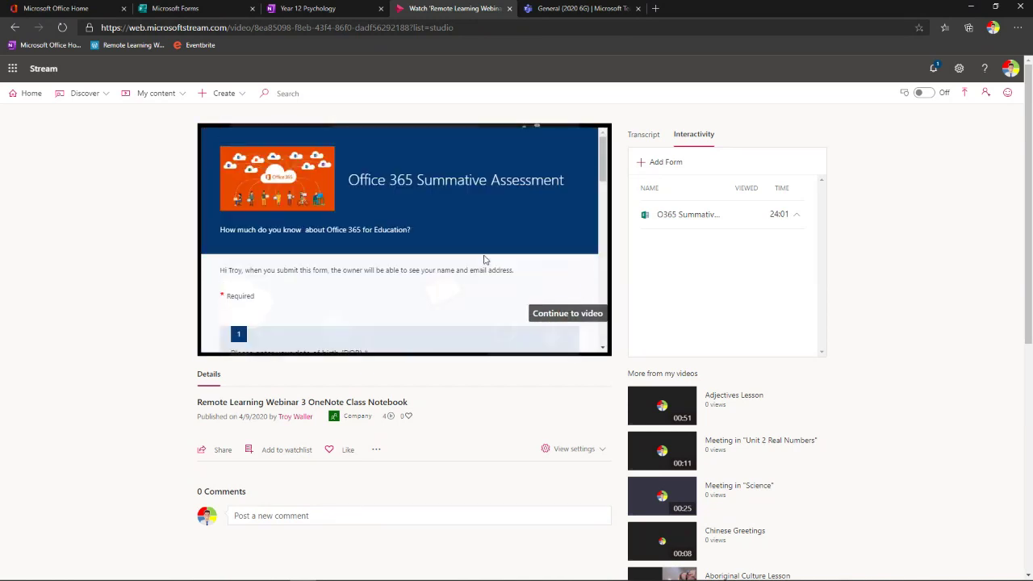
left_click(565, 314)
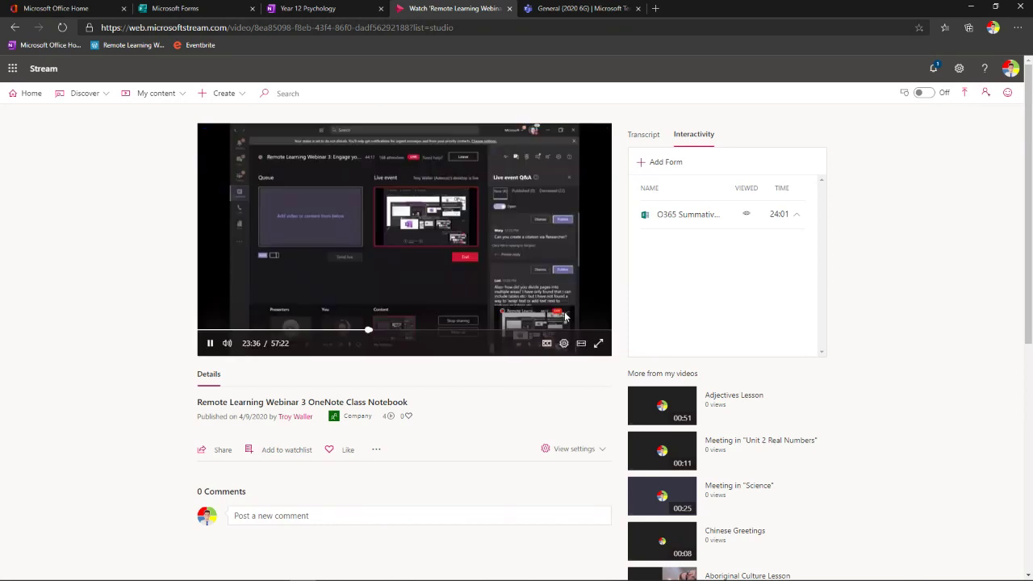
left_click(209, 343)
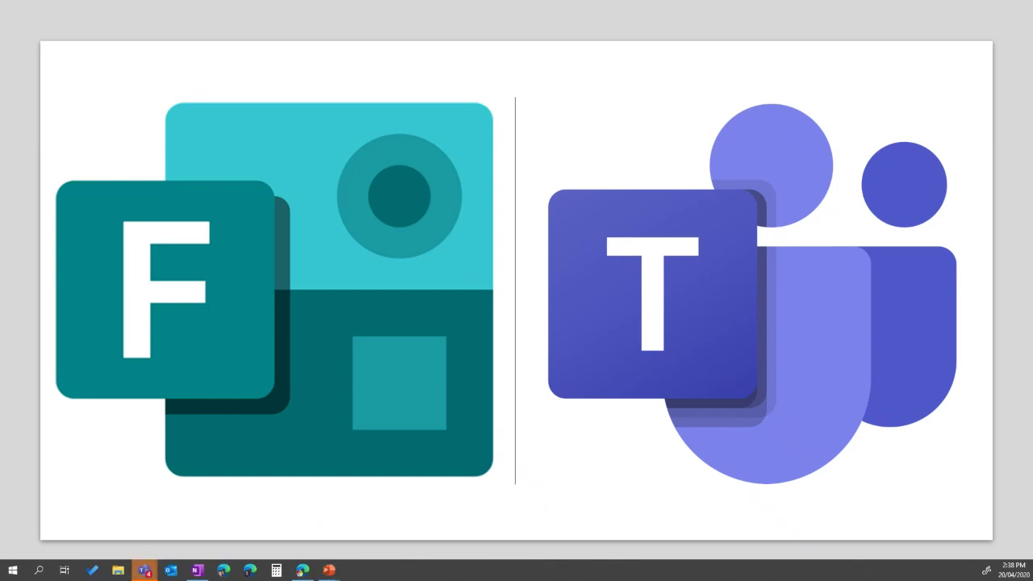
Return from the slides to the browser, close the Stream video page and look through the 2020 6G General channel posts in Teams.
key("alt+Tab")
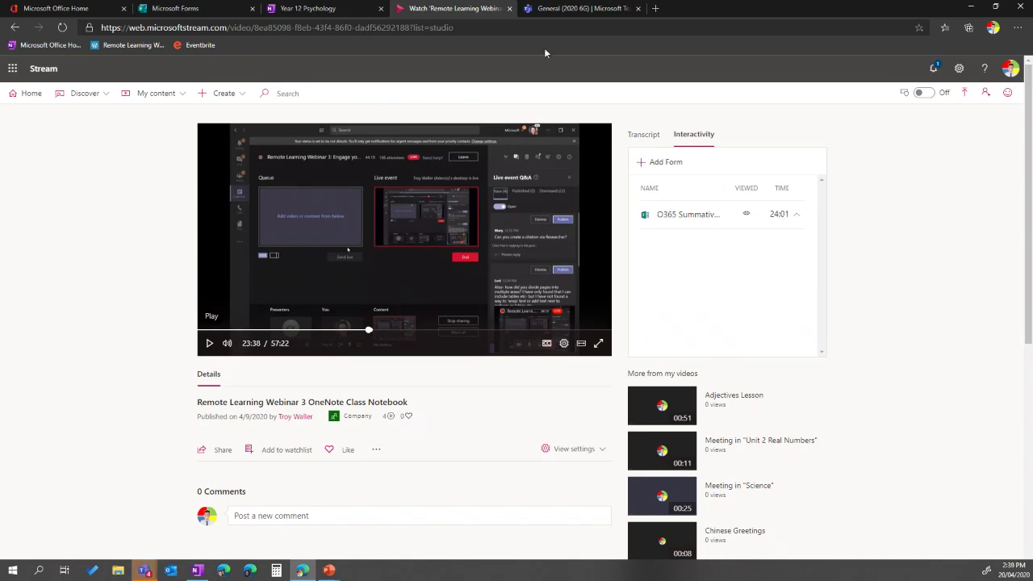
left_click(509, 8)
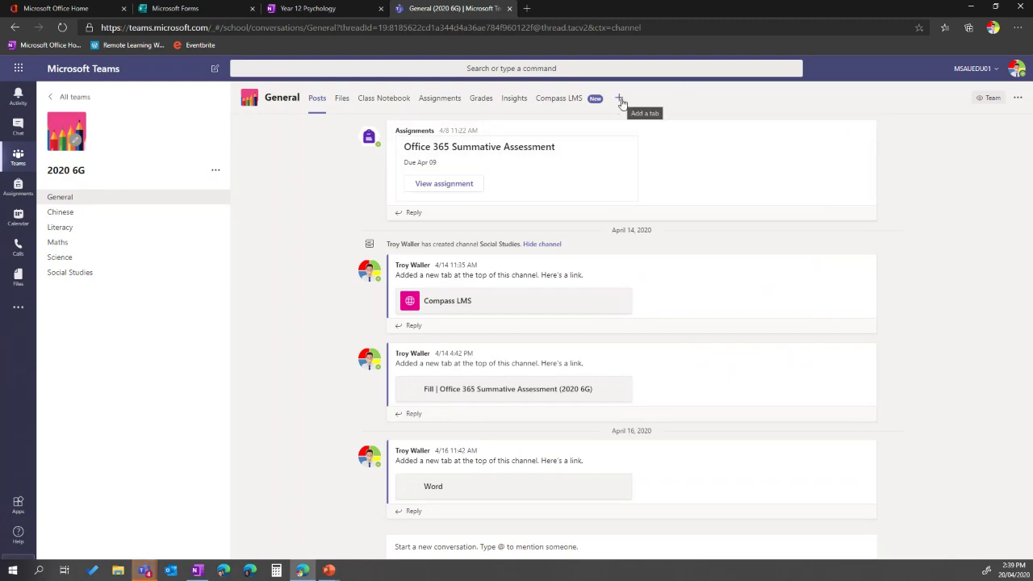
scroll(388, 279, "up", 5)
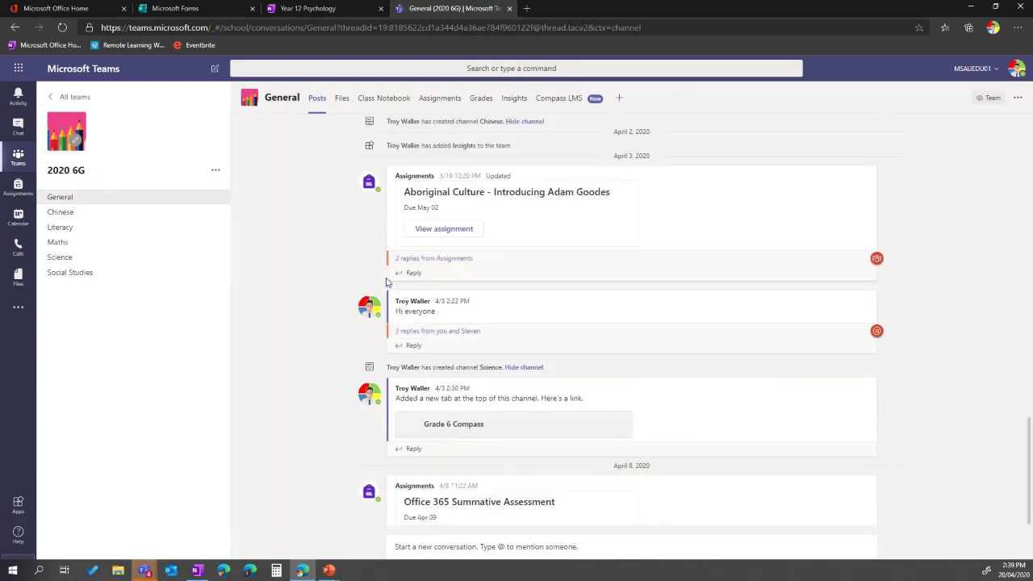
scroll(386, 280, "down", 1)
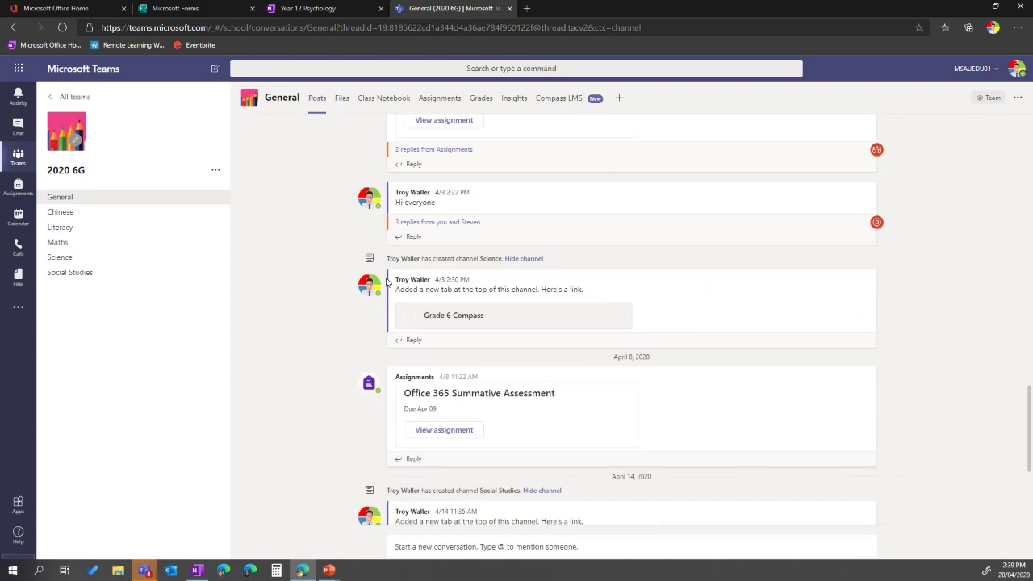
Add the existing Office 365 Summative Assessment (Personal) form as a General channel tab that collects responses, announce it in the channel and view the posts.
left_click(620, 98)
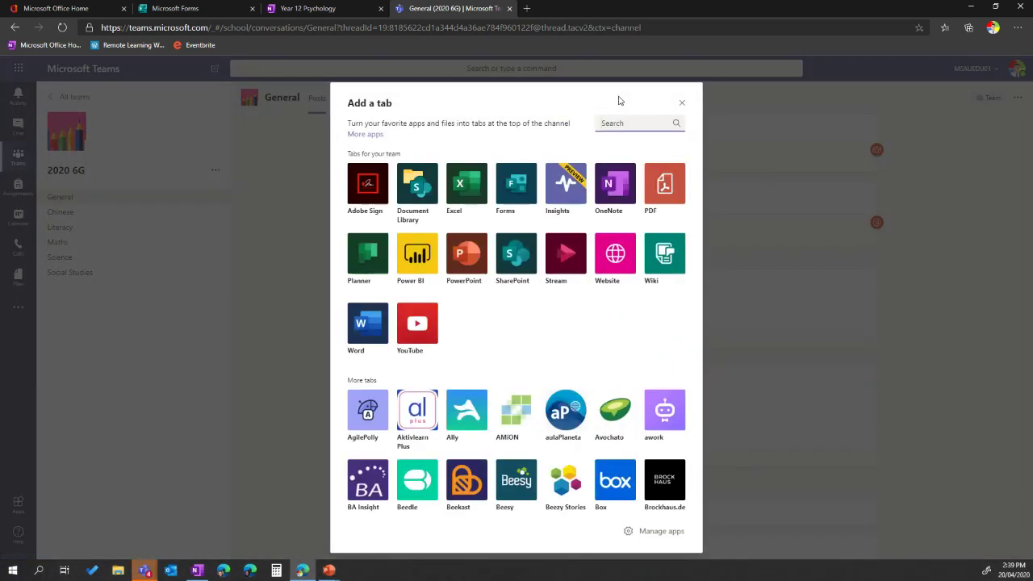
left_click(520, 192)
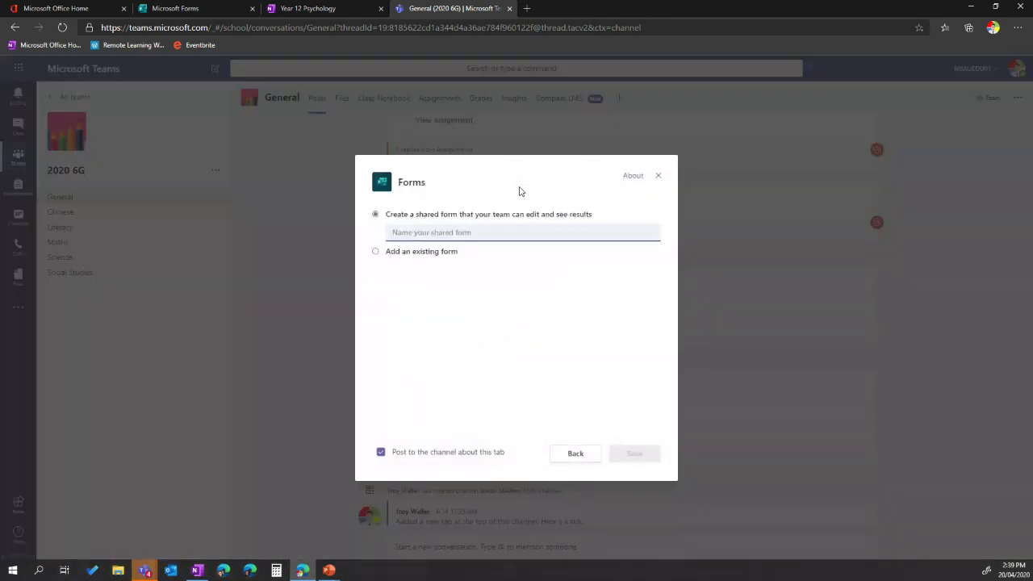
left_click(376, 251)
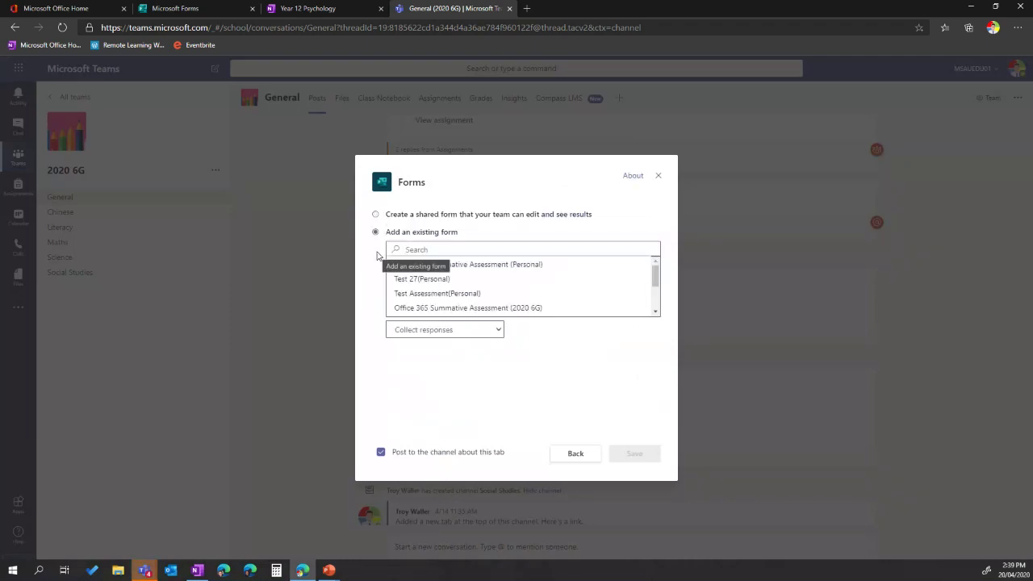
left_click(492, 267)
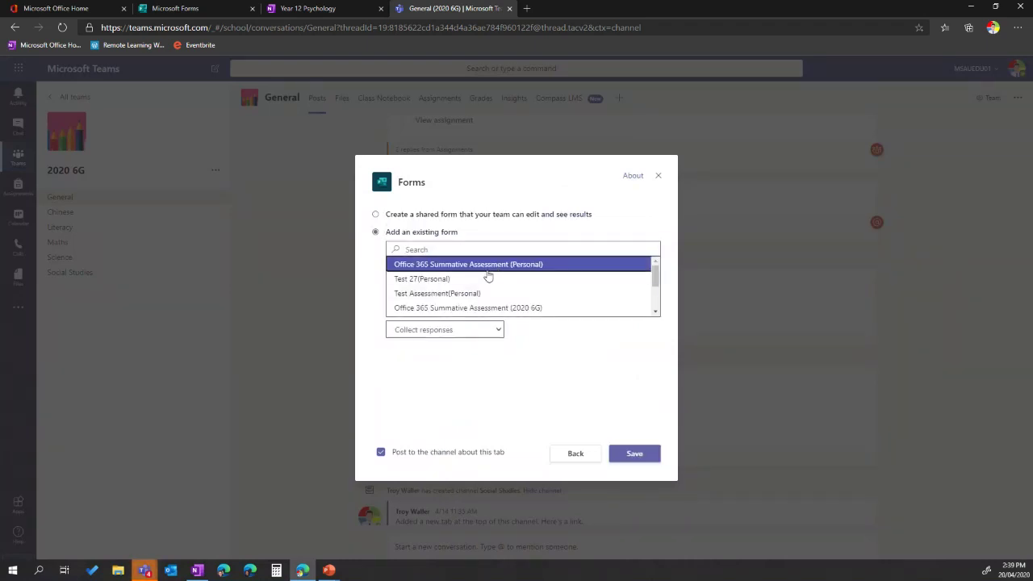
left_click(499, 330)
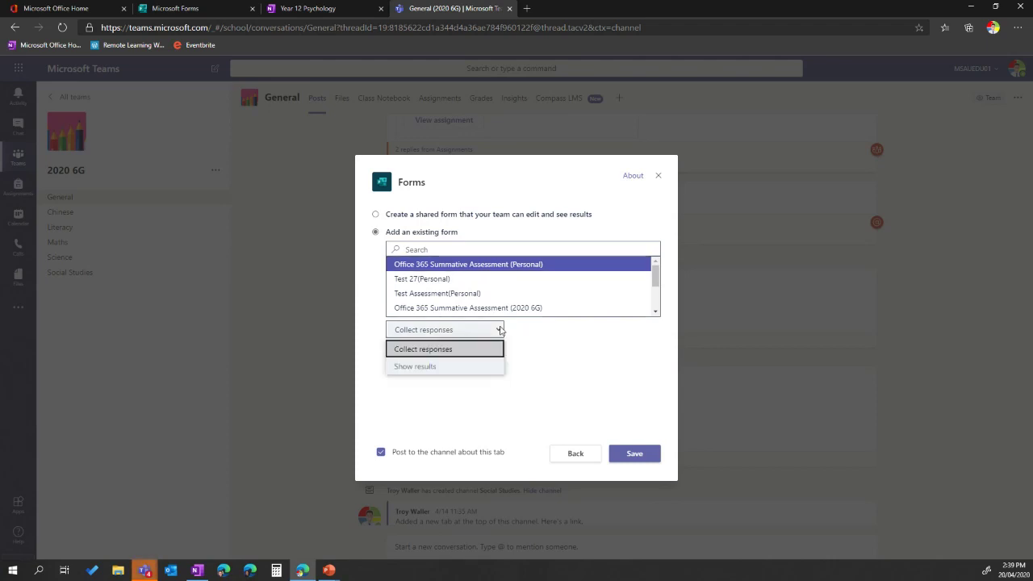
left_click(476, 347)
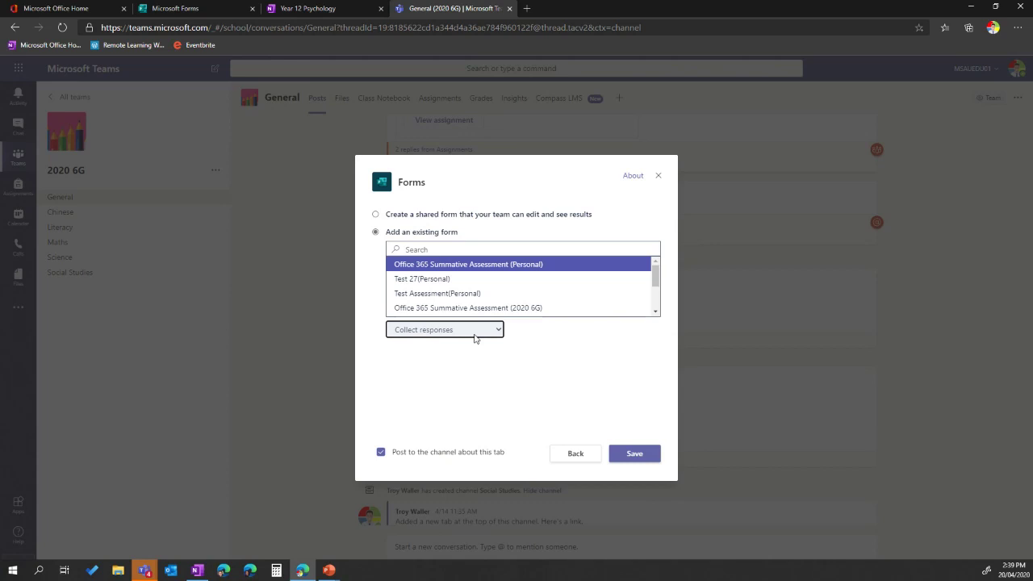
left_click(635, 454)
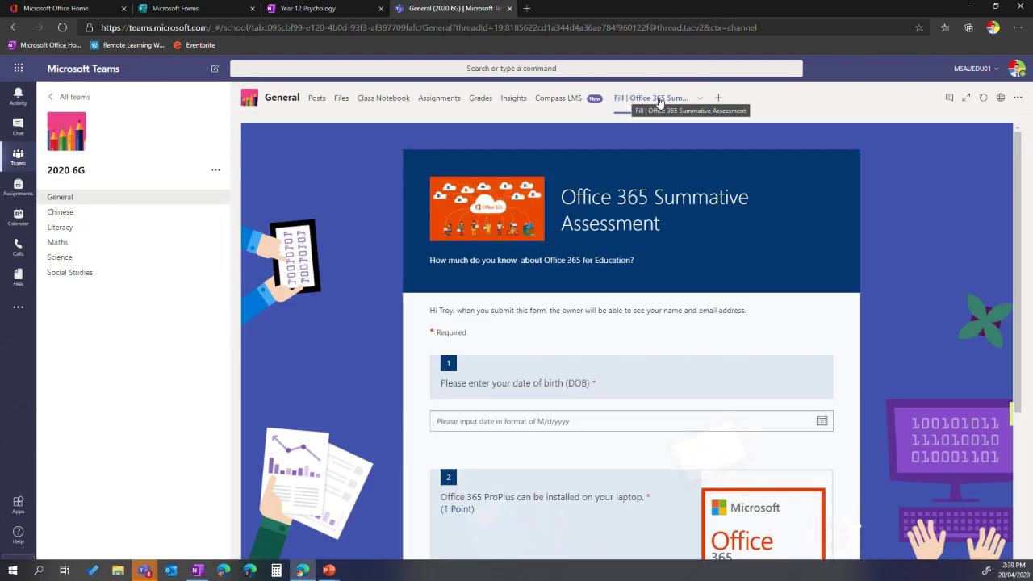
left_click(318, 102)
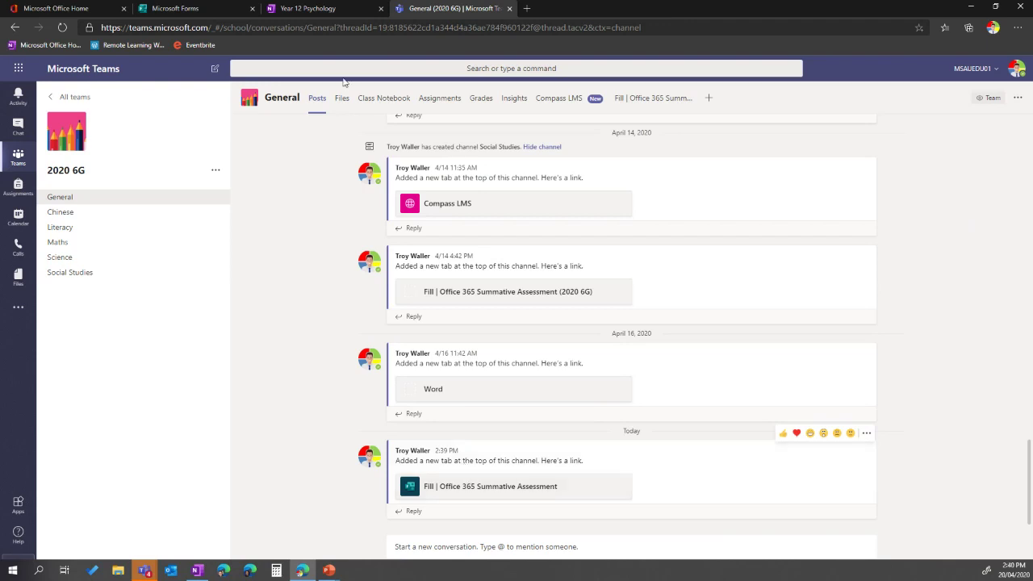
Start a new quiz assignment for the 2020 6G team using the Office 365 Summative Assessment form.
left_click(437, 104)
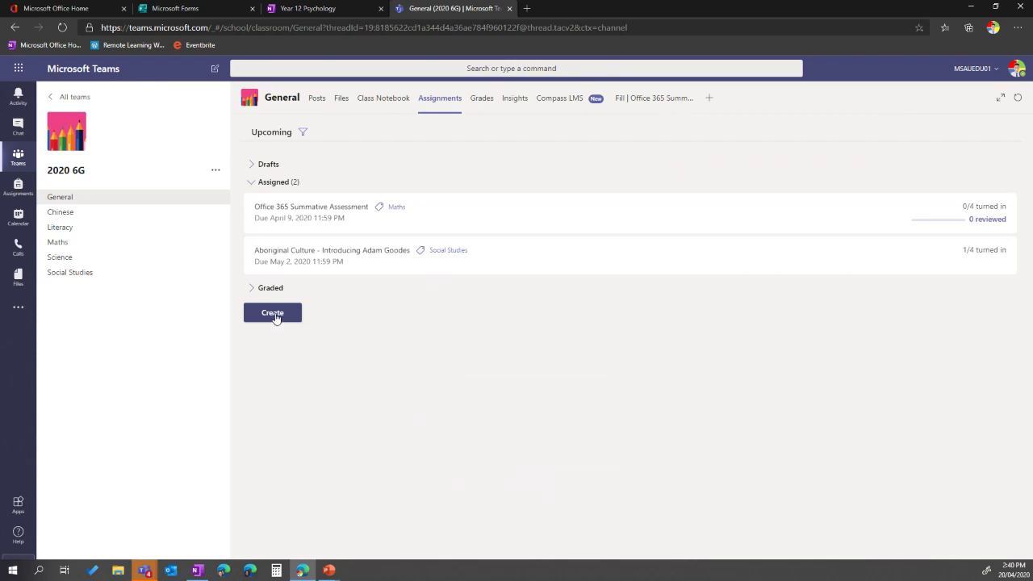
left_click(275, 318)
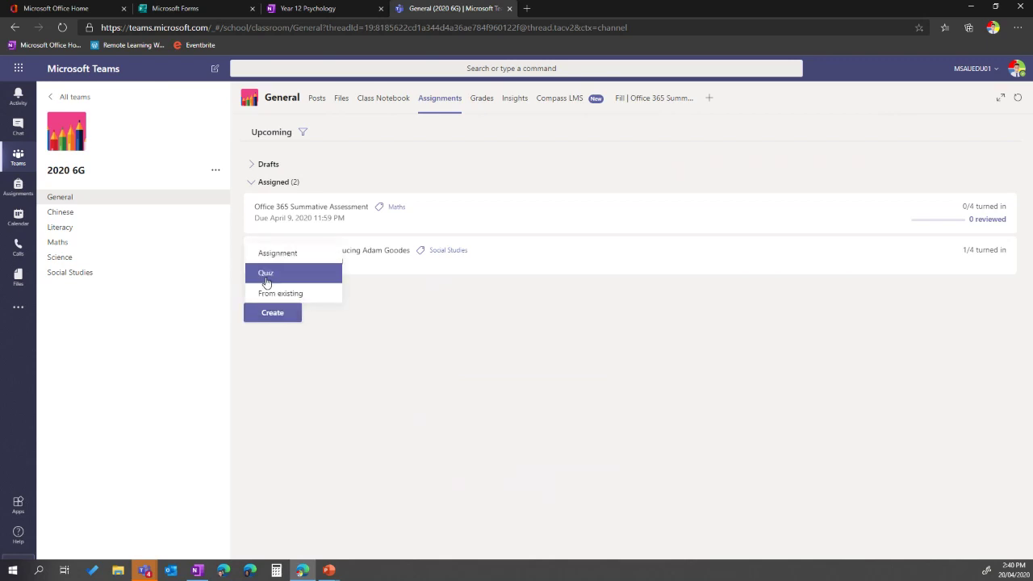
left_click(266, 279)
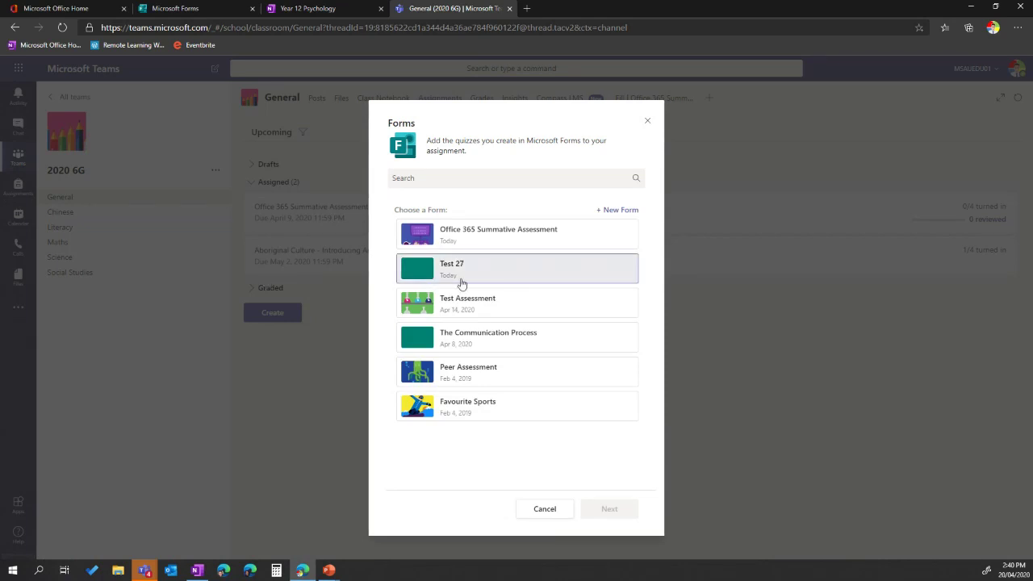
left_click(482, 236)
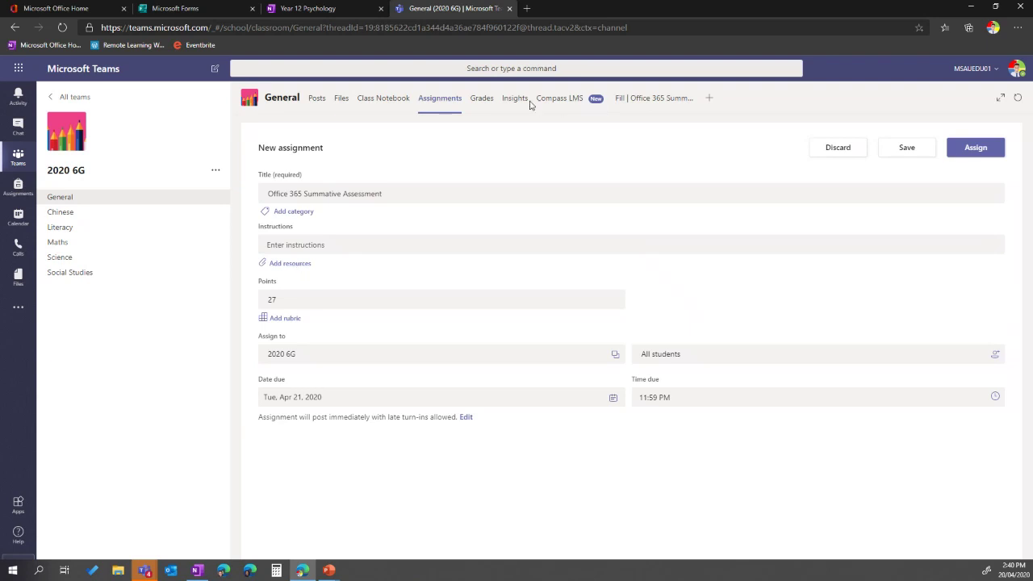
Look over the team's Grades and Insights pages, then the apps available as channel tabs, without adding one.
left_click(484, 101)
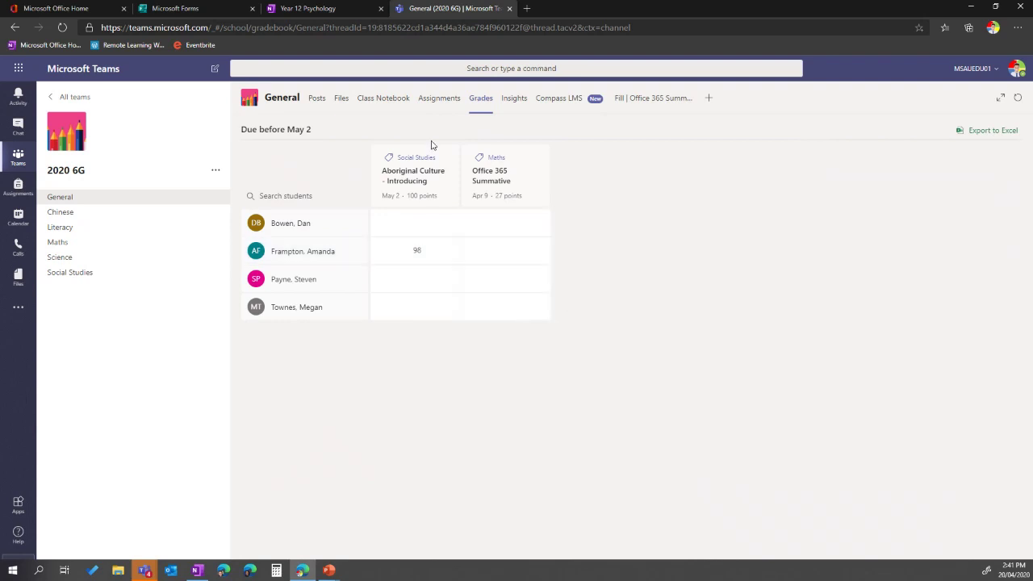
left_click(509, 100)
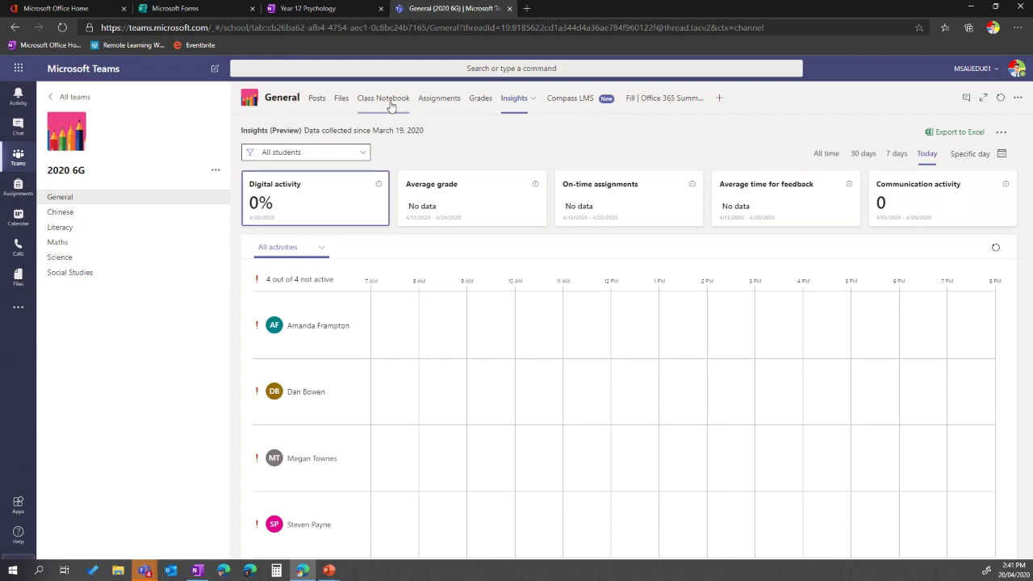
left_click(718, 98)
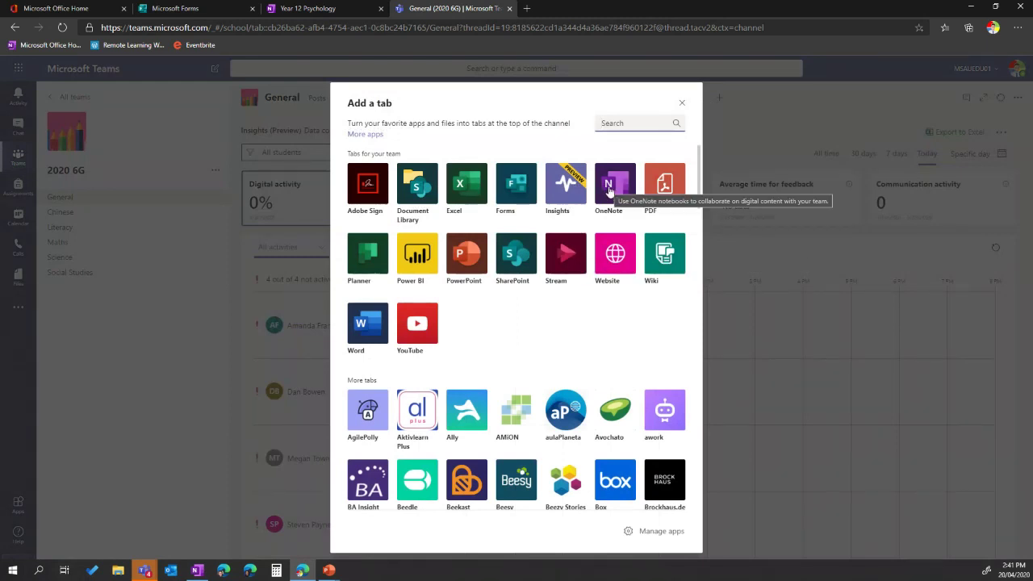
left_click(682, 104)
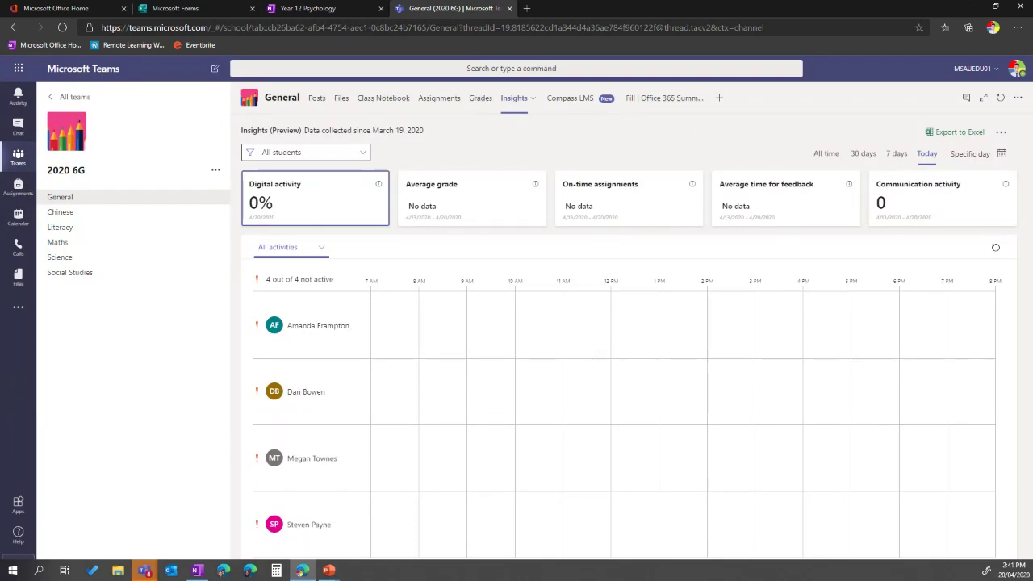
Switch to the PowerPoint slide show and advance to the Next steps slide.
key("alt+Tab")
key("Right")
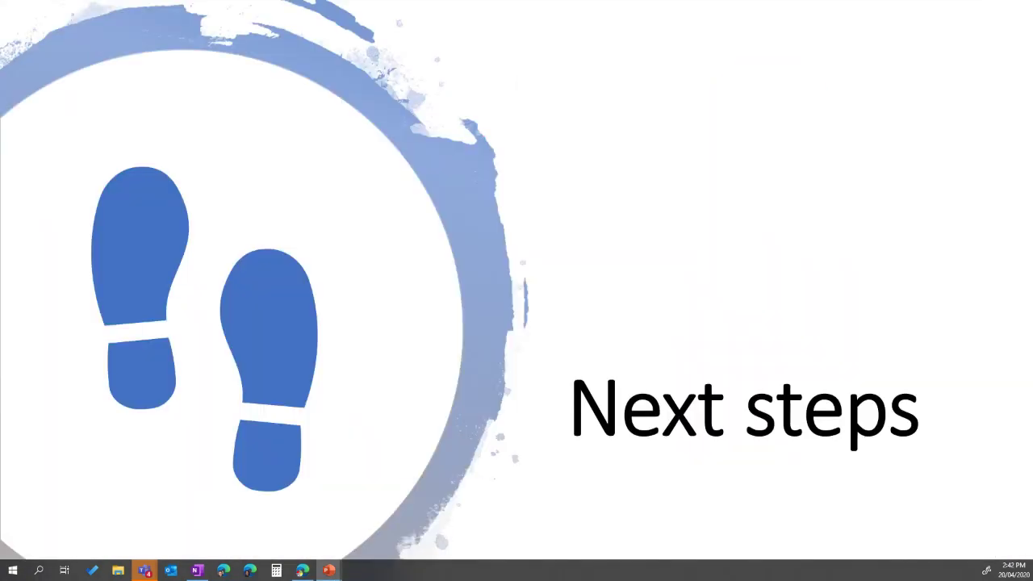